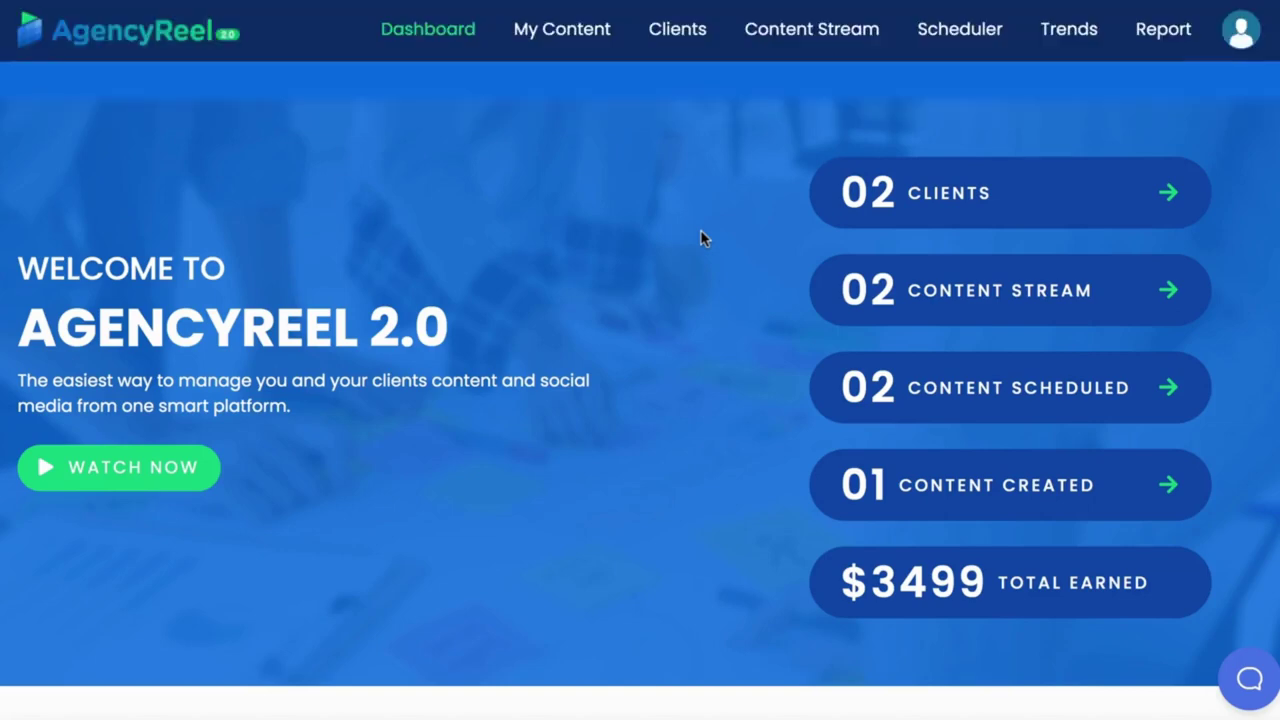
# Search Find Clients for keyword bakery in Pittsburgh, PA, USA, limited to the bakery category.
pyautogui.moveTo(694, 35)
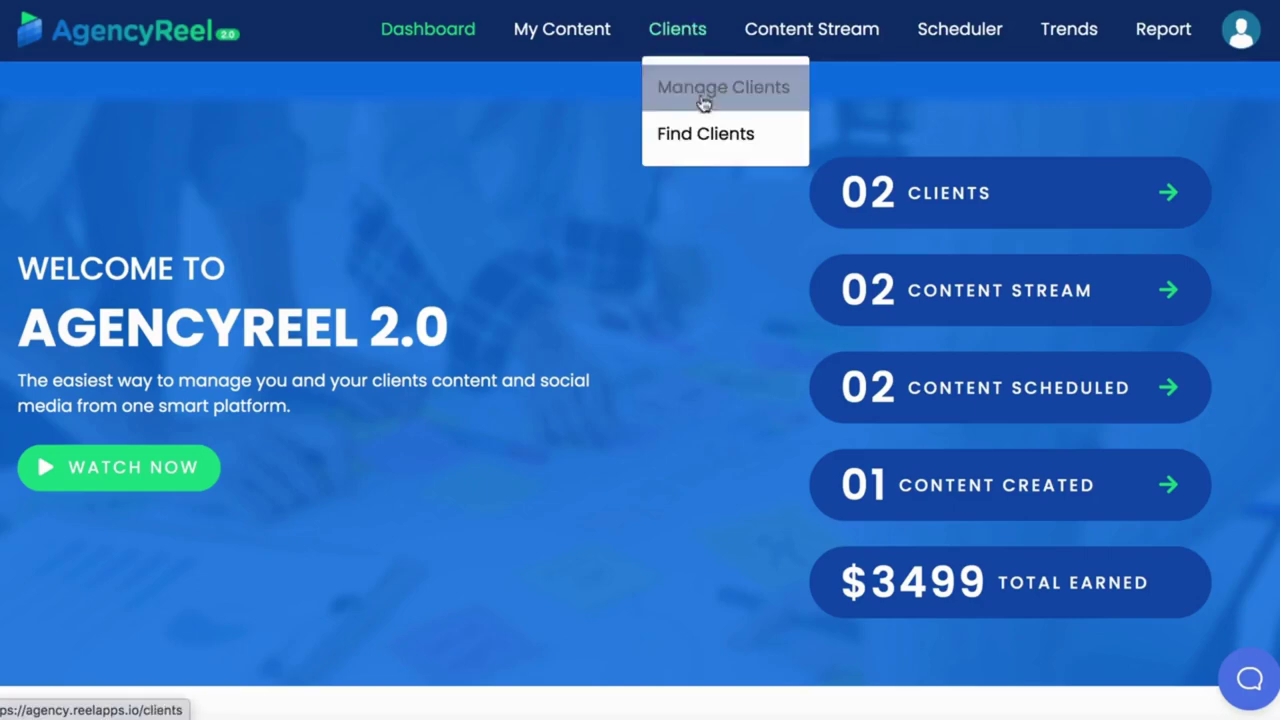
pyautogui.click(697, 137)
pyautogui.click(200, 288)
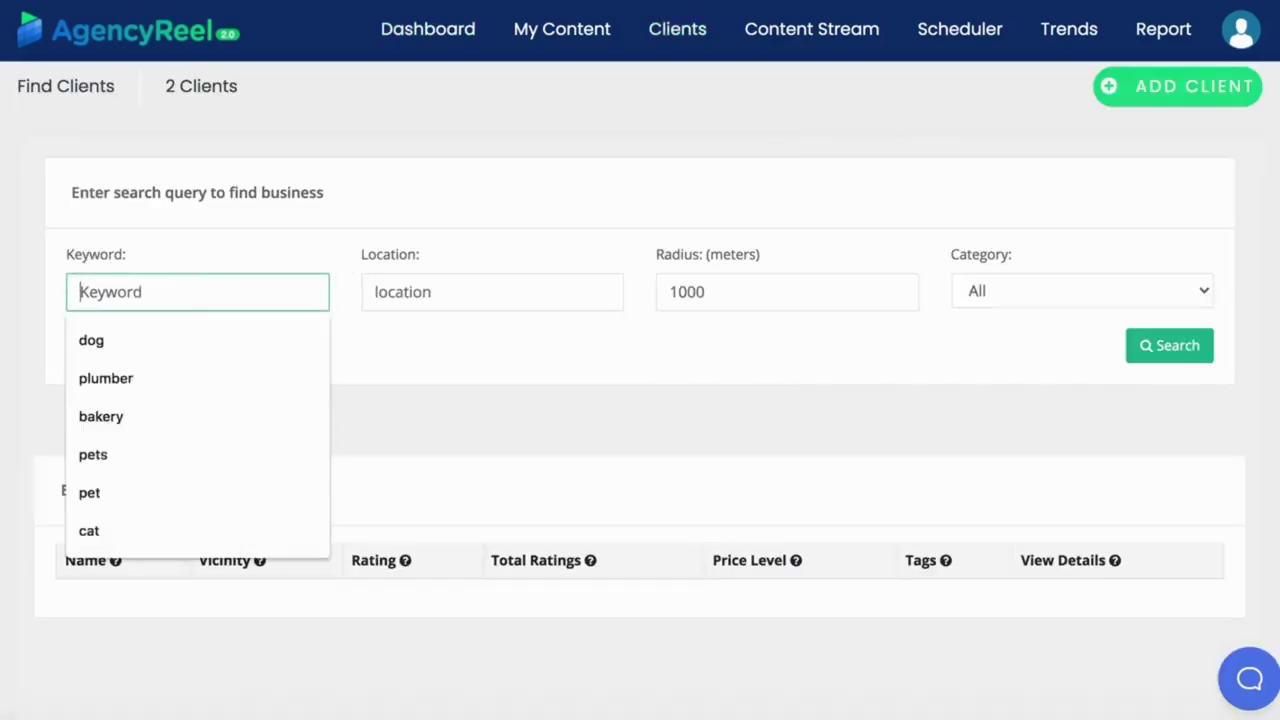
pyautogui.write('bakery')
pyautogui.click(172, 338)
pyautogui.click(508, 291)
pyautogui.write('Pi')
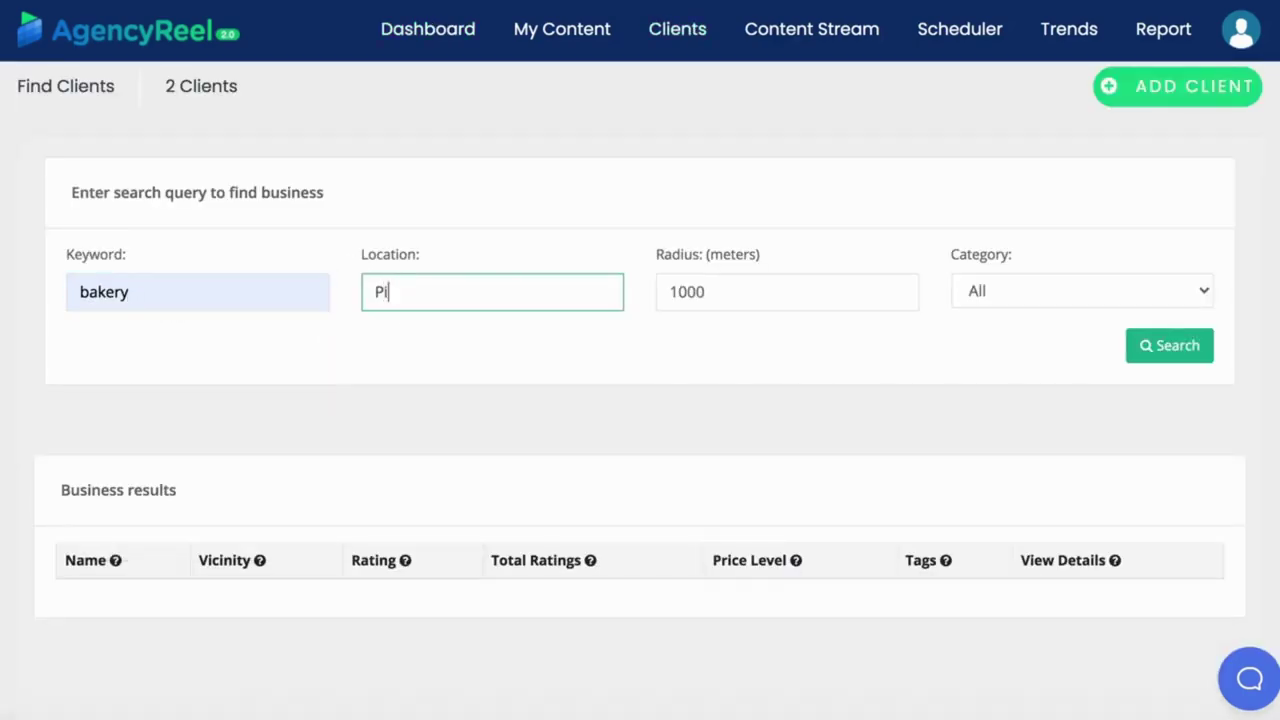
pyautogui.write('ttsburgh')
pyautogui.click(524, 336)
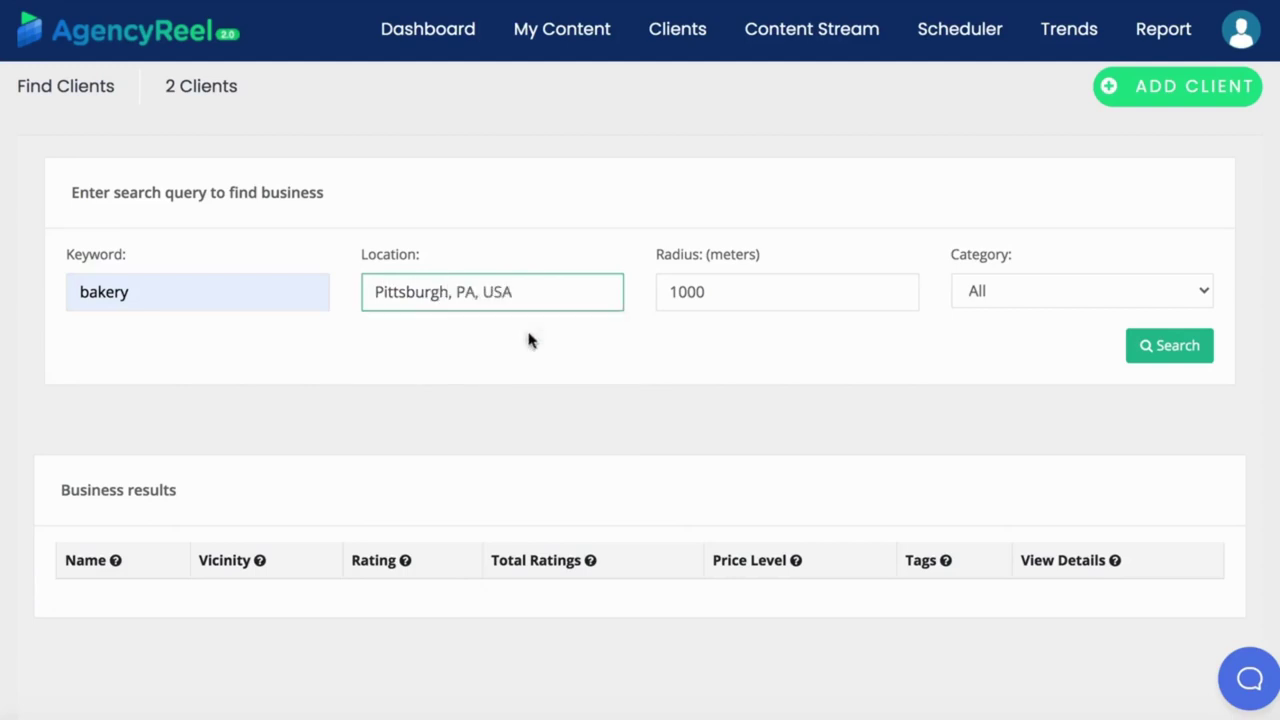
pyautogui.click(1062, 300)
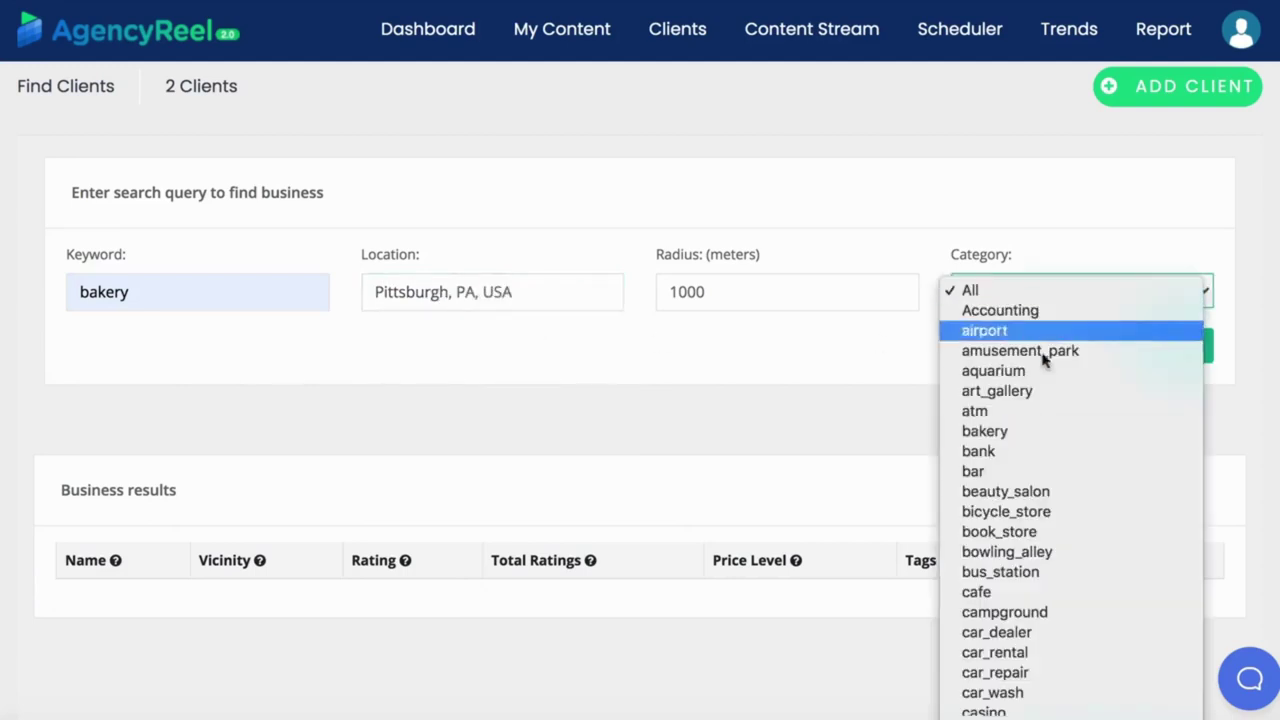
pyautogui.click(1021, 432)
pyautogui.click(1163, 350)
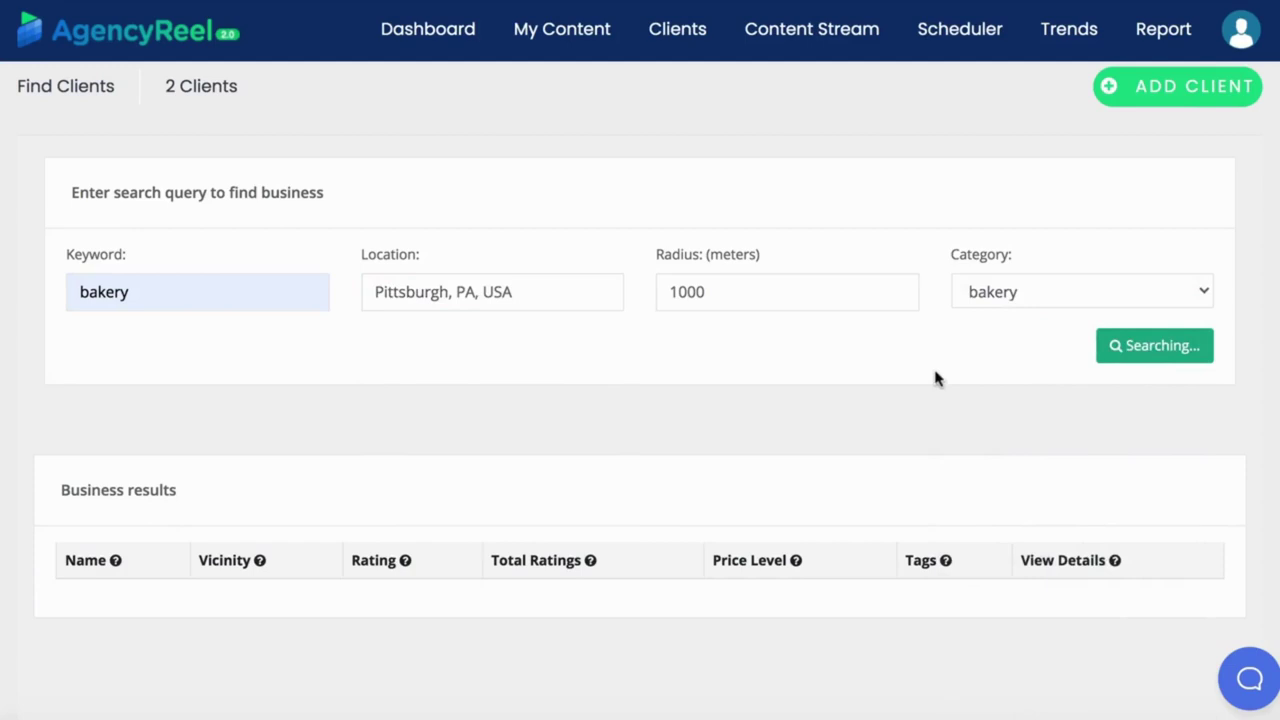
# Browse the bakery results and review La Gourmandine's business details.
pyautogui.scroll(-2, 787, 440)
pyautogui.scroll(-8, 705, 463)
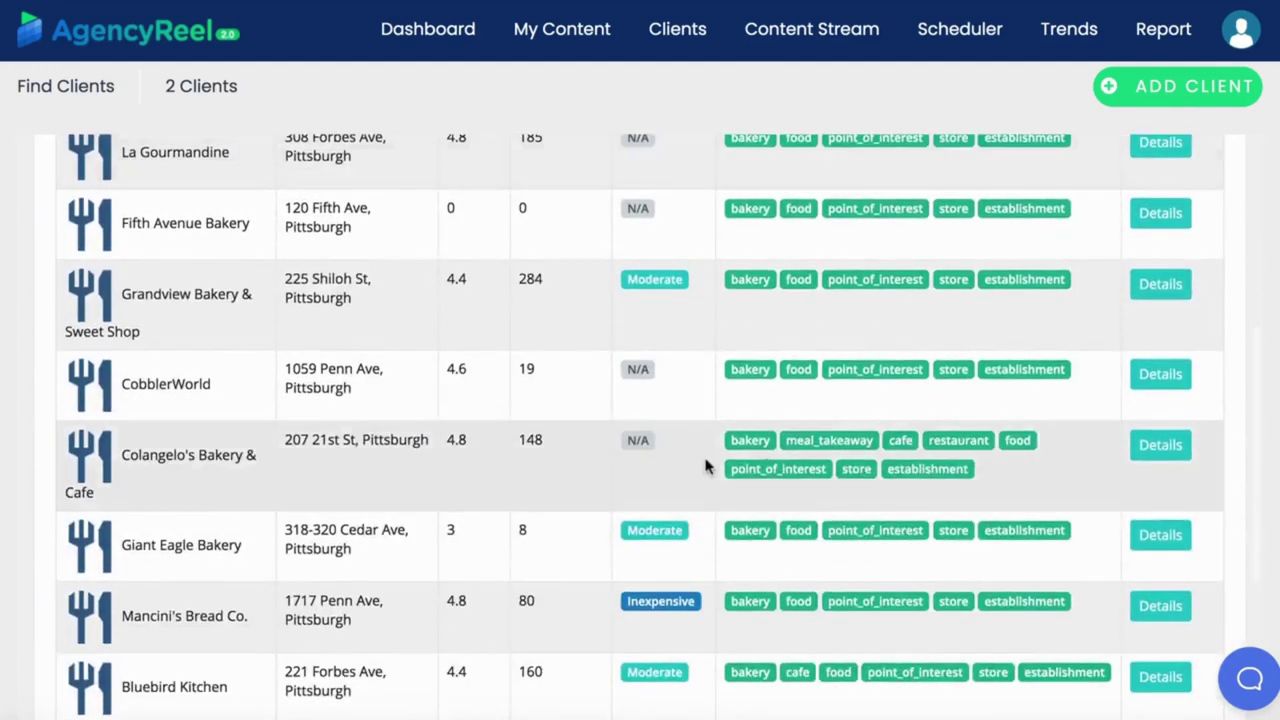
pyautogui.scroll(2, 705, 463)
pyautogui.scroll(5, 705, 465)
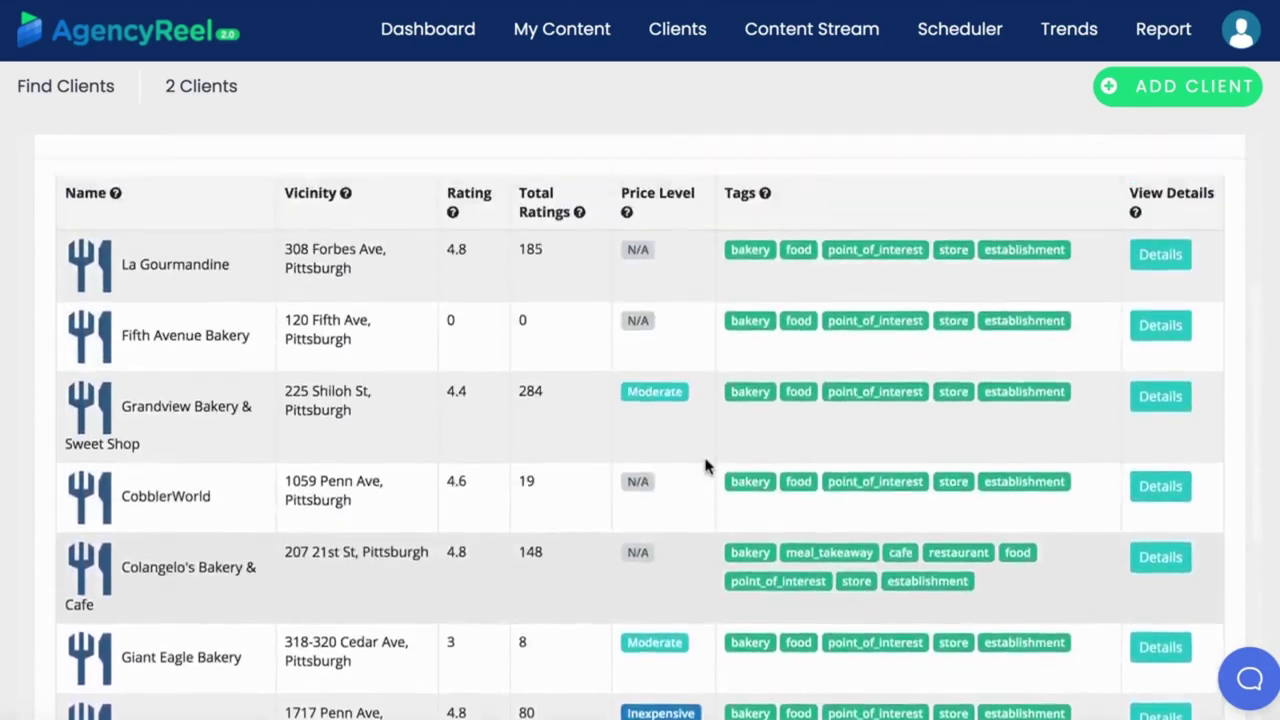
pyautogui.click(1160, 430)
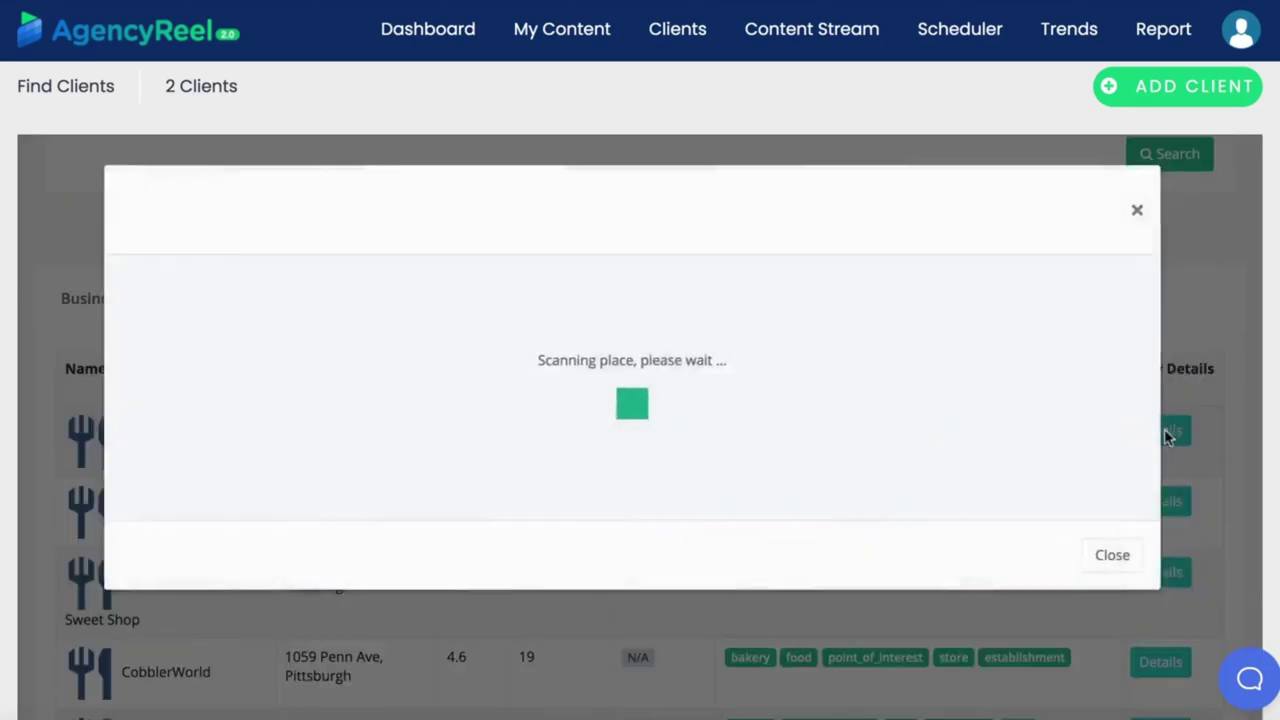
pyautogui.scroll(-1, 525, 490)
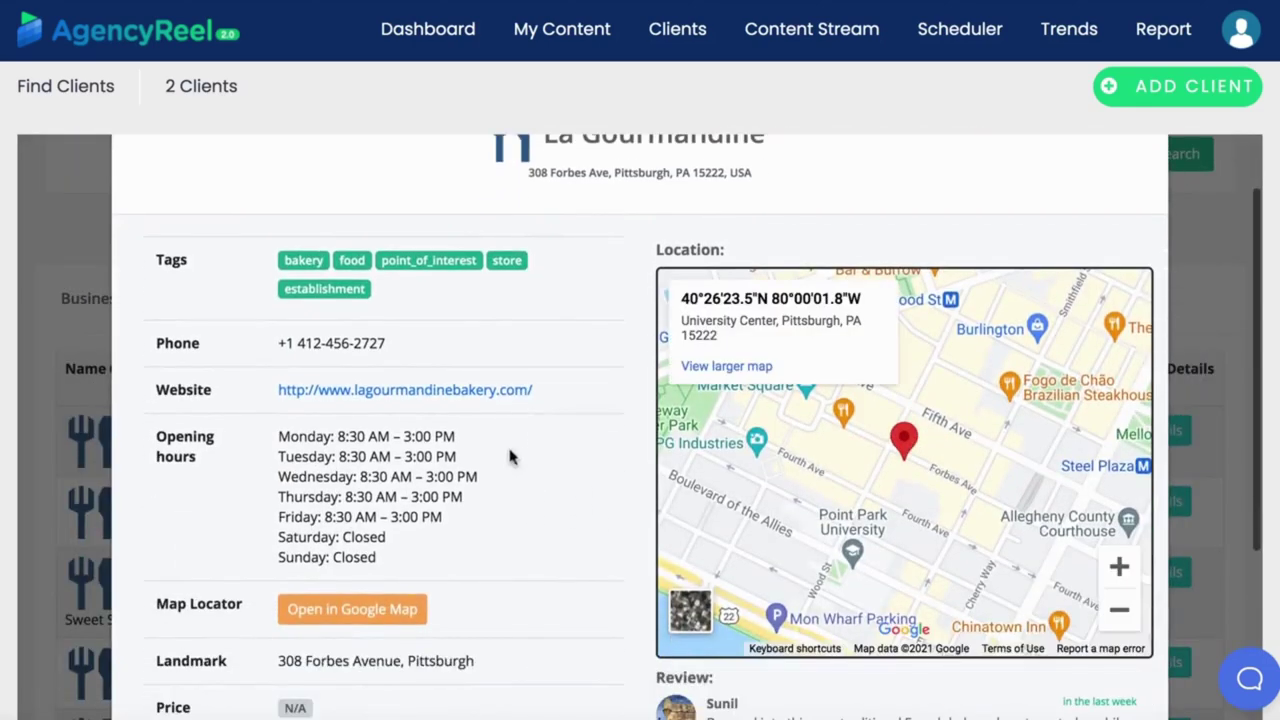
pyautogui.scroll(-2, 506, 520)
pyautogui.scroll(-1, 503, 520)
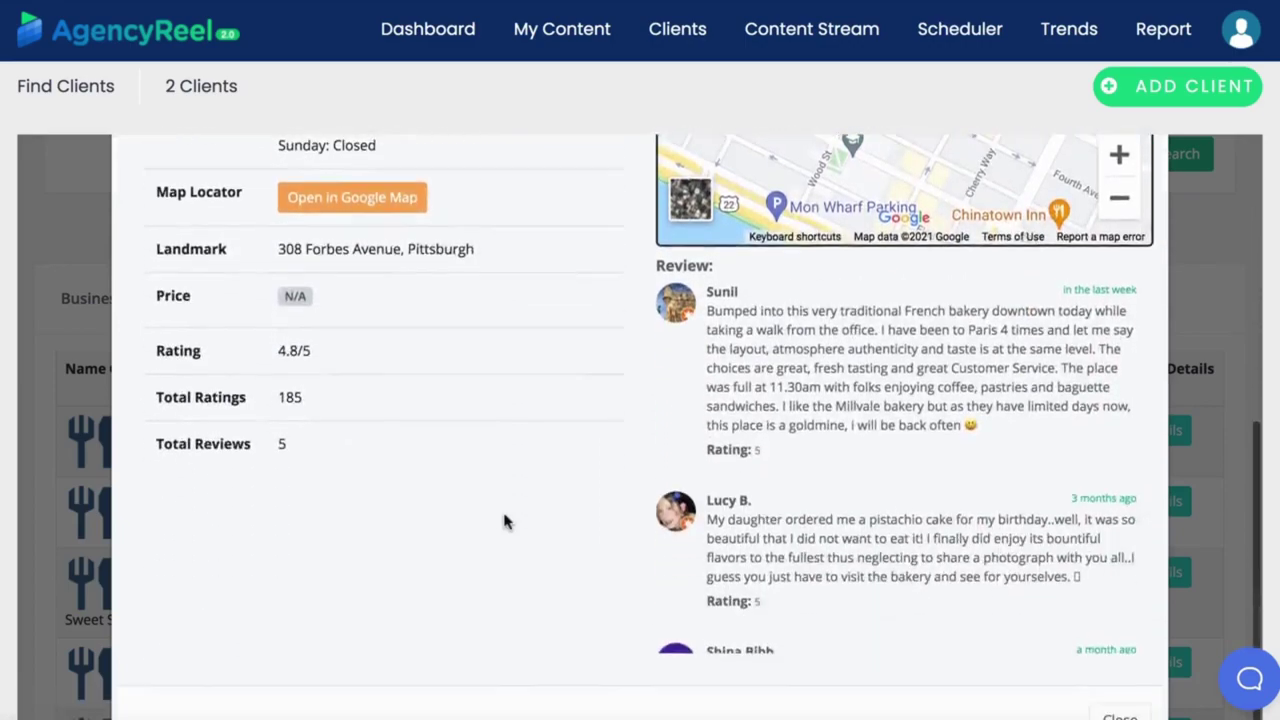
pyautogui.scroll(4, 506, 520)
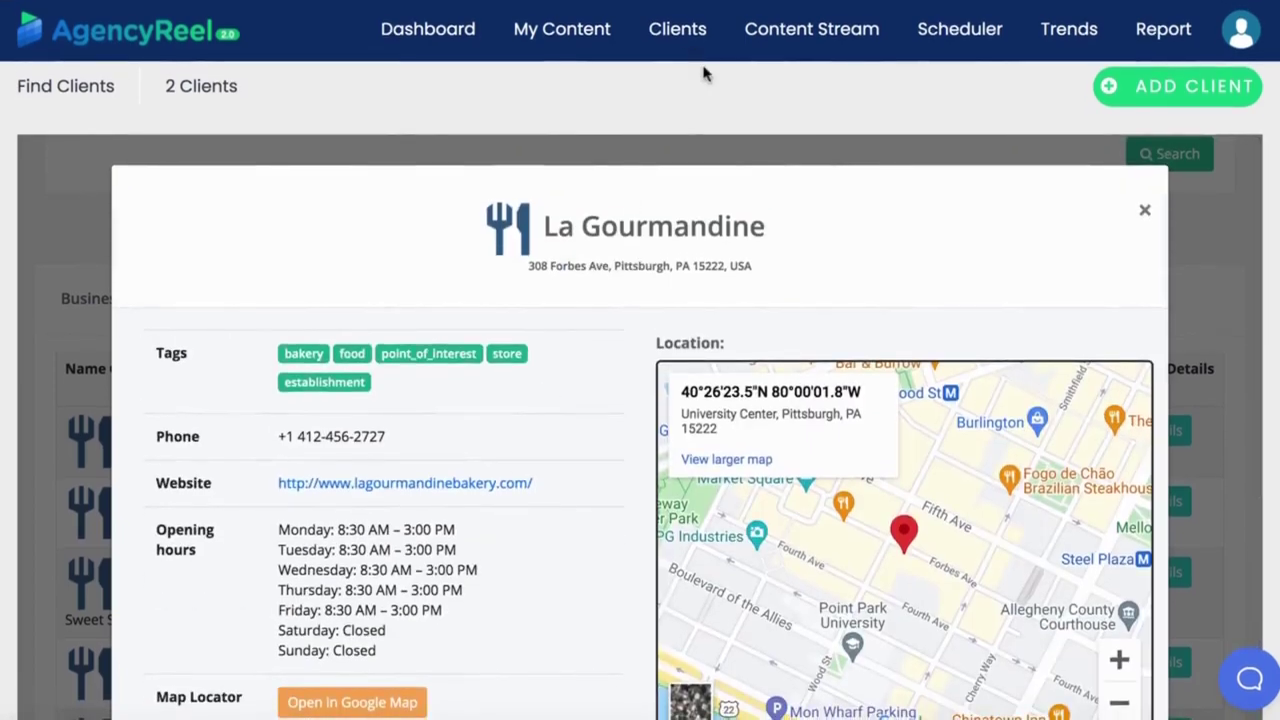
# Add a new client with the client's name, e-mail, password and a weekly earning of 495.
pyautogui.click(677, 87)
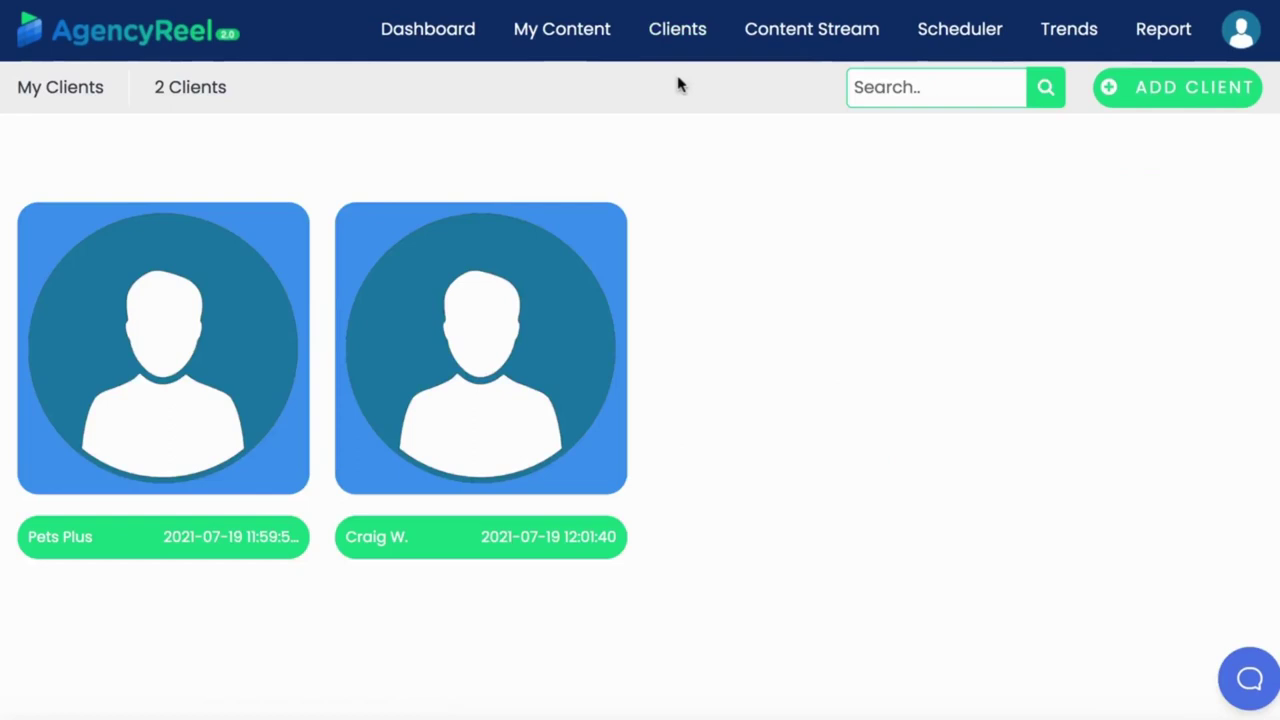
pyautogui.click(1112, 87)
pyautogui.click(226, 348)
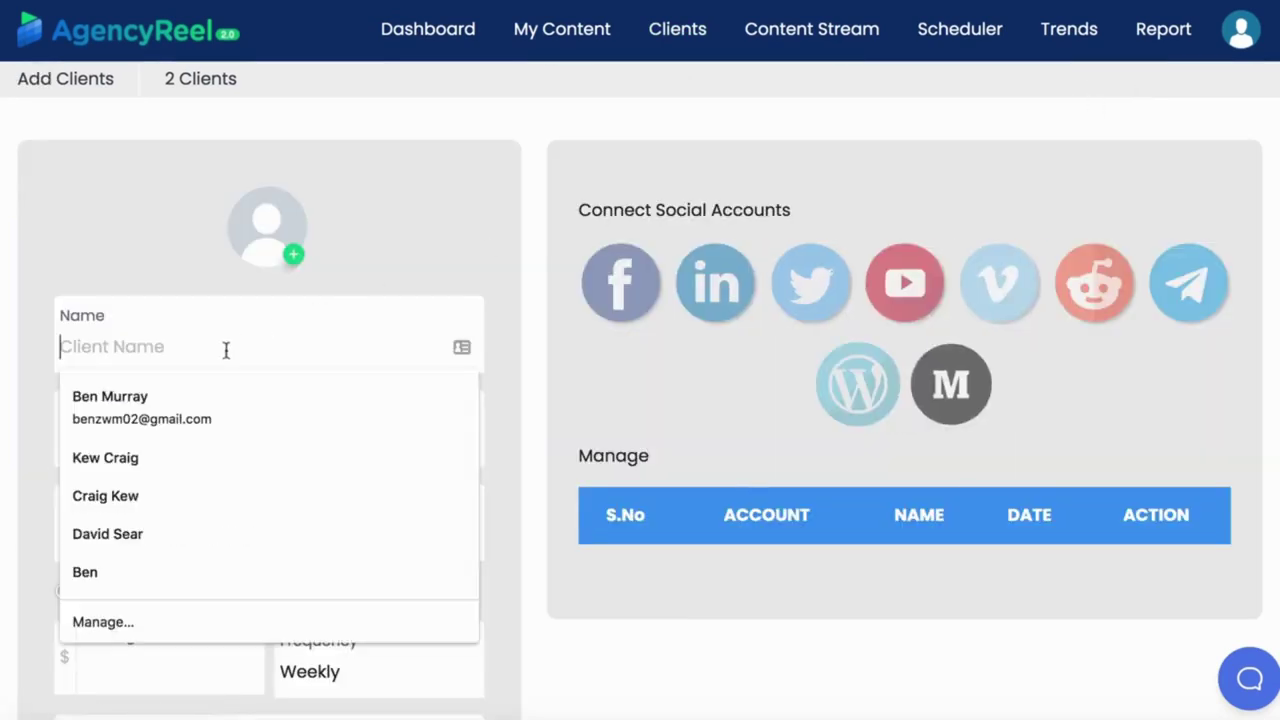
pyautogui.write('Bob')
pyautogui.click(146, 440)
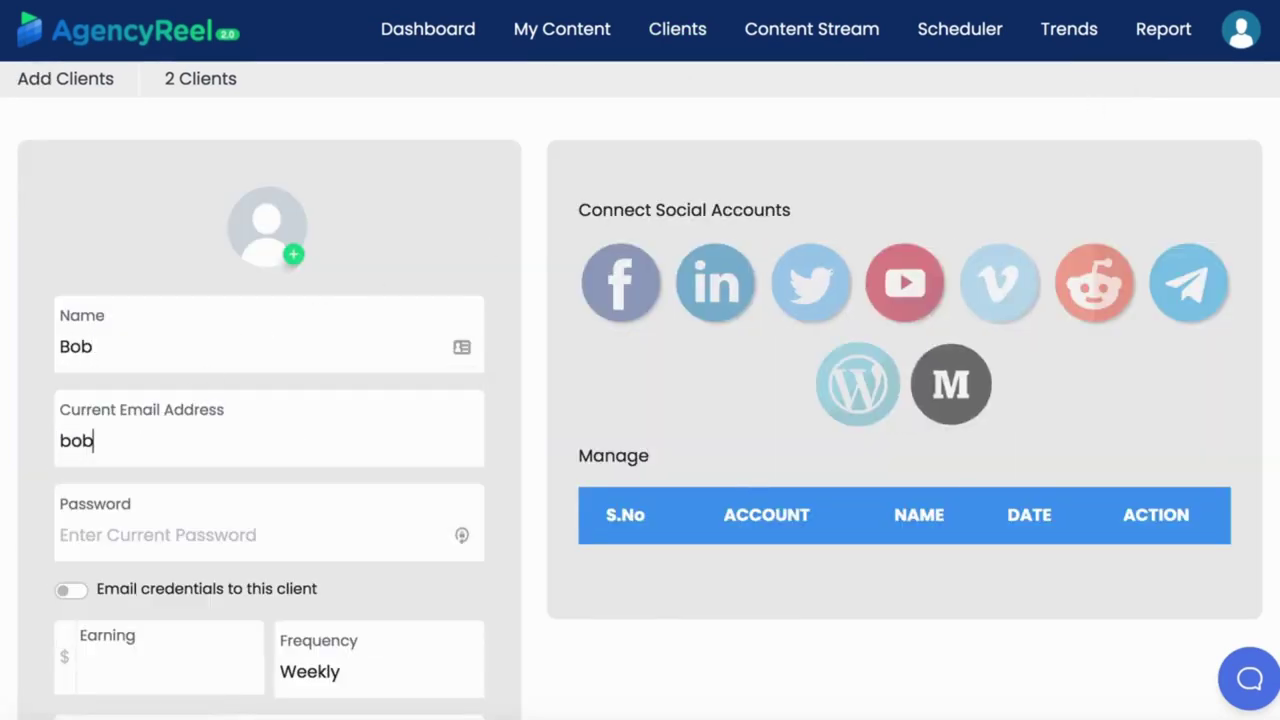
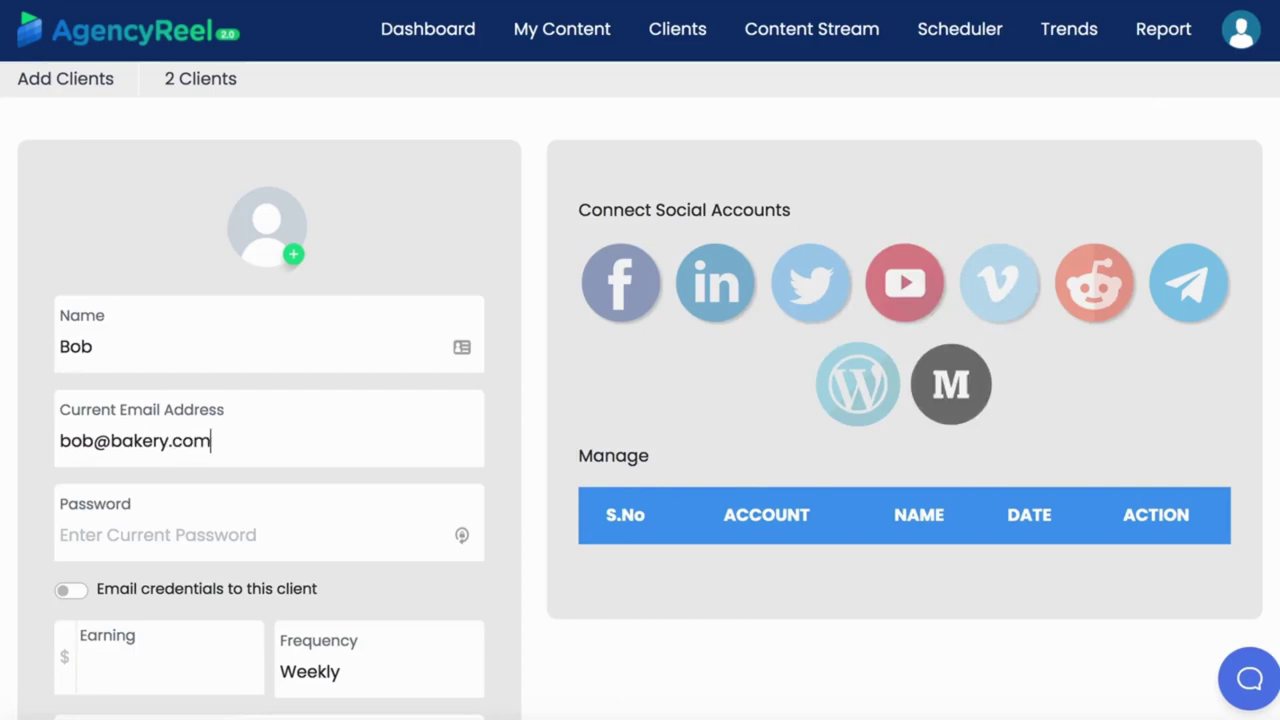
pyautogui.click(125, 534)
pyautogui.write('••••')
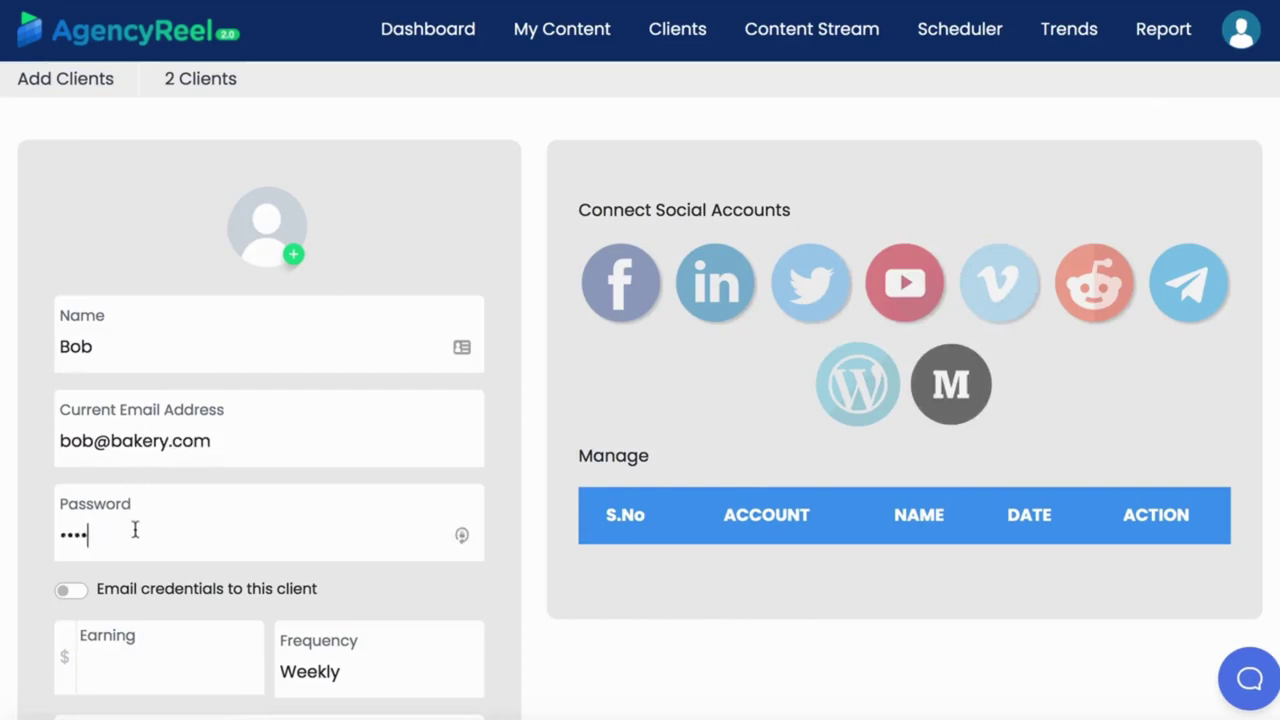
pyautogui.scroll(-2, 135, 530)
pyautogui.click(129, 478)
pyautogui.write('500')
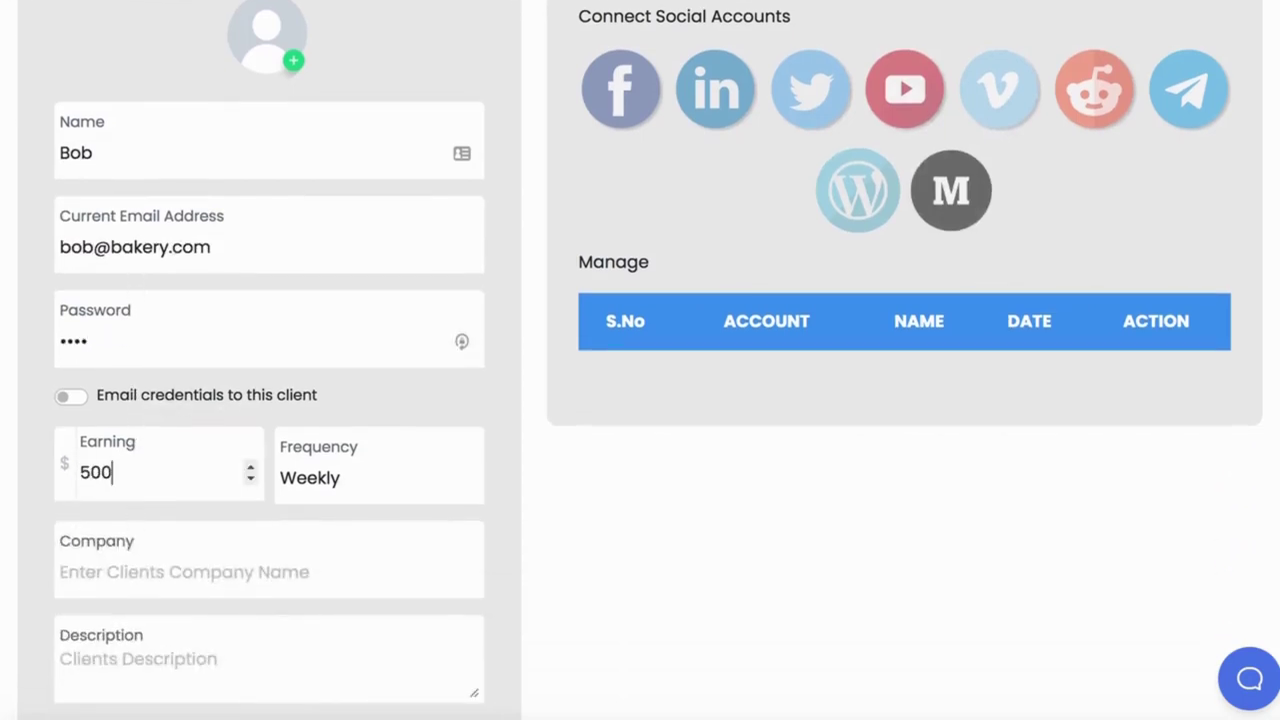
# Set company and description to Bakery, create the client, and skip connecting a Facebook account.
pyautogui.scroll(-5, 165, 463)
pyautogui.click(70, 340)
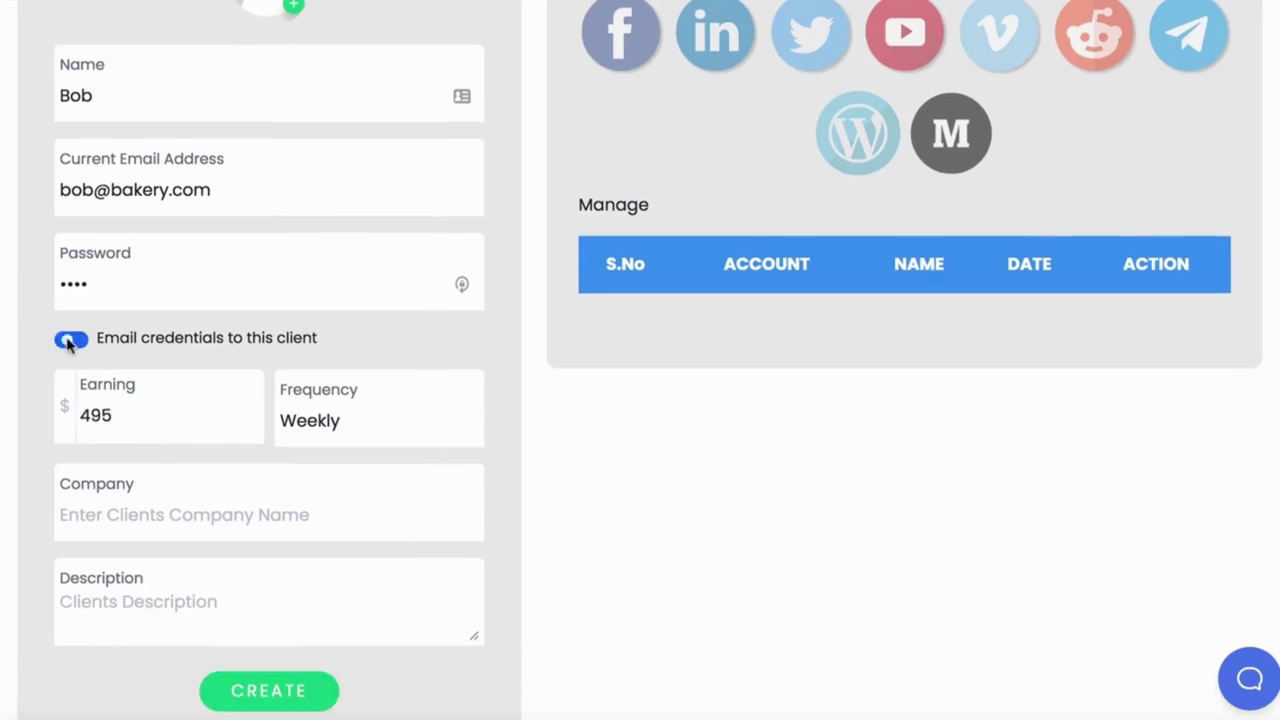
pyautogui.click(70, 340)
pyautogui.click(140, 515)
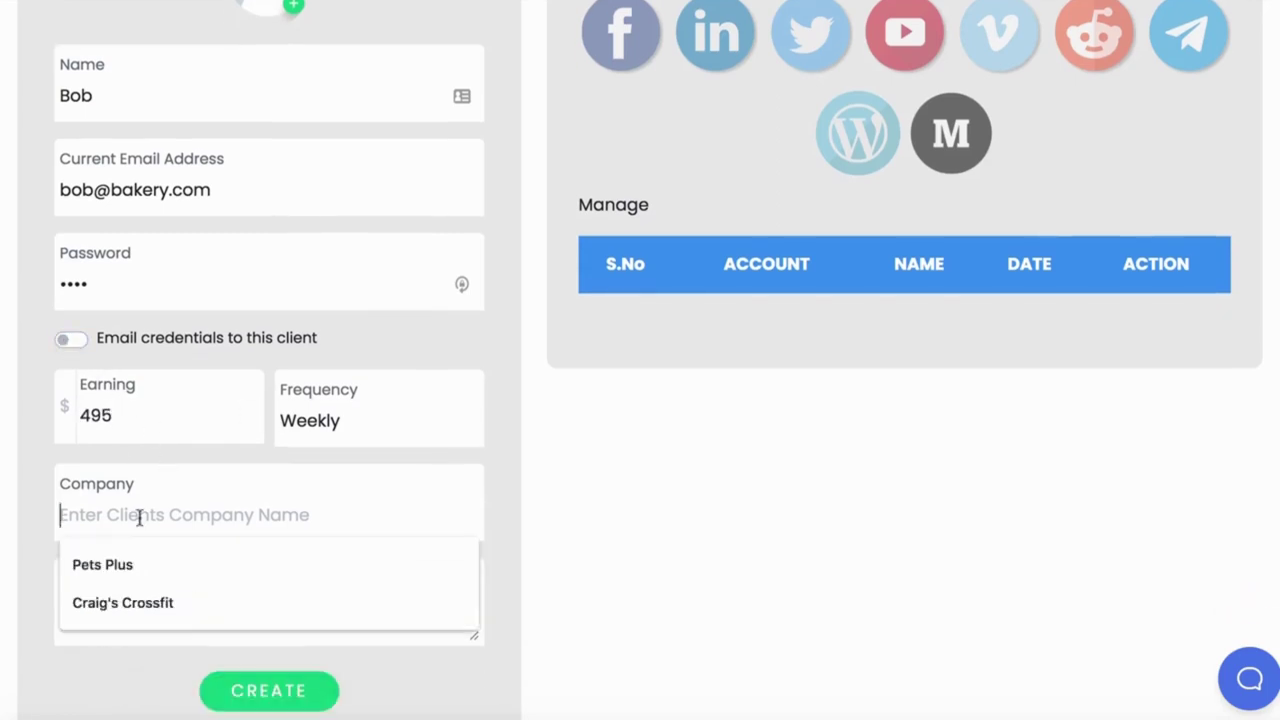
pyautogui.write('Bakery')
pyautogui.click(130, 603)
pyautogui.write('Bakery')
pyautogui.scroll(-2, 130, 603)
pyautogui.click(280, 551)
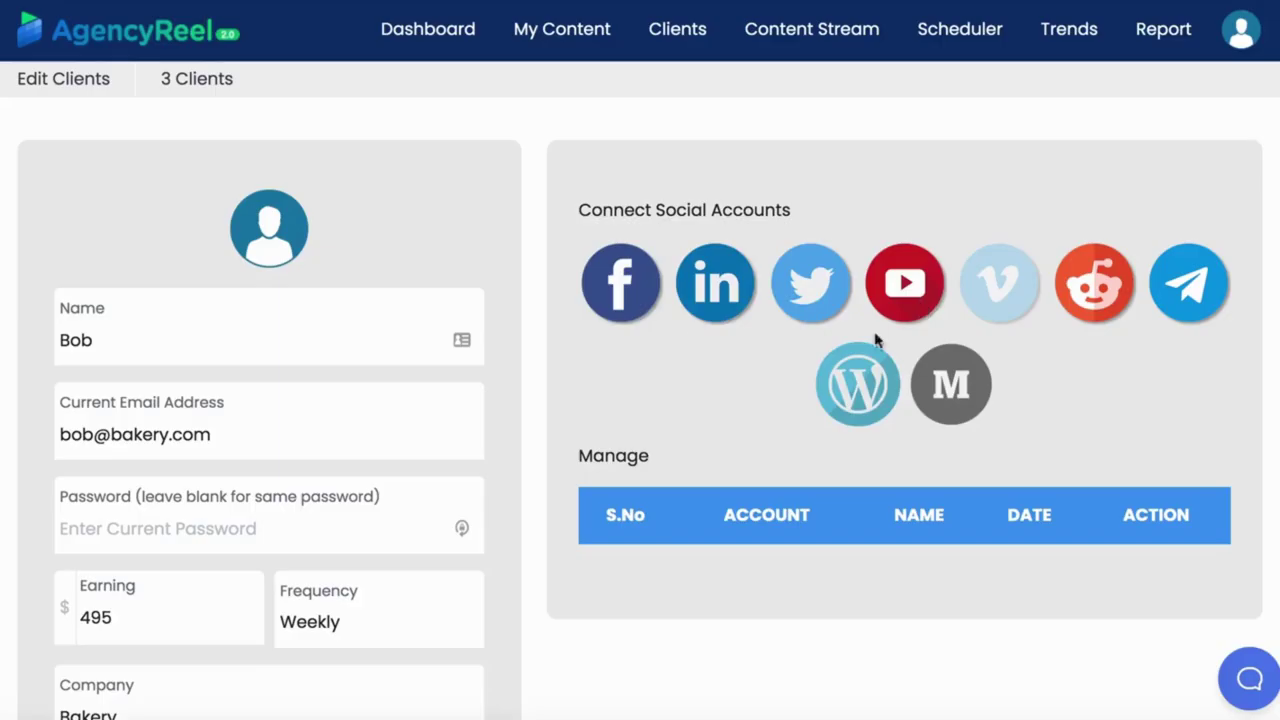
pyautogui.click(622, 300)
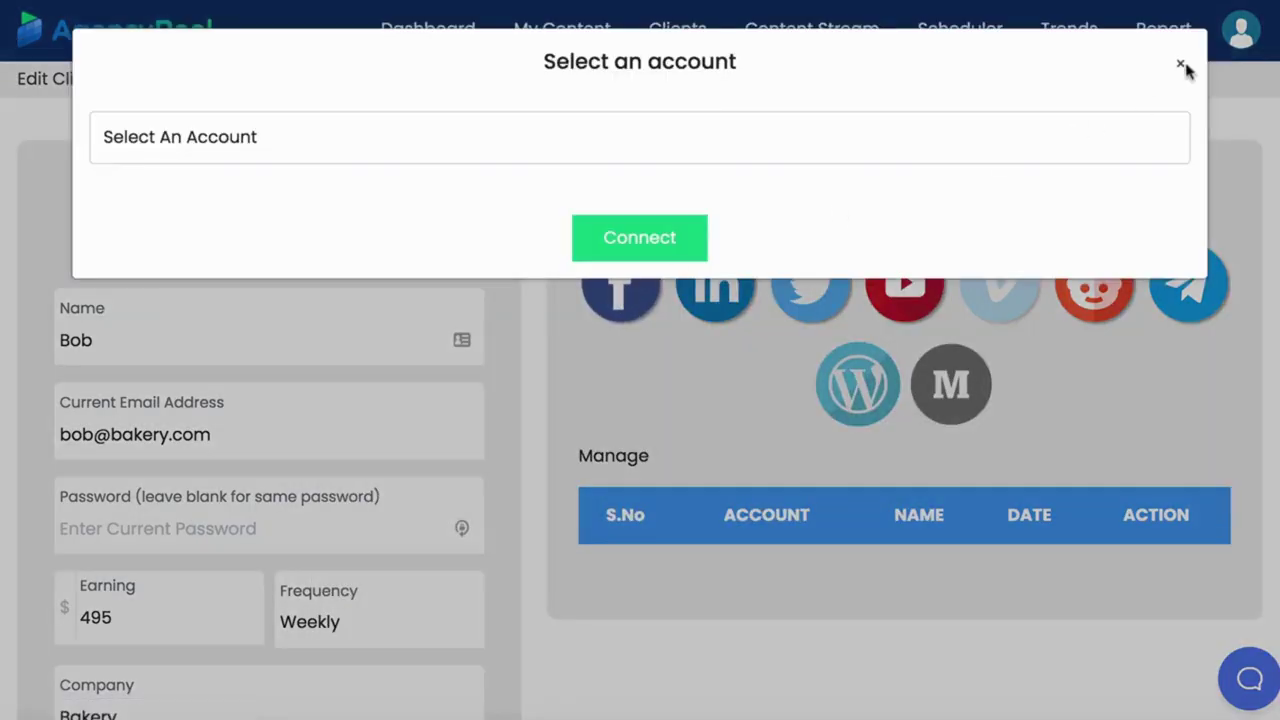
pyautogui.click(1181, 65)
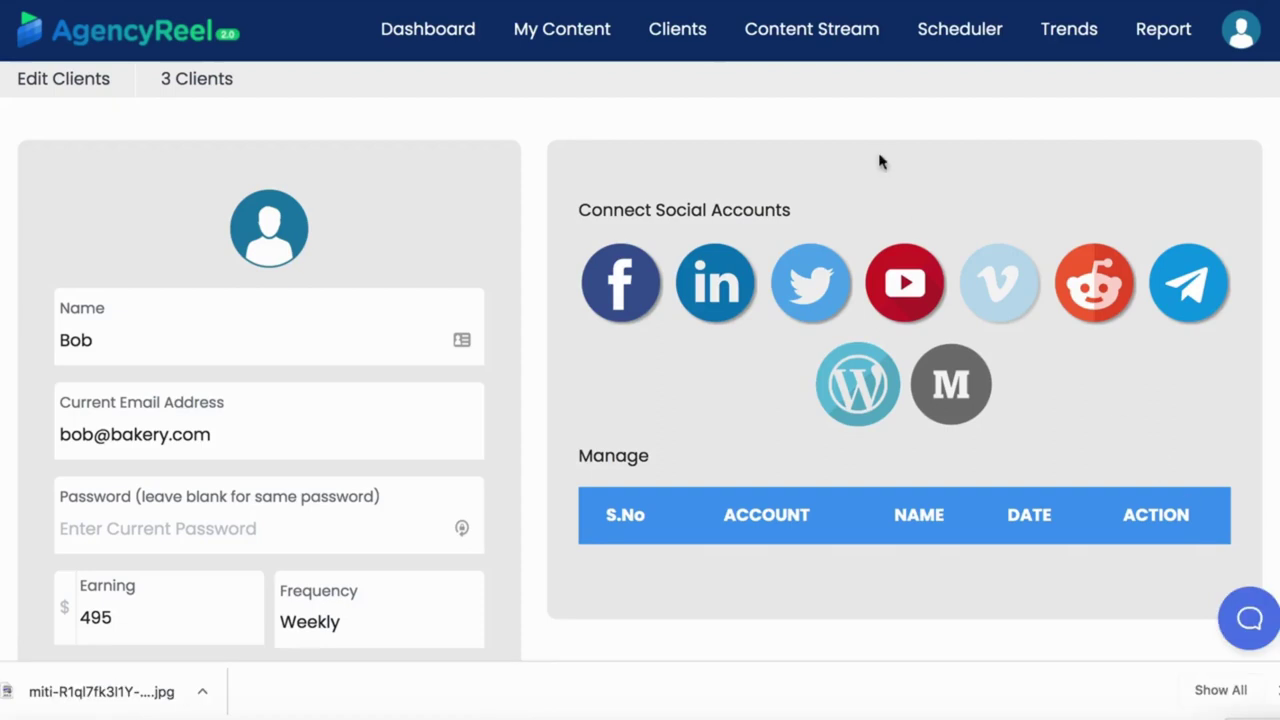
pyautogui.click(826, 42)
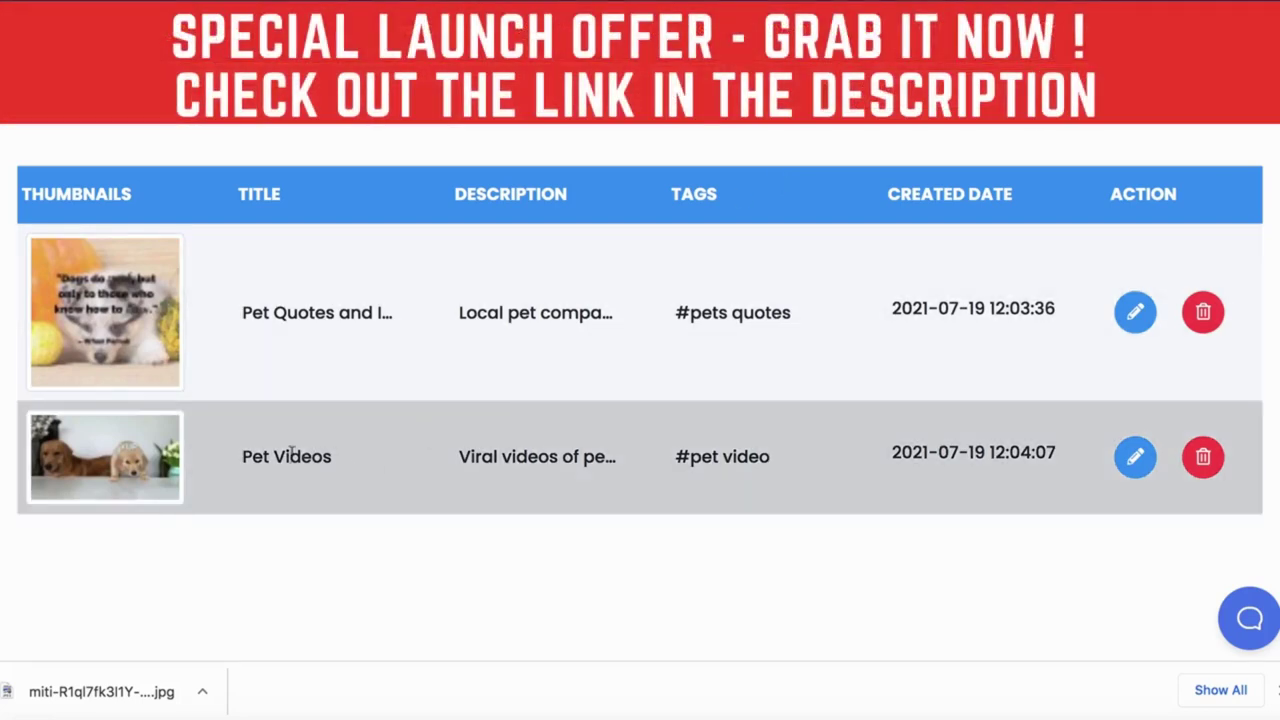
pyautogui.moveTo(245, 457); pyautogui.dragTo(310, 457)
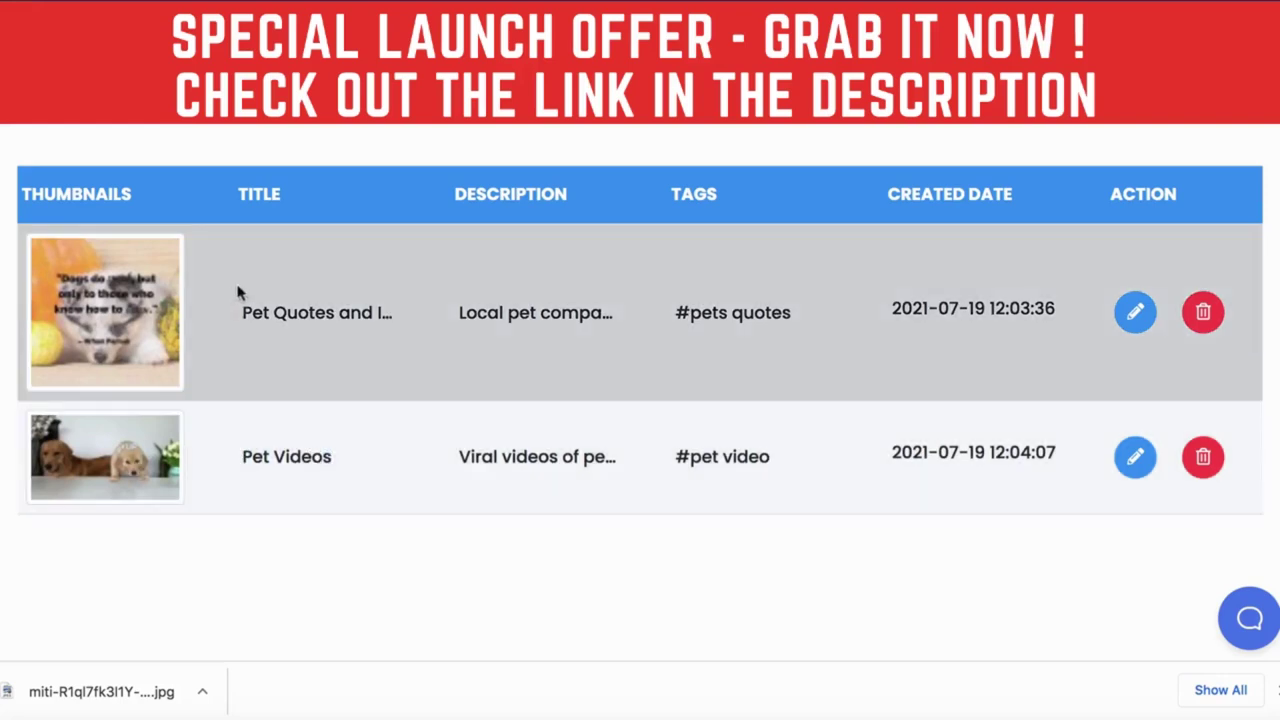
pyautogui.moveTo(270, 310); pyautogui.dragTo(390, 314)
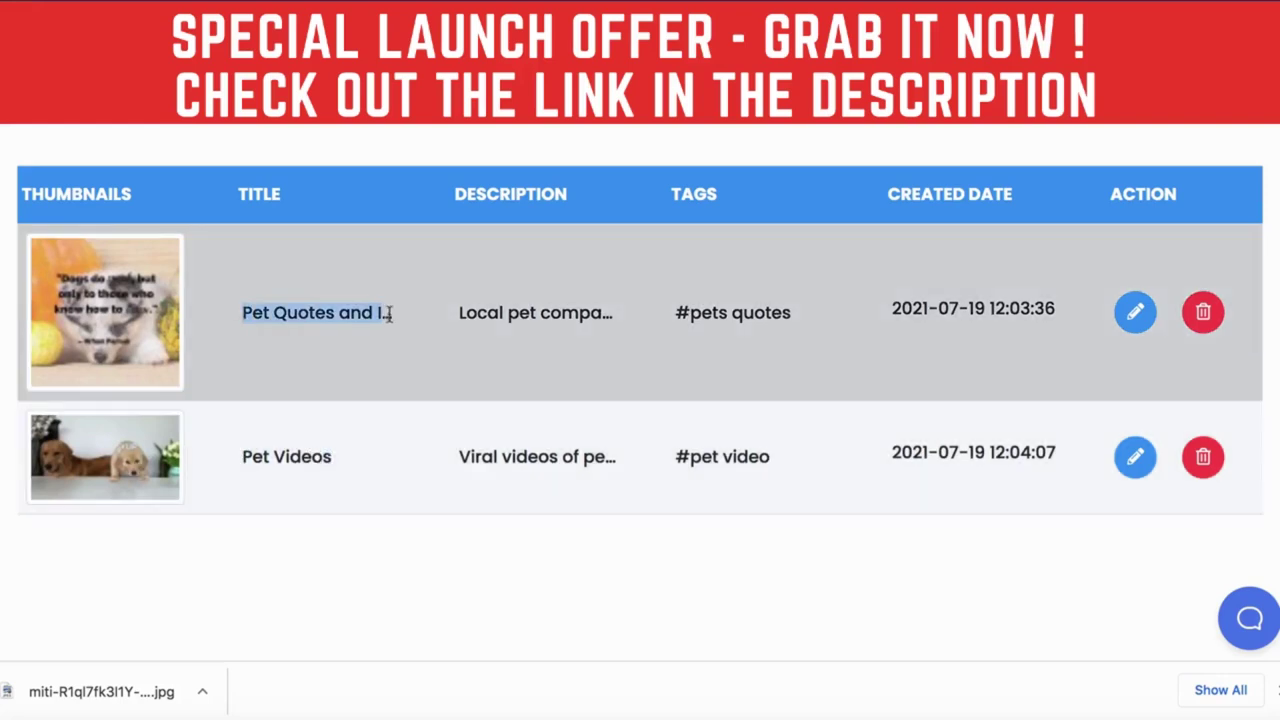
pyautogui.click(338, 313)
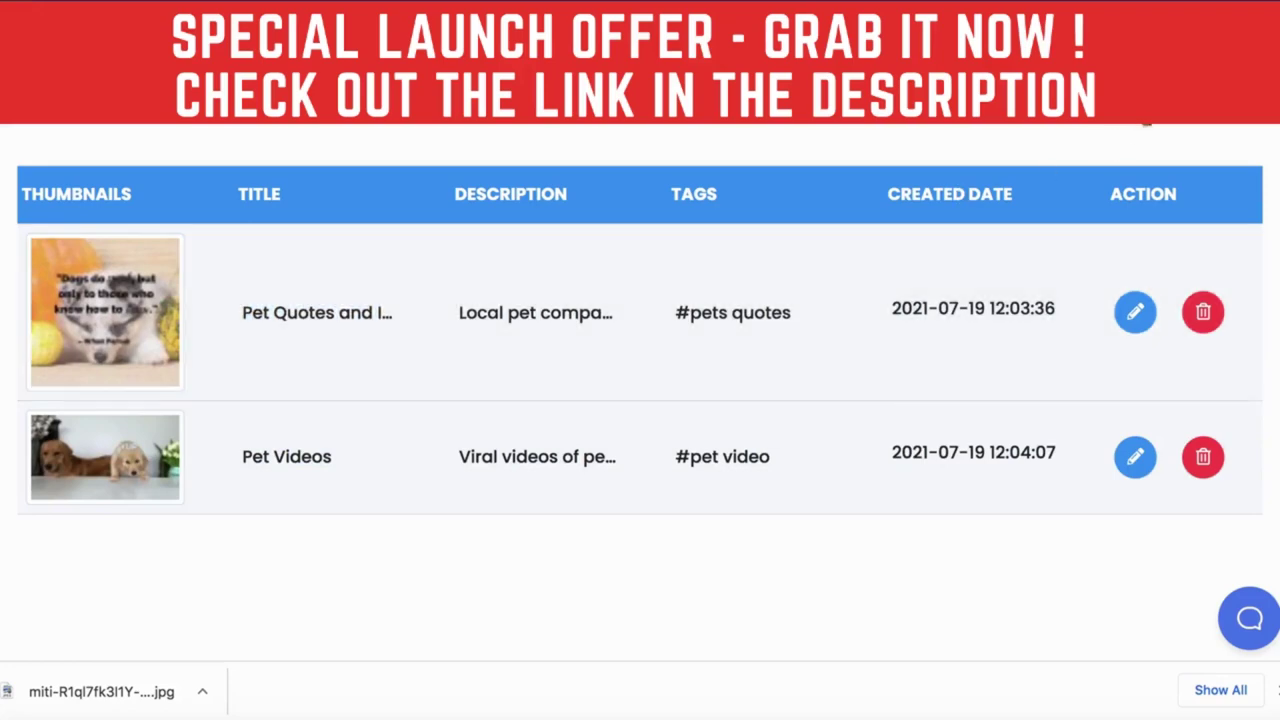
# Create a content stream tagged bakery, titled 'Bakery Images', described 'Bakery images for local client.'.
pyautogui.click(1146, 120)
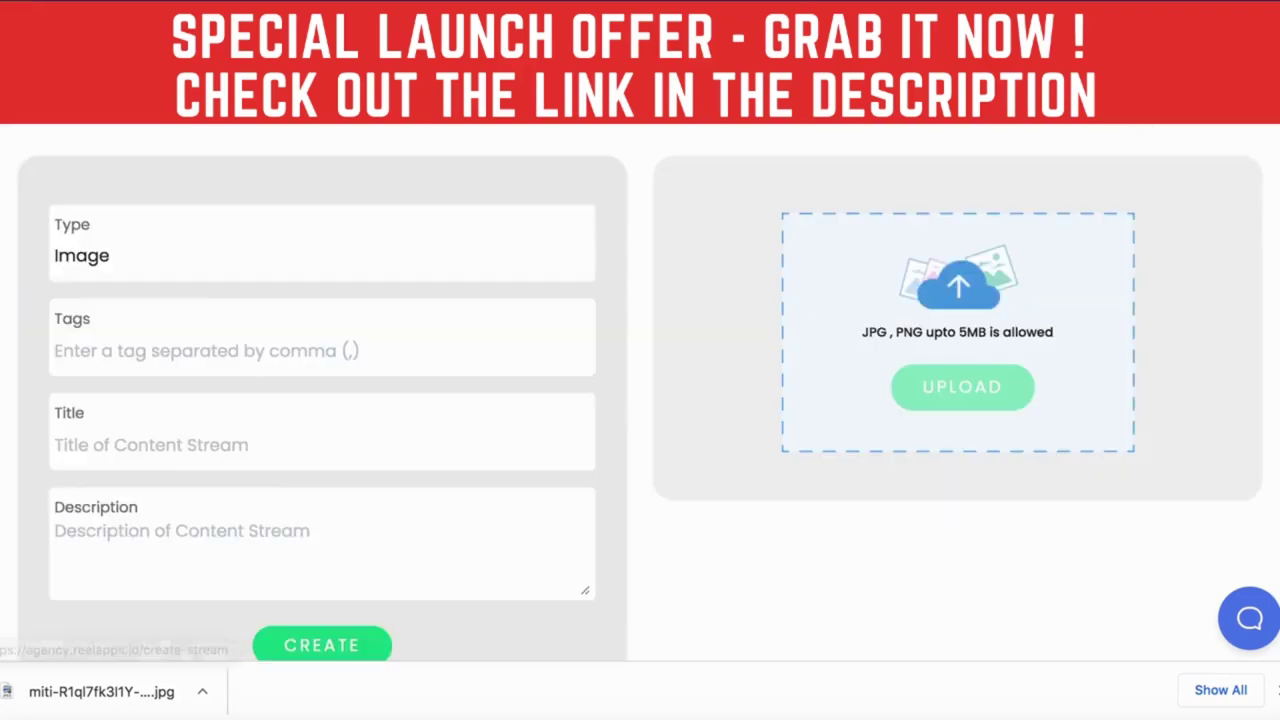
pyautogui.click(150, 350)
pyautogui.write('bakery')
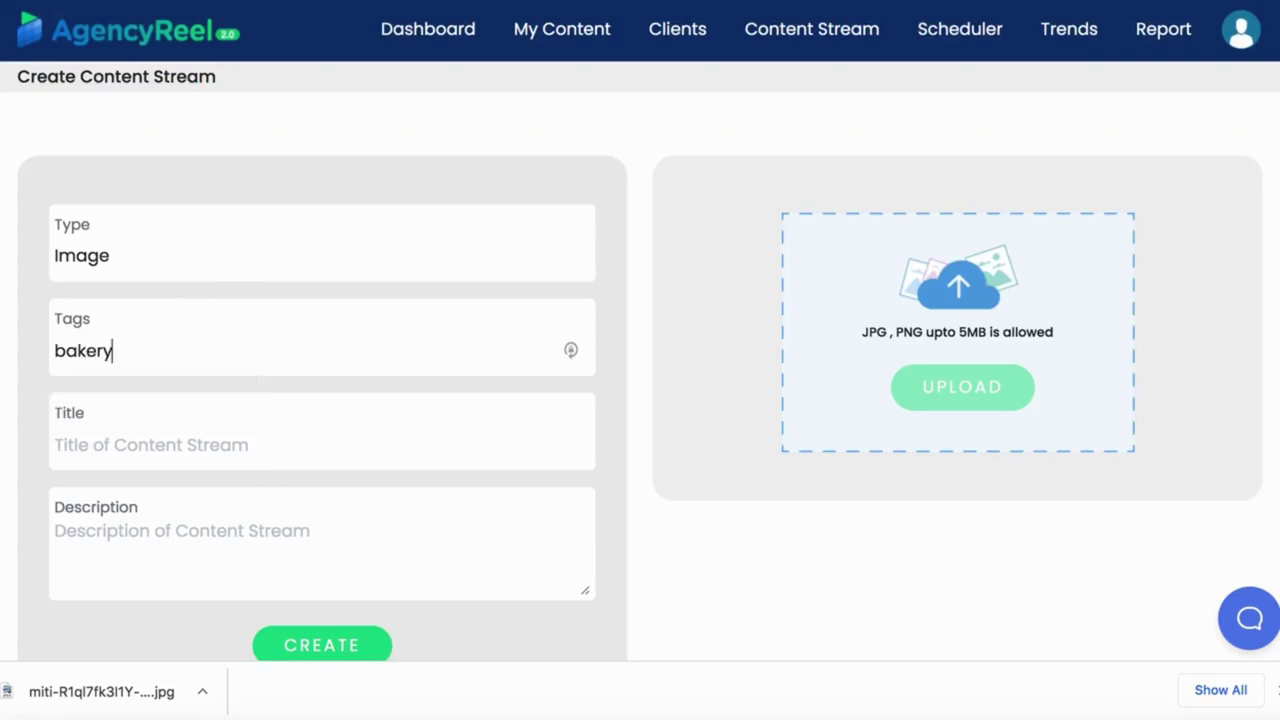
pyautogui.click(157, 429)
pyautogui.write('Bakery ')
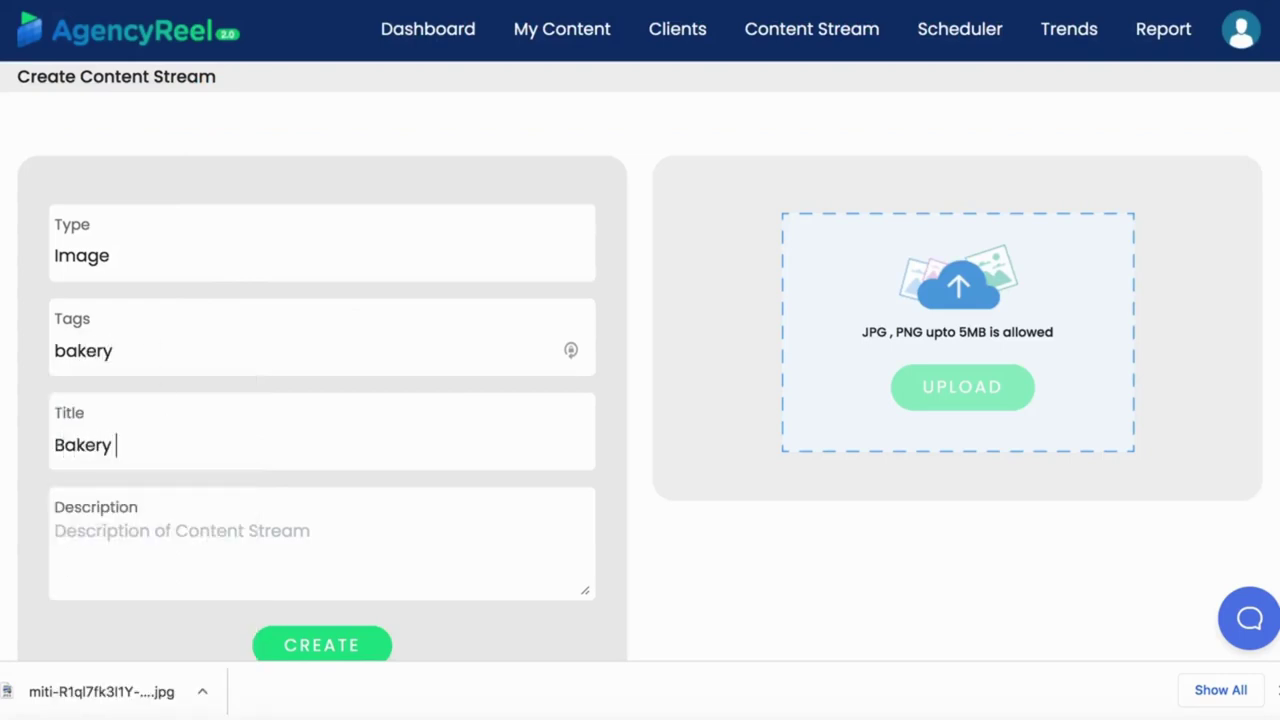
pyautogui.write('Images')
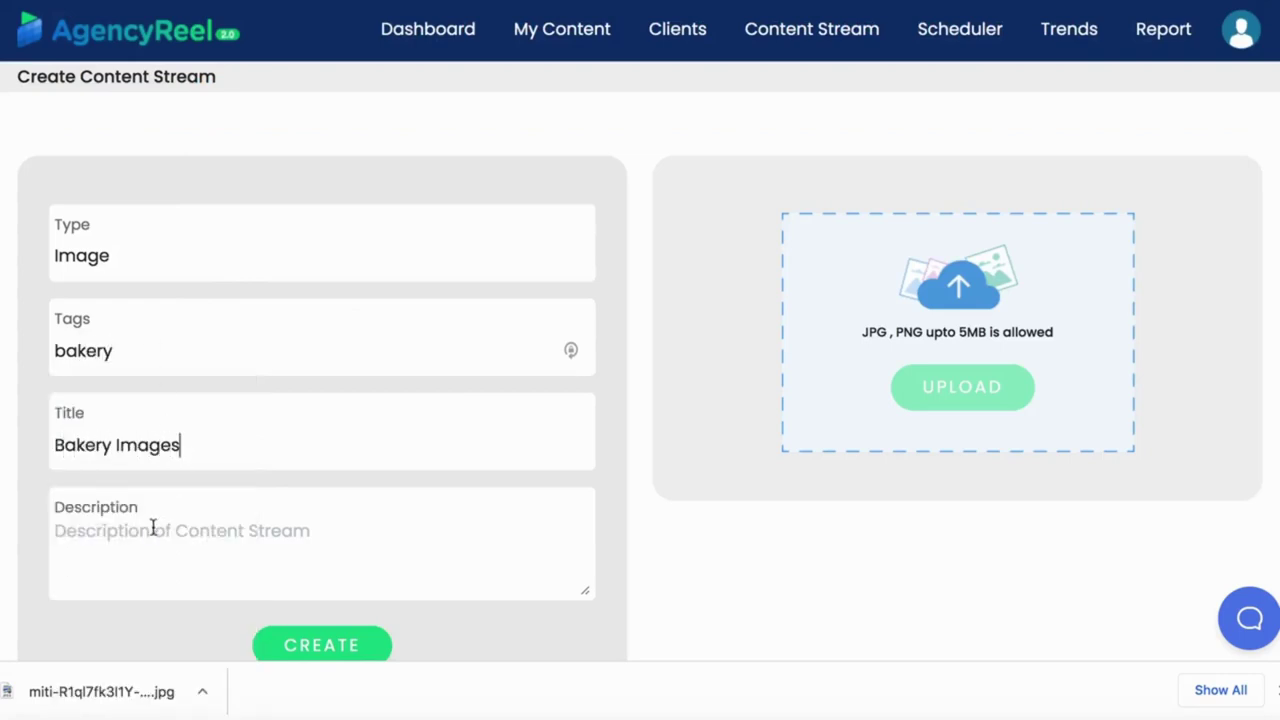
pyautogui.click(153, 528)
pyautogui.write('Bakery images for local client.')
pyautogui.scroll(-1, 457, 540)
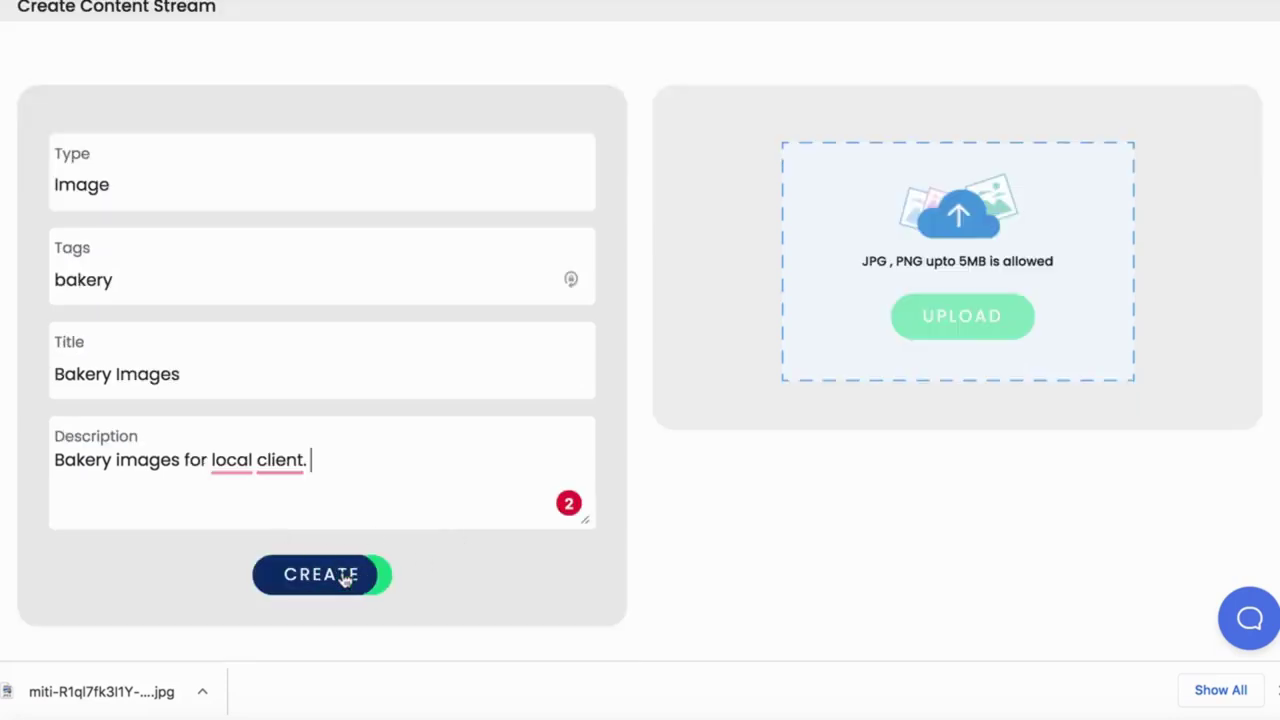
pyautogui.click(344, 578)
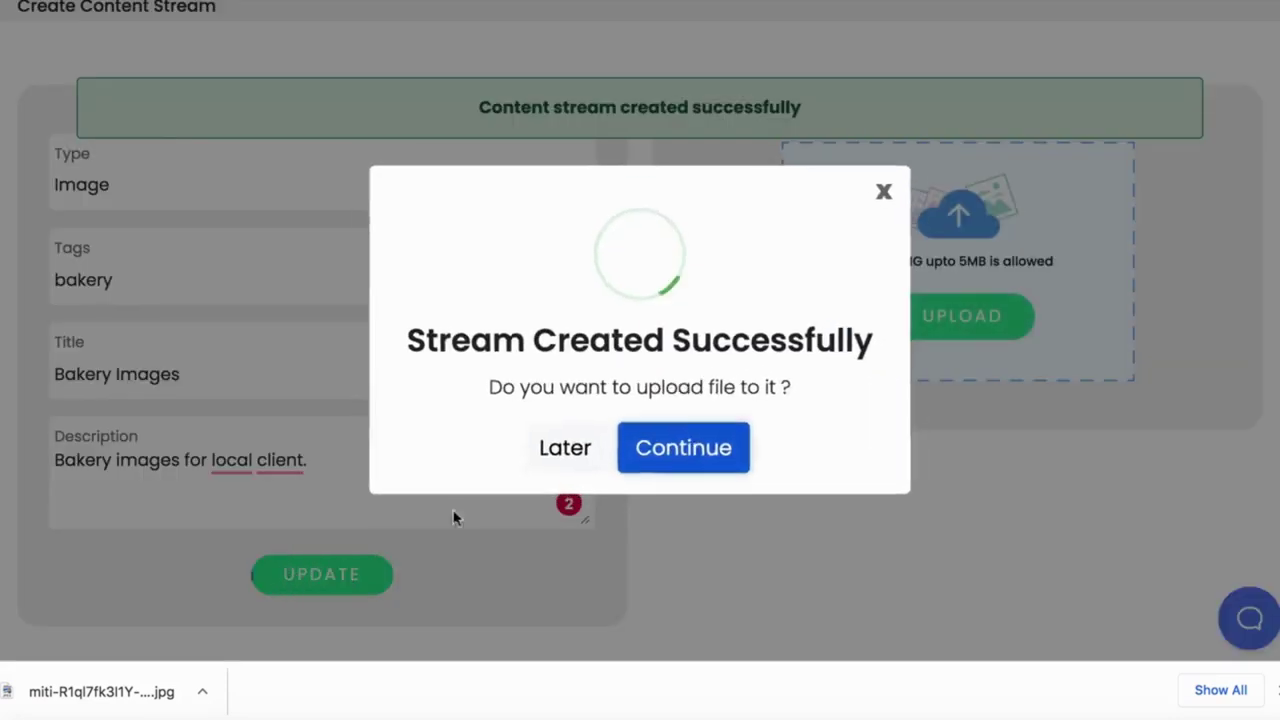
# Upload miti-R1ql7fk3l1Y-unsplash.jpg to the stream and change its description to 'The description'.
pyautogui.click(703, 449)
pyautogui.click(986, 320)
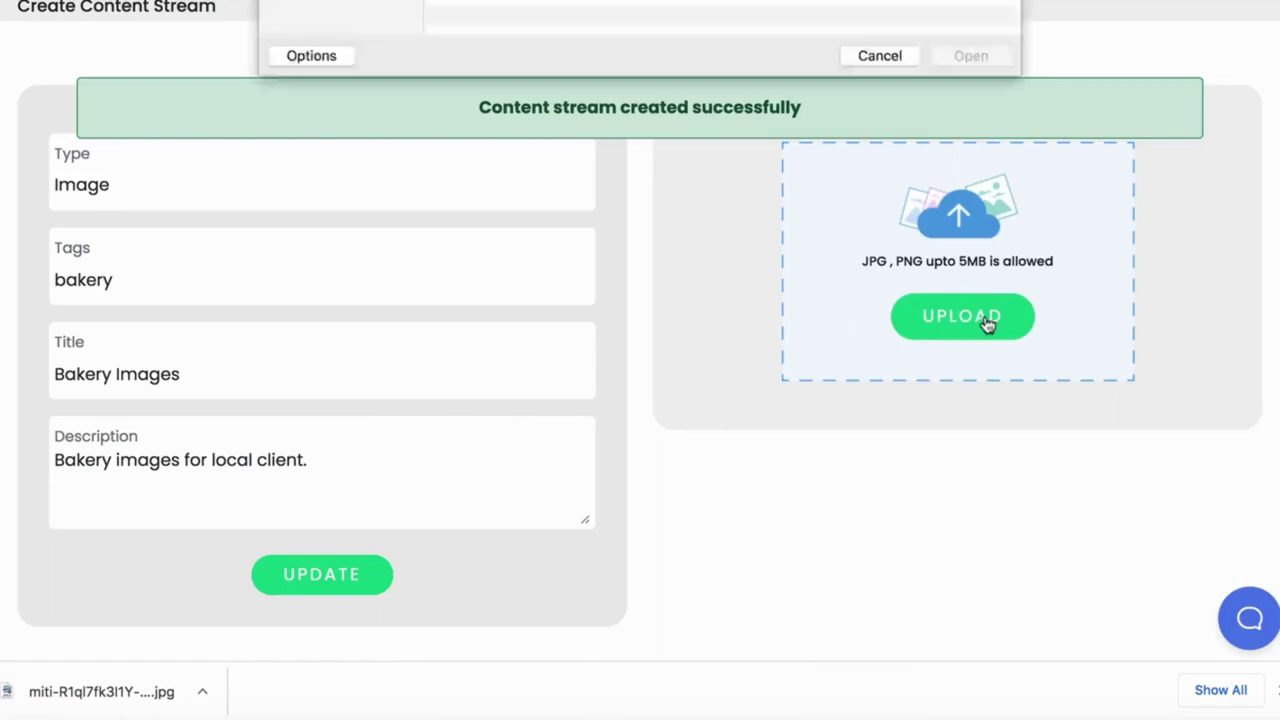
pyautogui.click(518, 77)
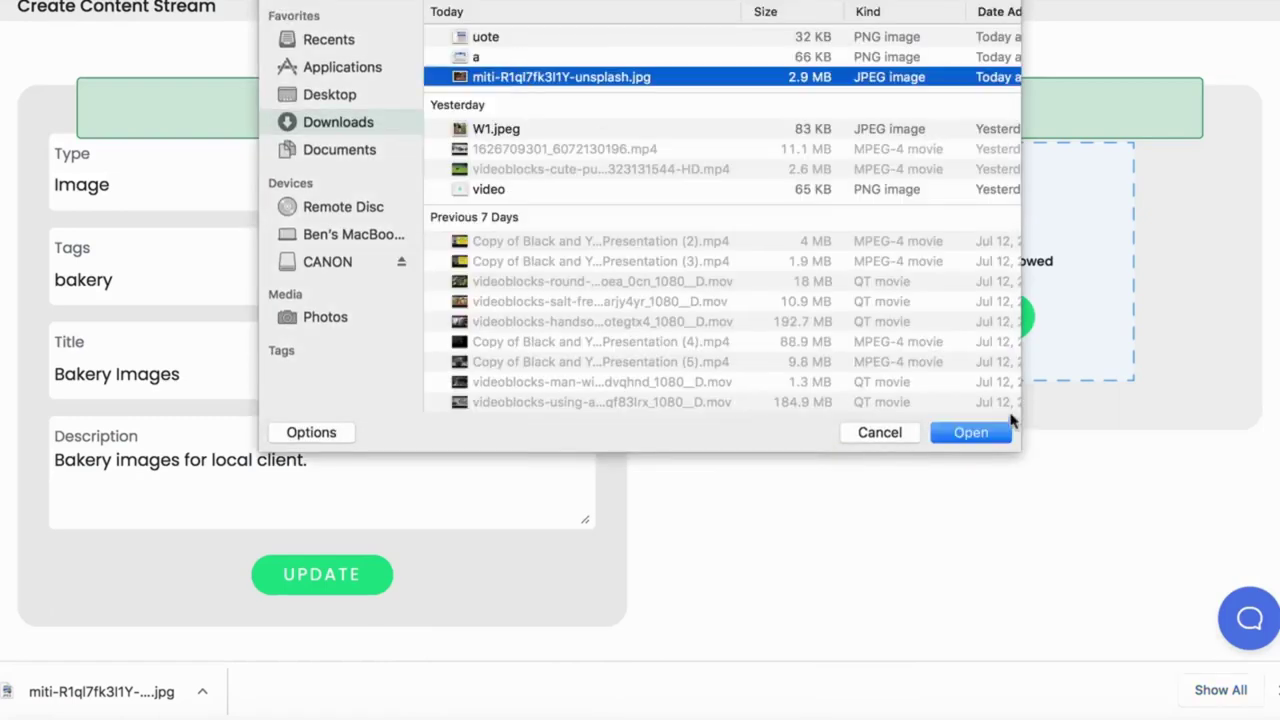
pyautogui.click(985, 432)
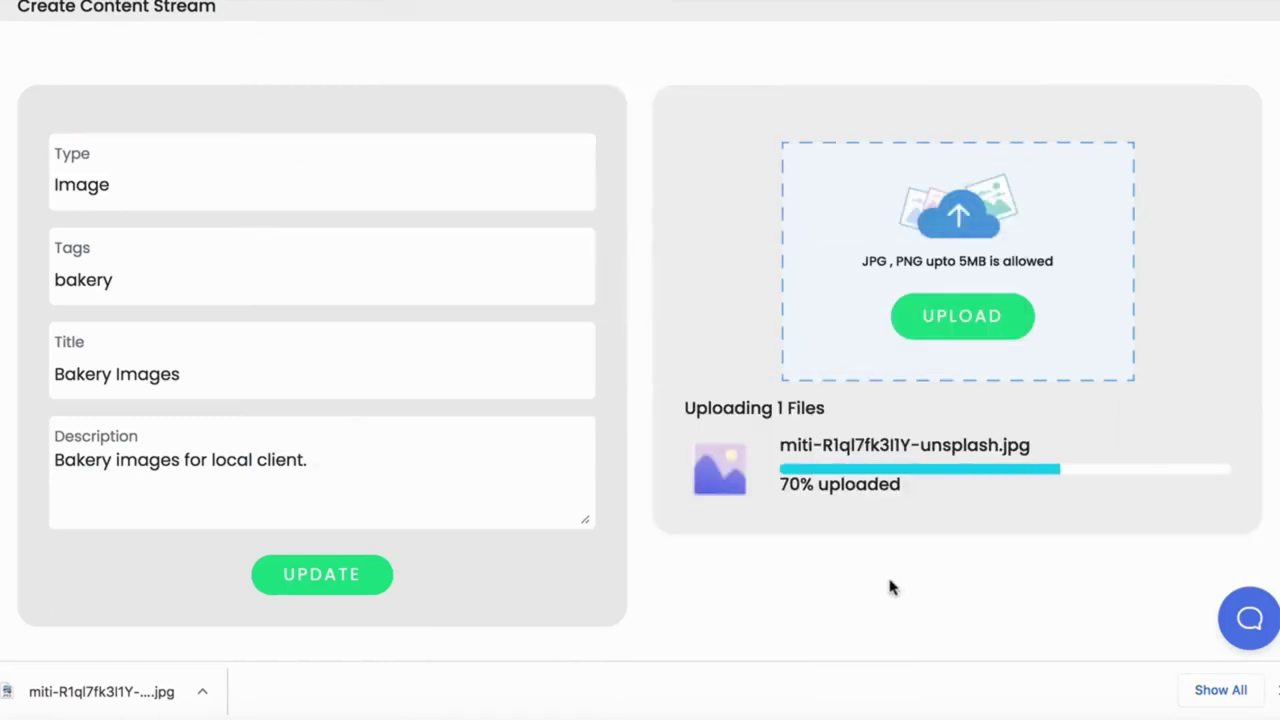
pyautogui.scroll(-5, 893, 588)
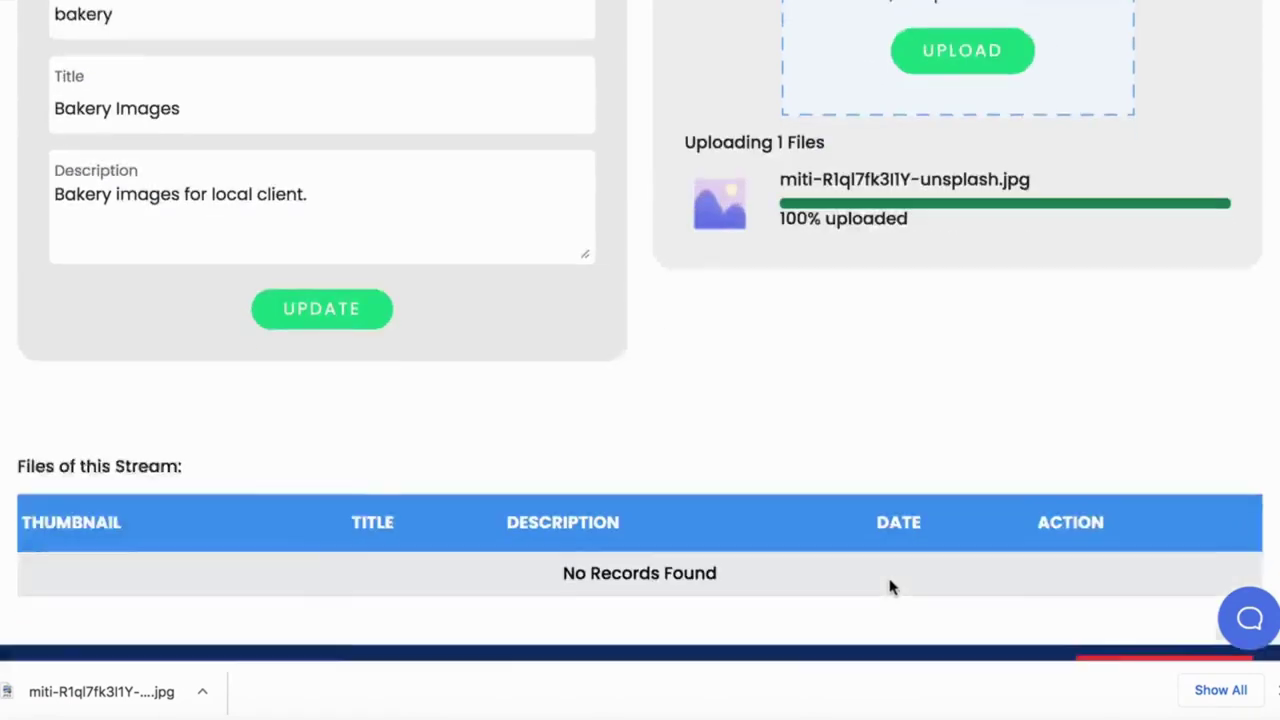
pyautogui.click(1149, 536)
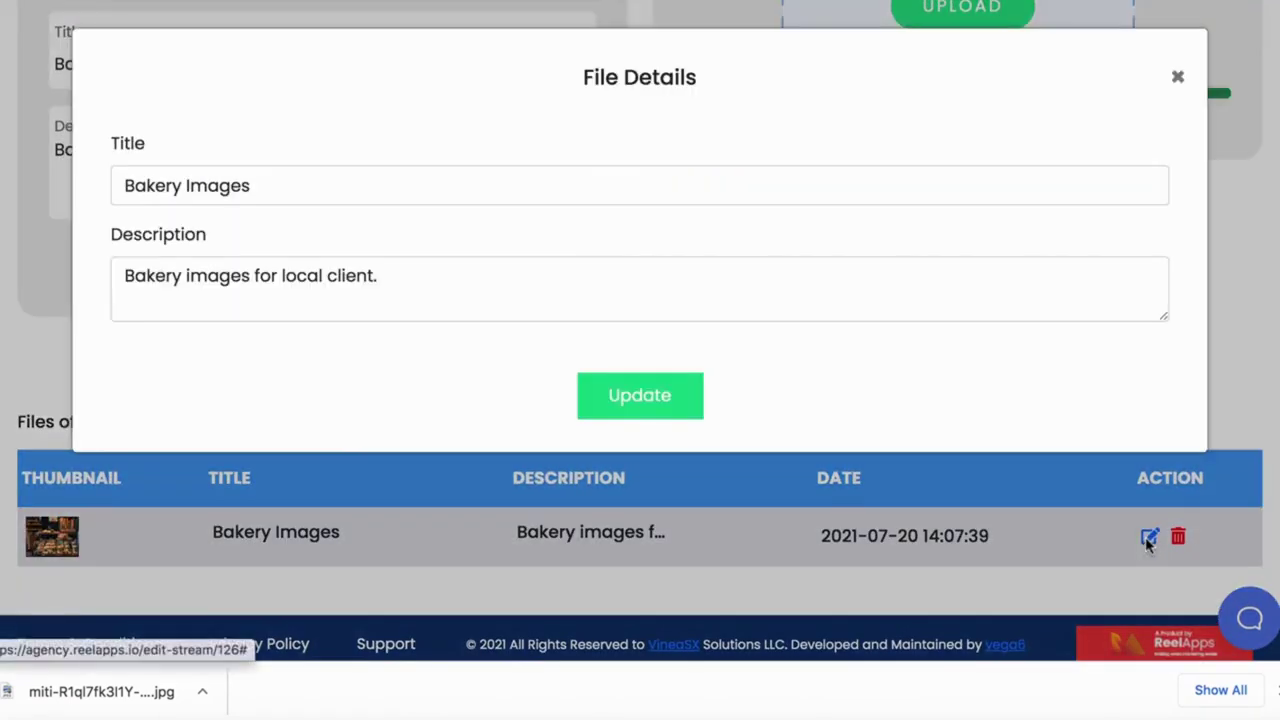
pyautogui.moveTo(432, 279); pyautogui.dragTo(31, 251)
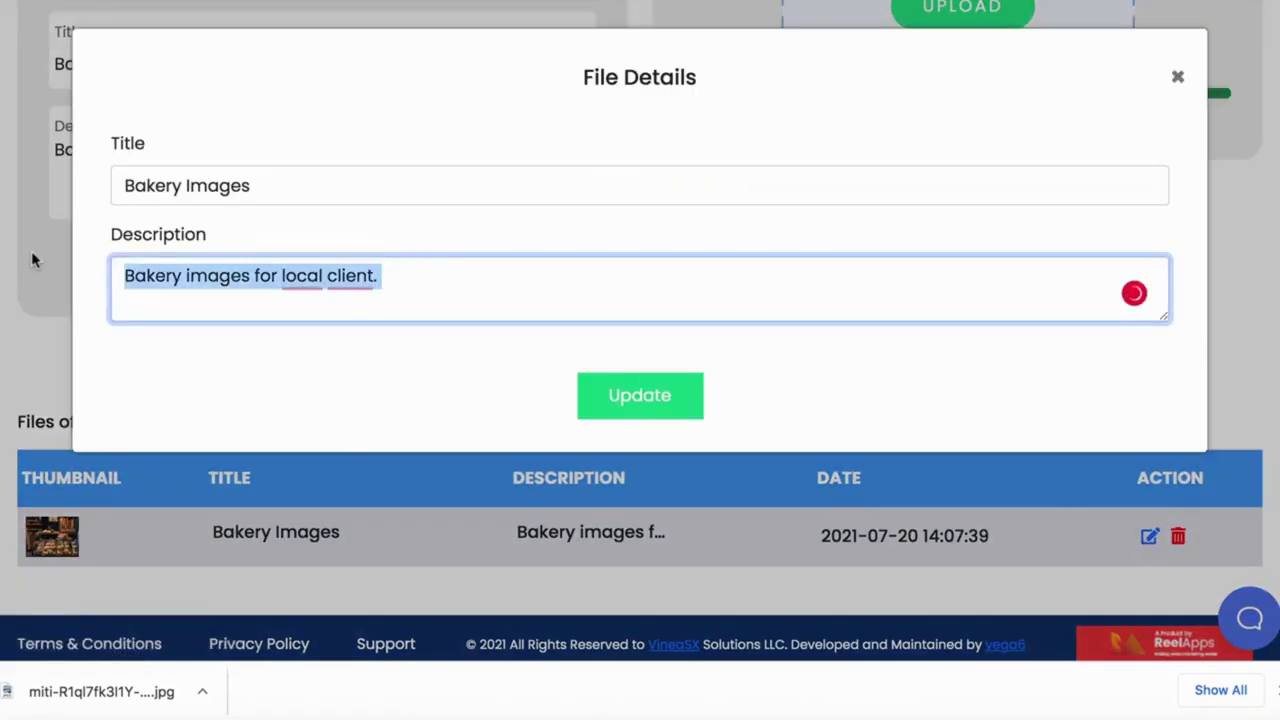
pyautogui.write('The description')
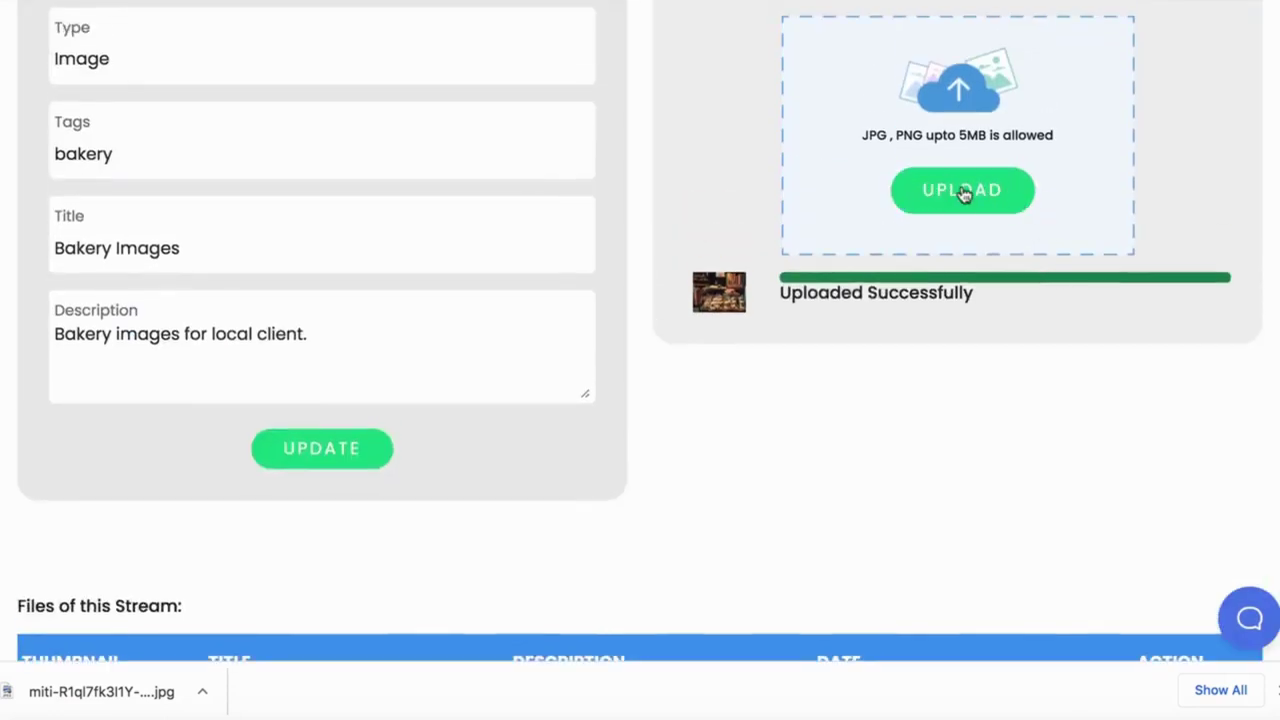
pyautogui.scroll(3, 961, 197)
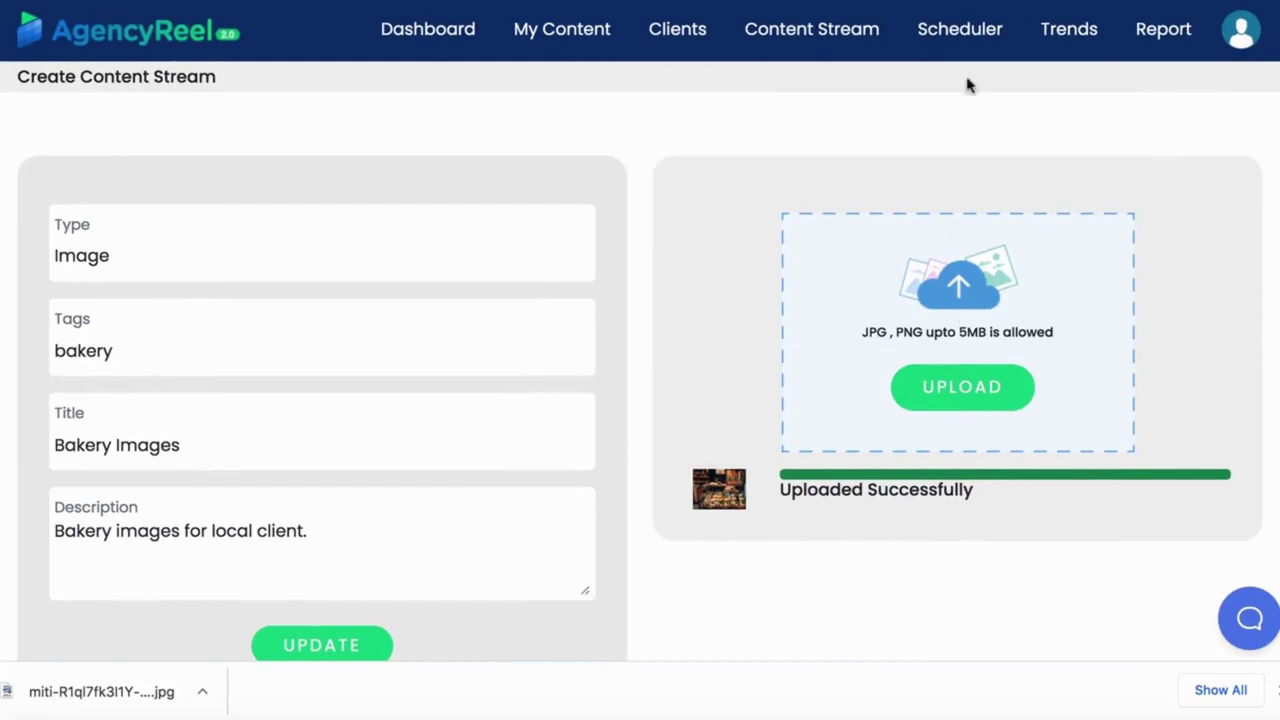
# Scroll through the July 2021 scheduler calendar and close the browser's downloads bar.
pyautogui.click(972, 44)
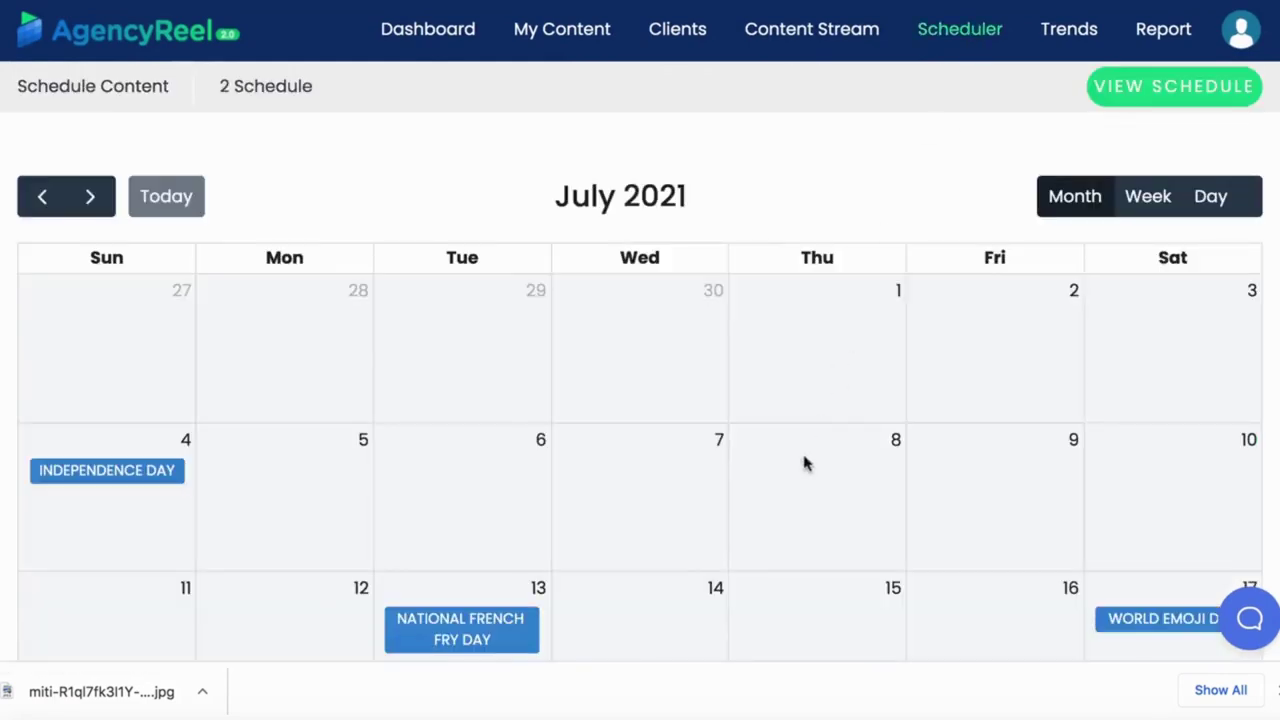
pyautogui.scroll(-3, 806, 463)
pyautogui.scroll(-5, 806, 463)
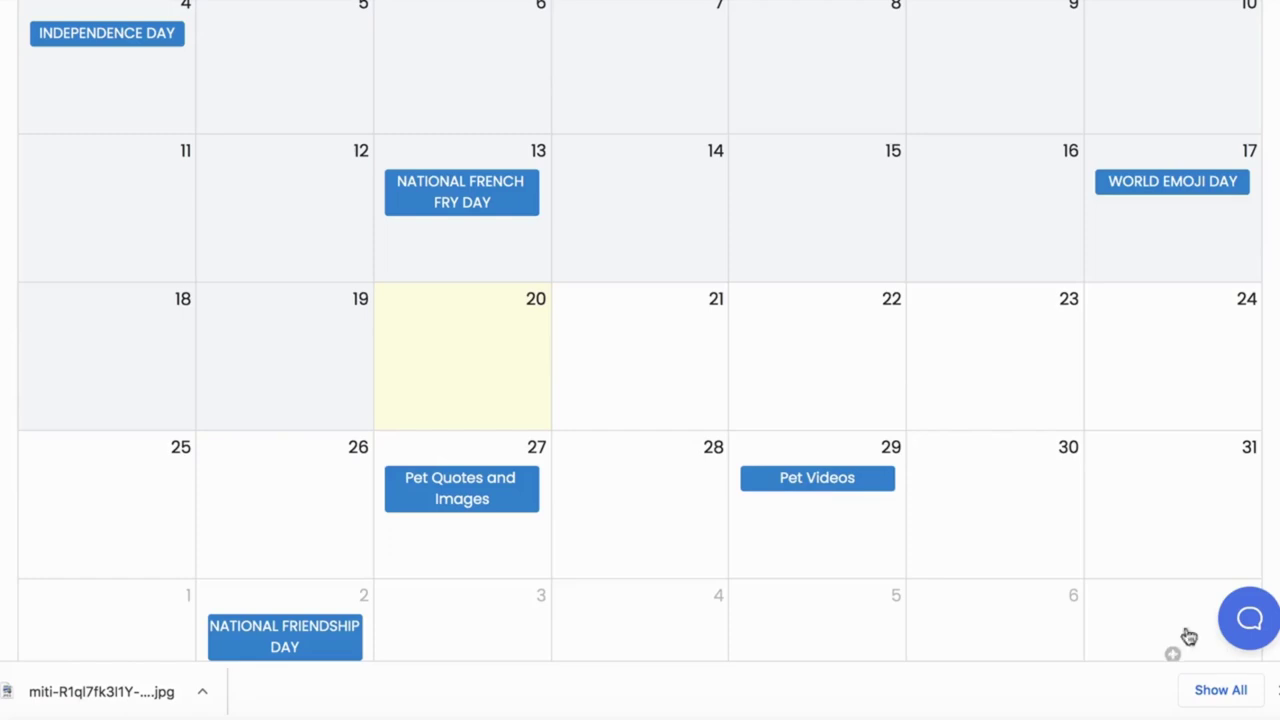
pyautogui.click(1275, 690)
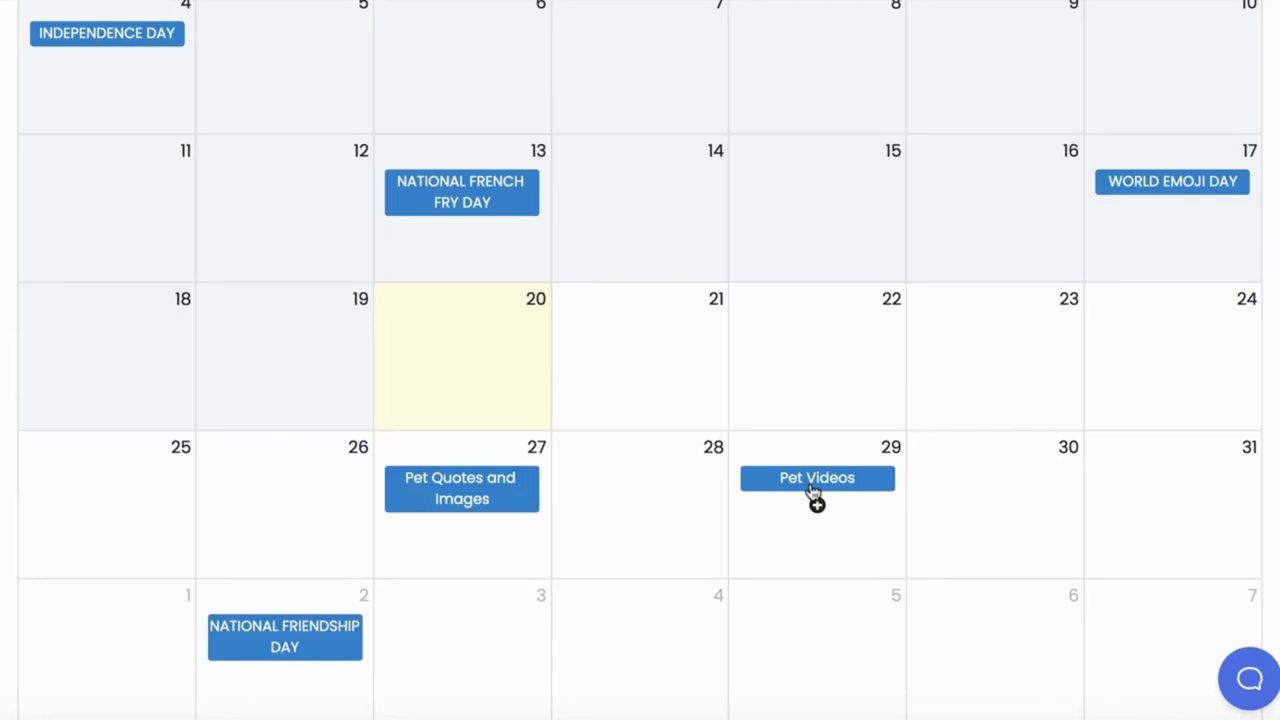
pyautogui.scroll(-1, 813, 492)
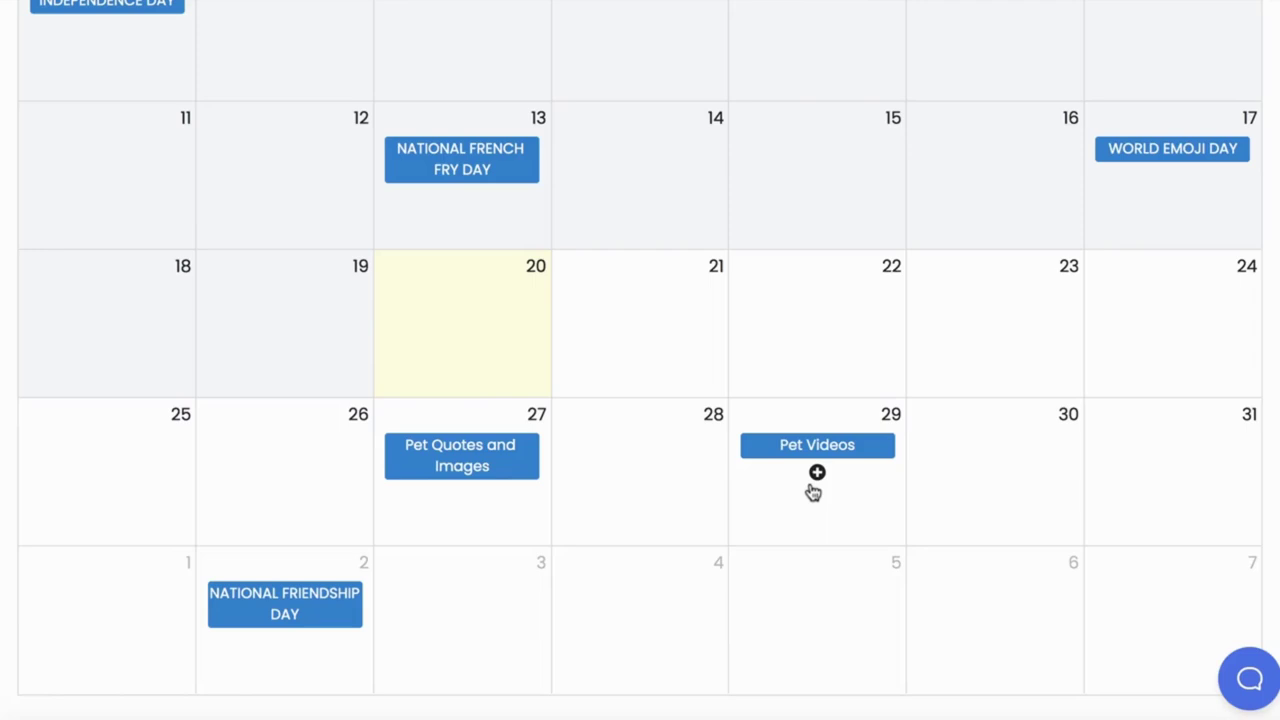
# Schedule Pet Quotes on 30 July for Pets Plus via the Animal Rescue Facebook account, repurposing on.
pyautogui.click(985, 467)
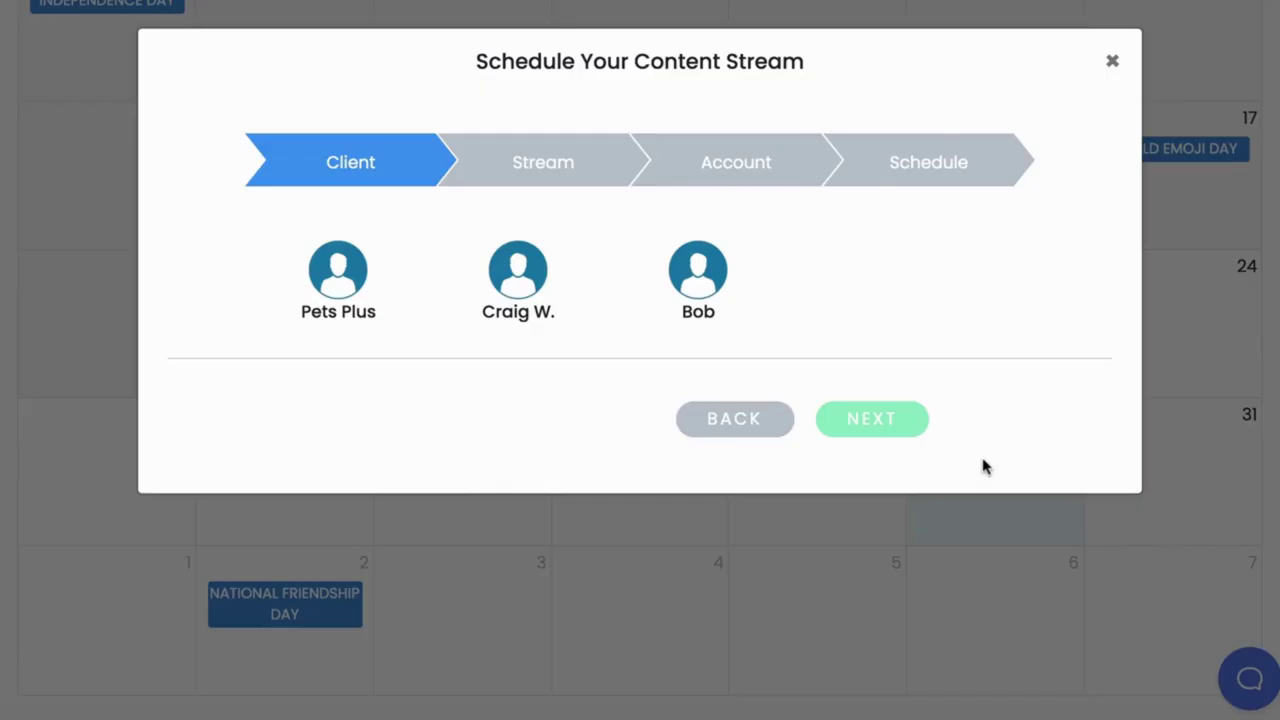
pyautogui.click(367, 301)
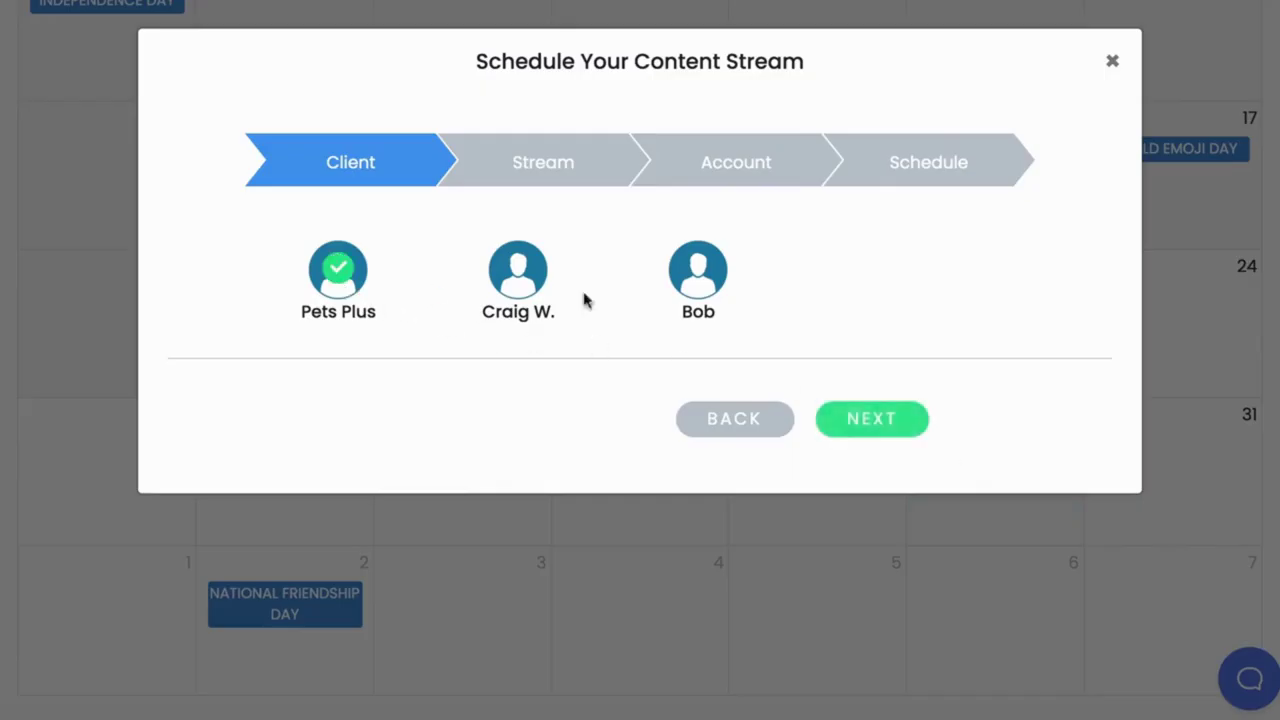
pyautogui.click(866, 420)
pyautogui.click(355, 285)
pyautogui.click(870, 414)
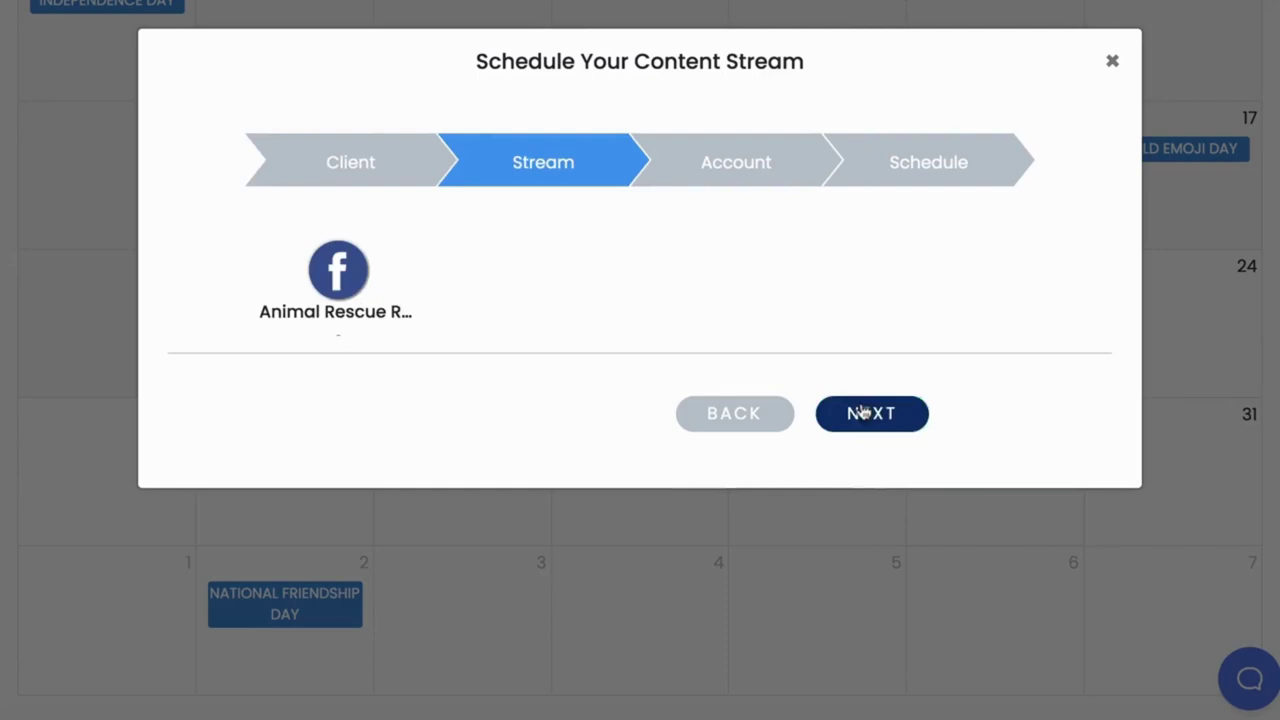
pyautogui.click(362, 292)
pyautogui.click(845, 414)
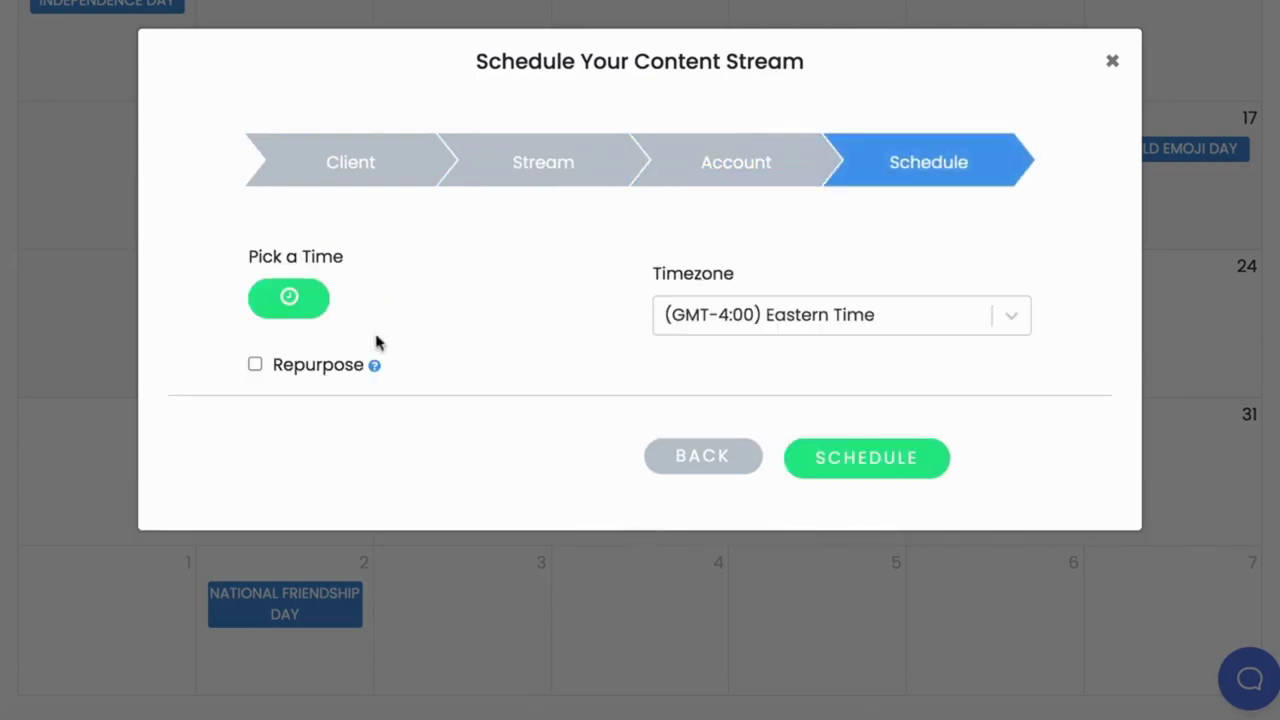
pyautogui.click(255, 365)
pyautogui.click(292, 297)
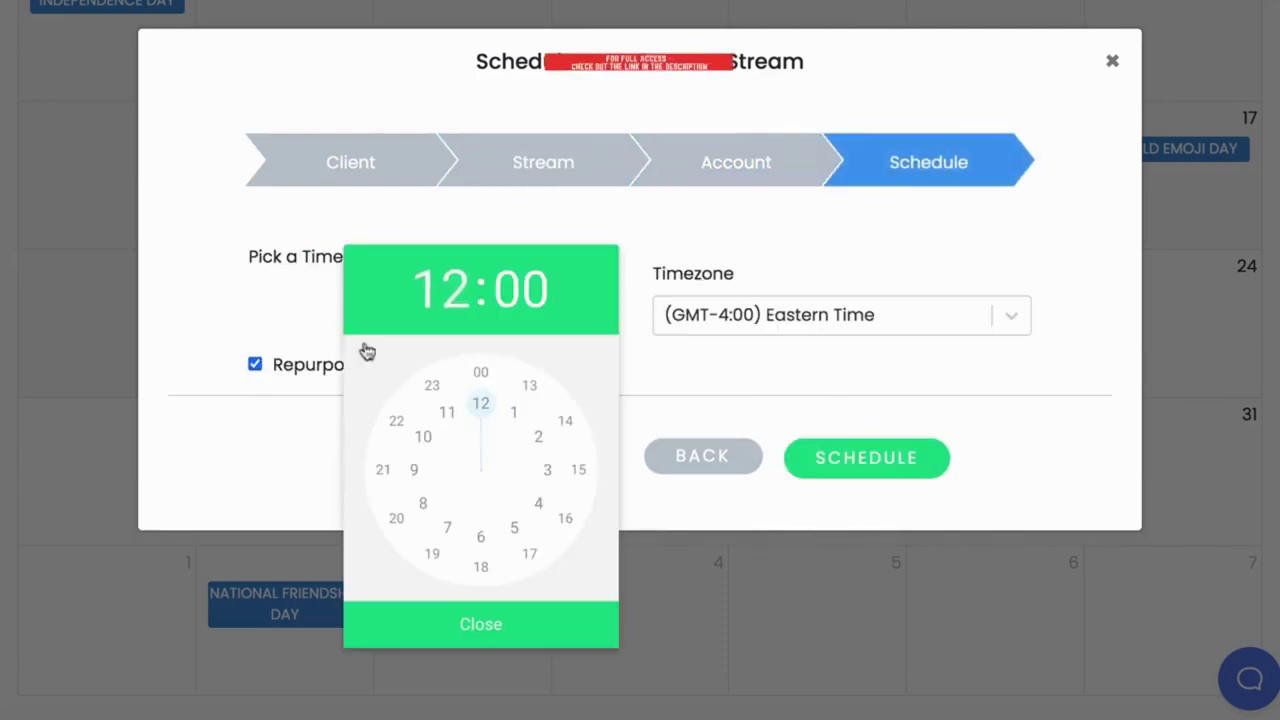
pyautogui.click(503, 625)
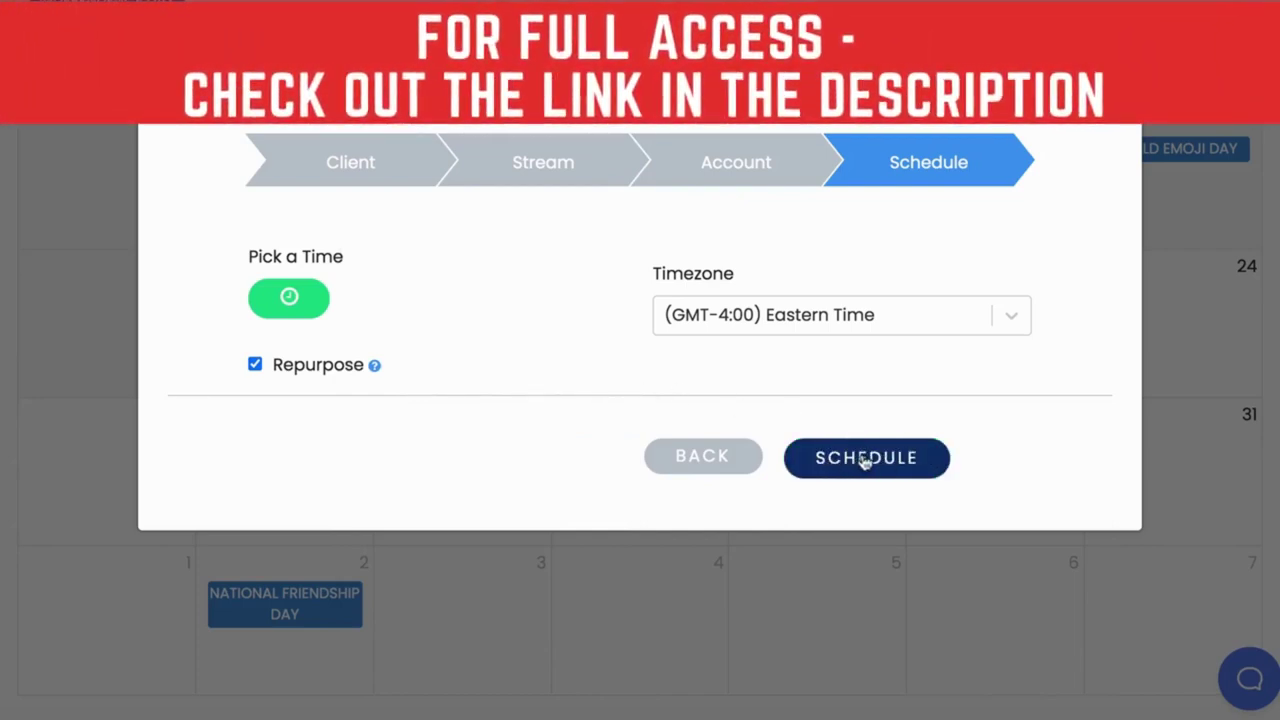
pyautogui.click(864, 460)
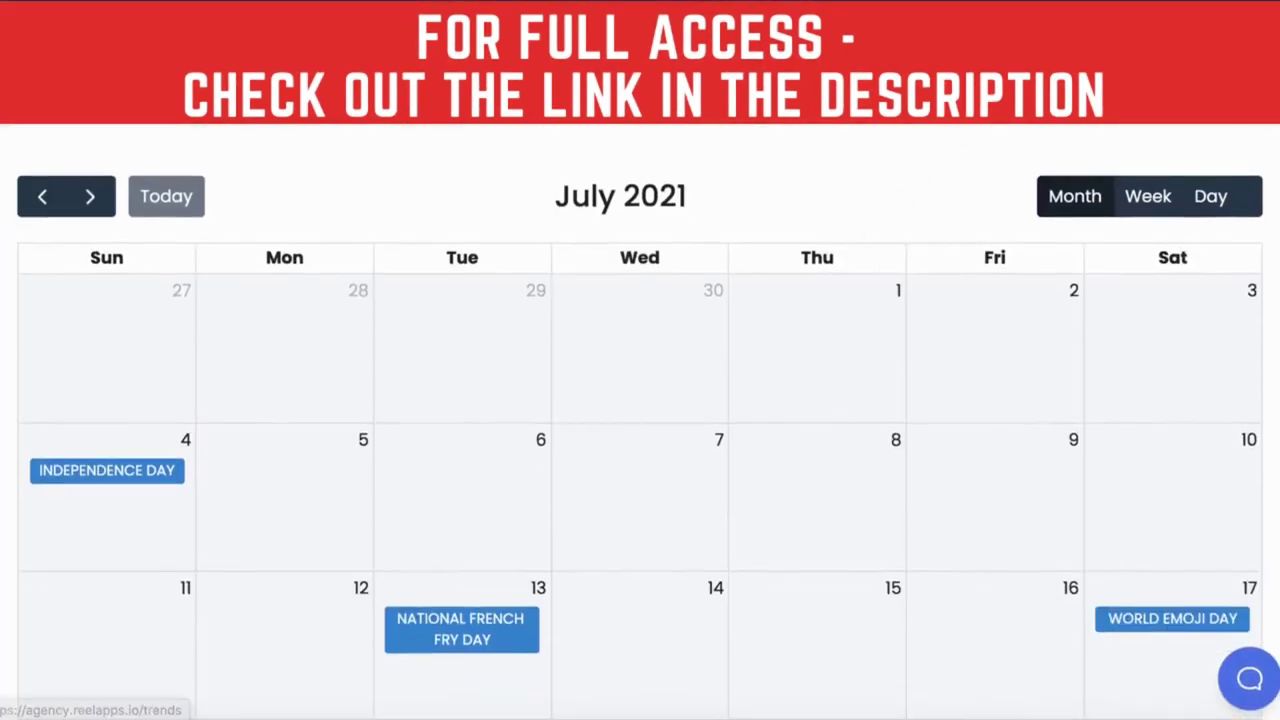
# Search Trends for 'dogs' and browse the trending Reddit posts.
pyautogui.click(1069, 28)
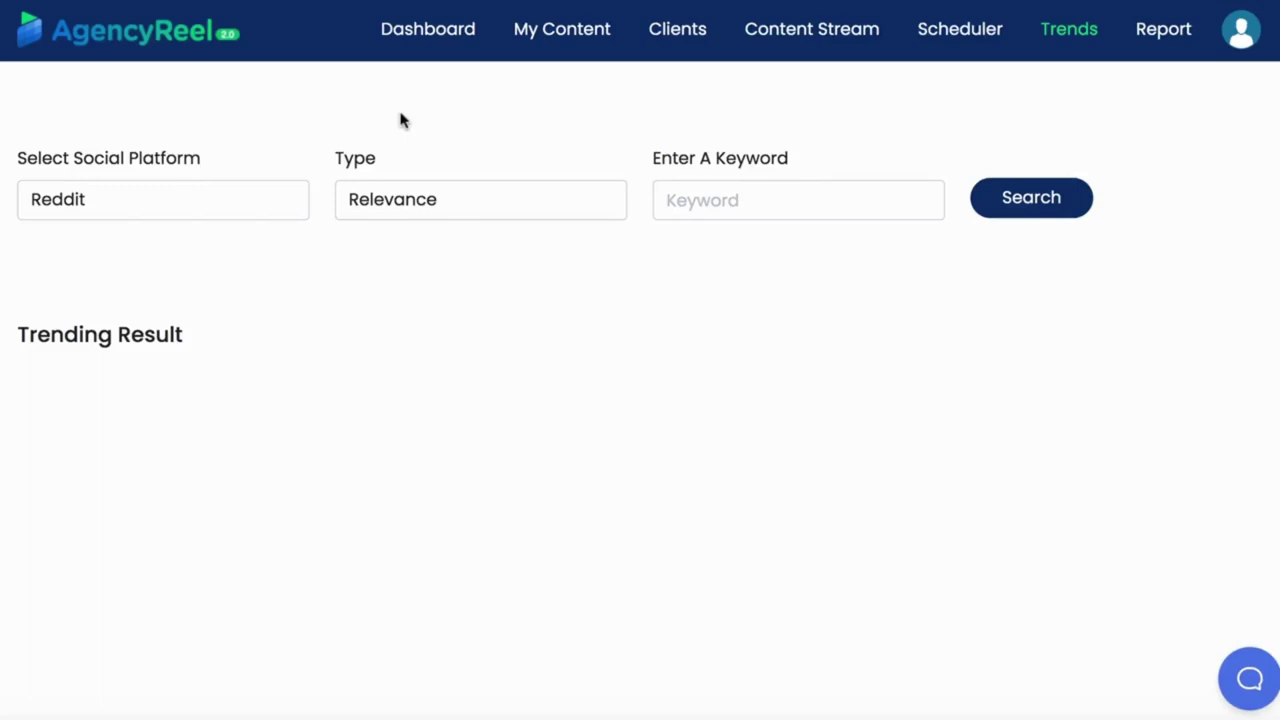
pyautogui.click(685, 202)
pyautogui.write('dogs')
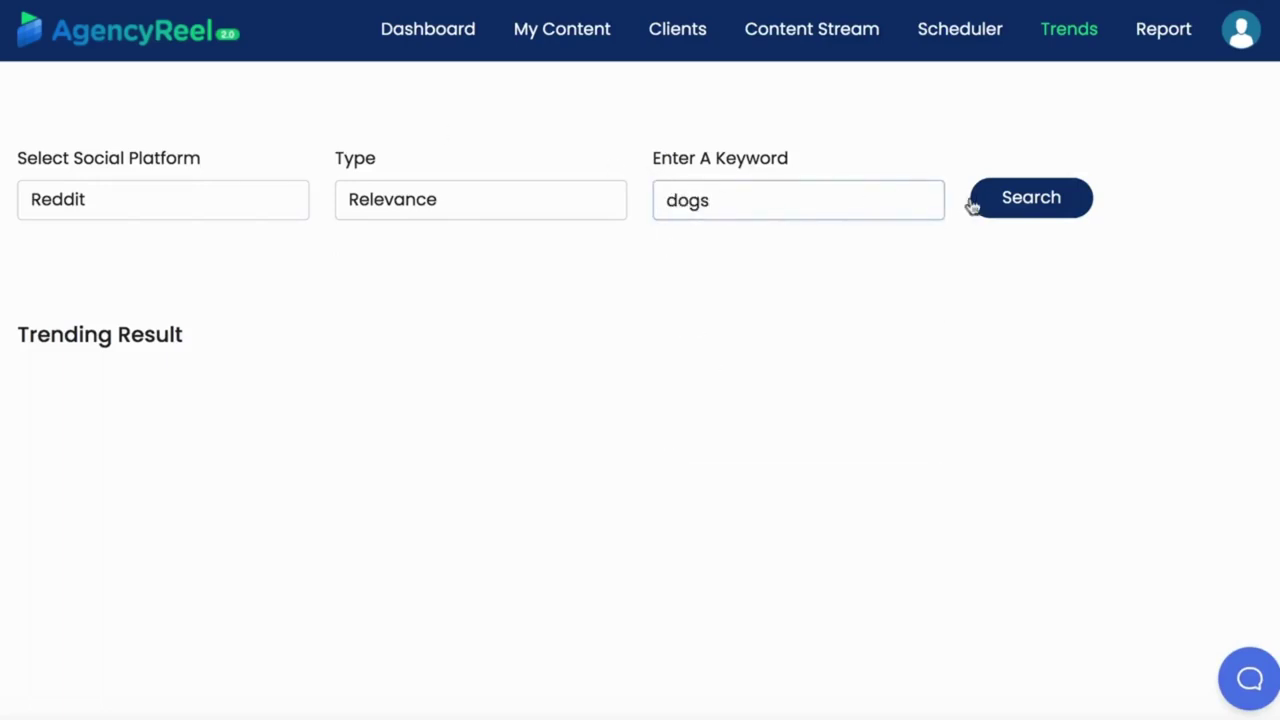
pyautogui.click(1012, 198)
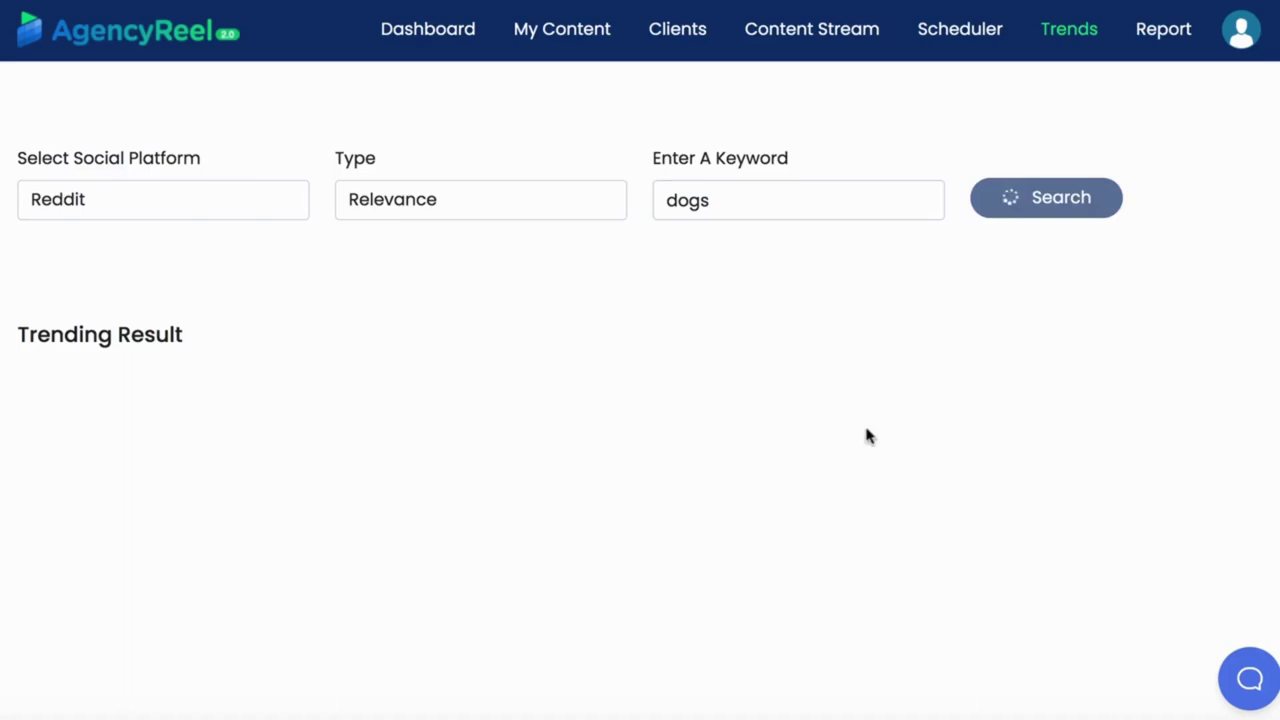
pyautogui.scroll(-15, 866, 432)
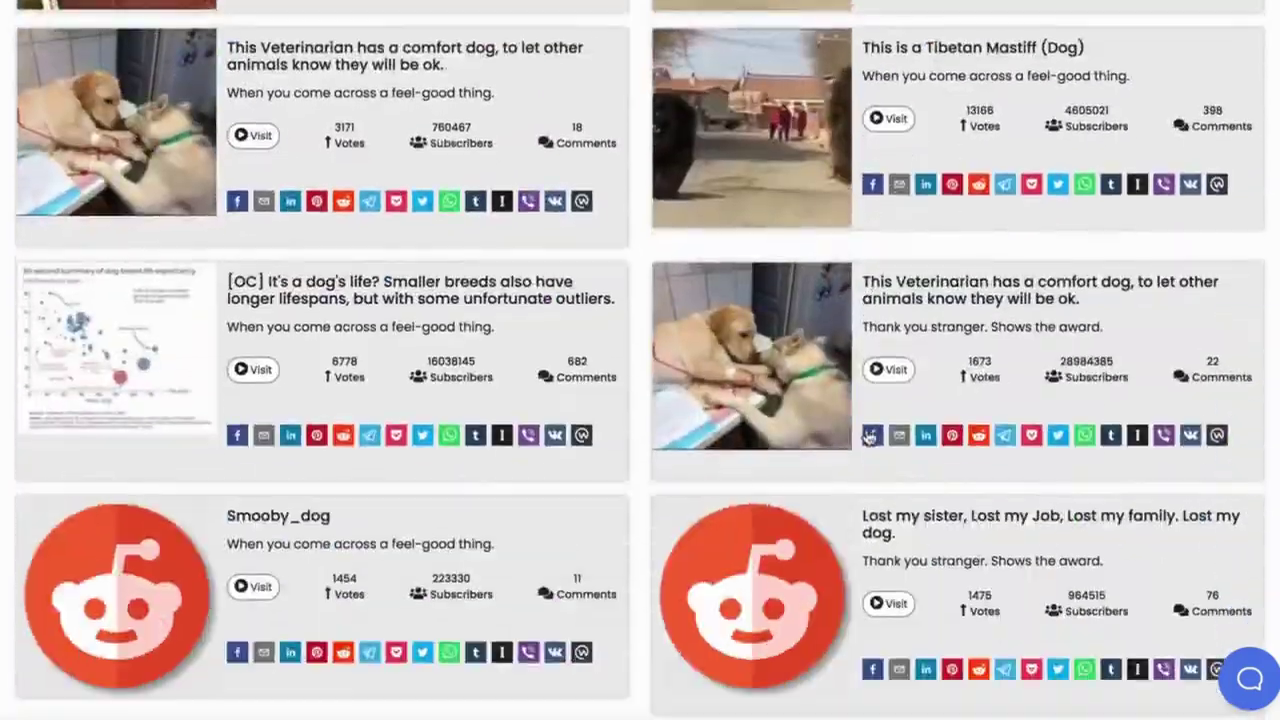
pyautogui.scroll(15, 866, 428)
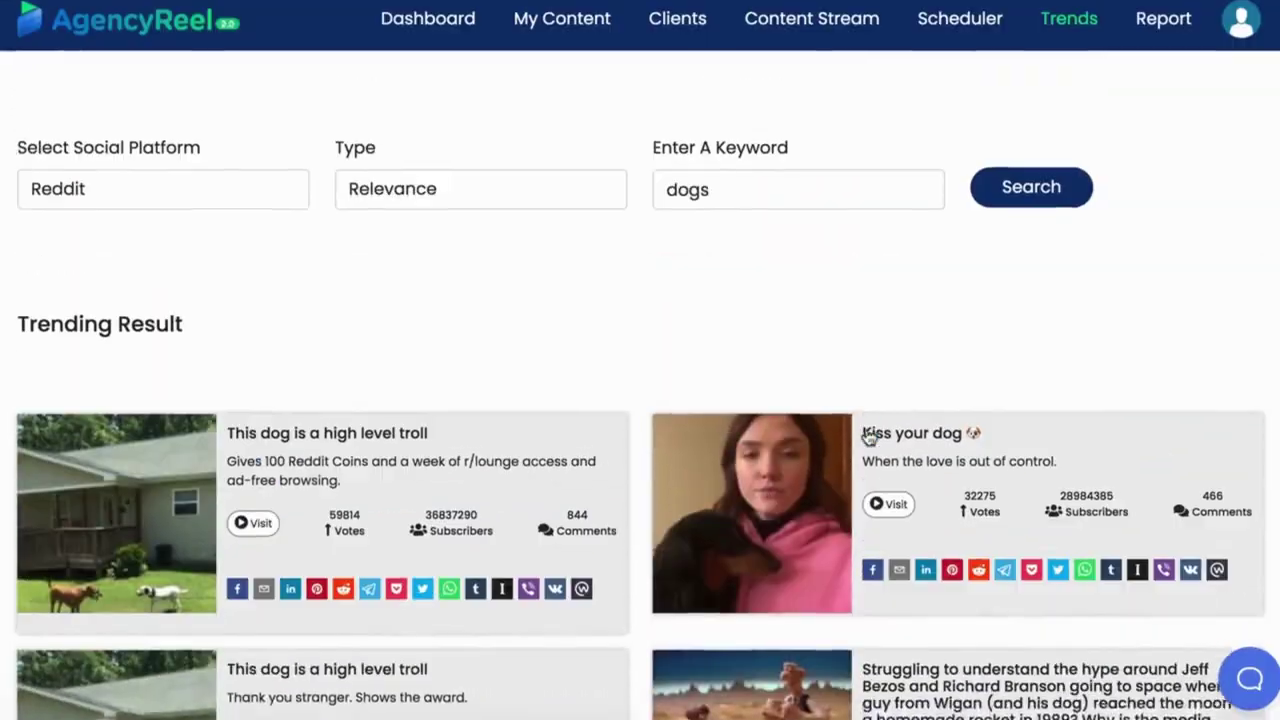
# Switch the trend search to Youtube for dogs, limited to creative common licensed videos.
pyautogui.click(214, 201)
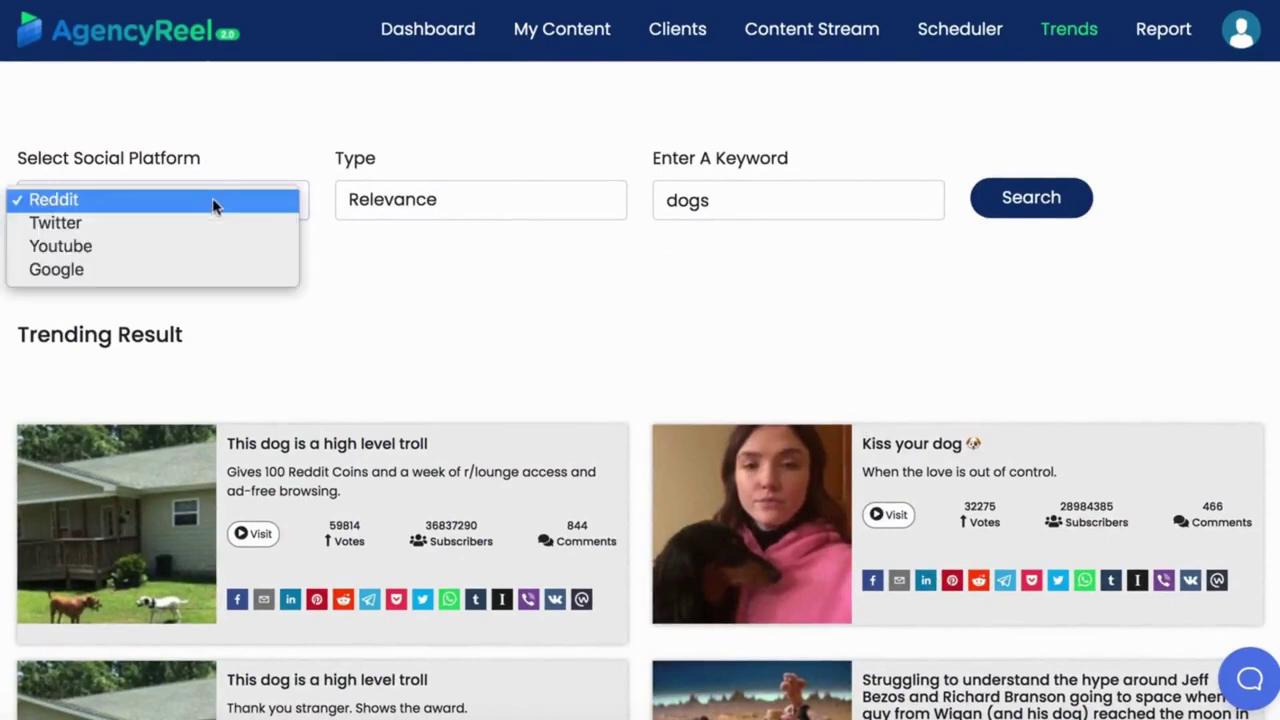
pyautogui.click(191, 243)
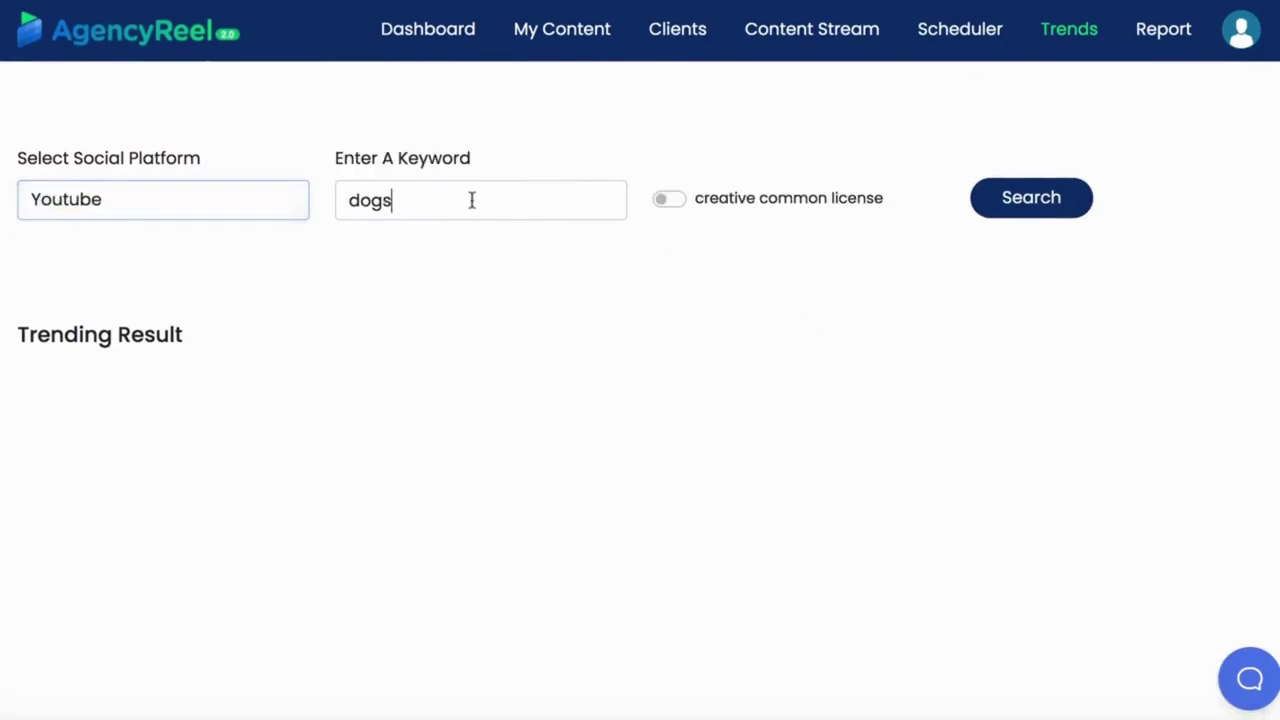
pyautogui.click(1040, 199)
pyautogui.scroll(-1, 986, 280)
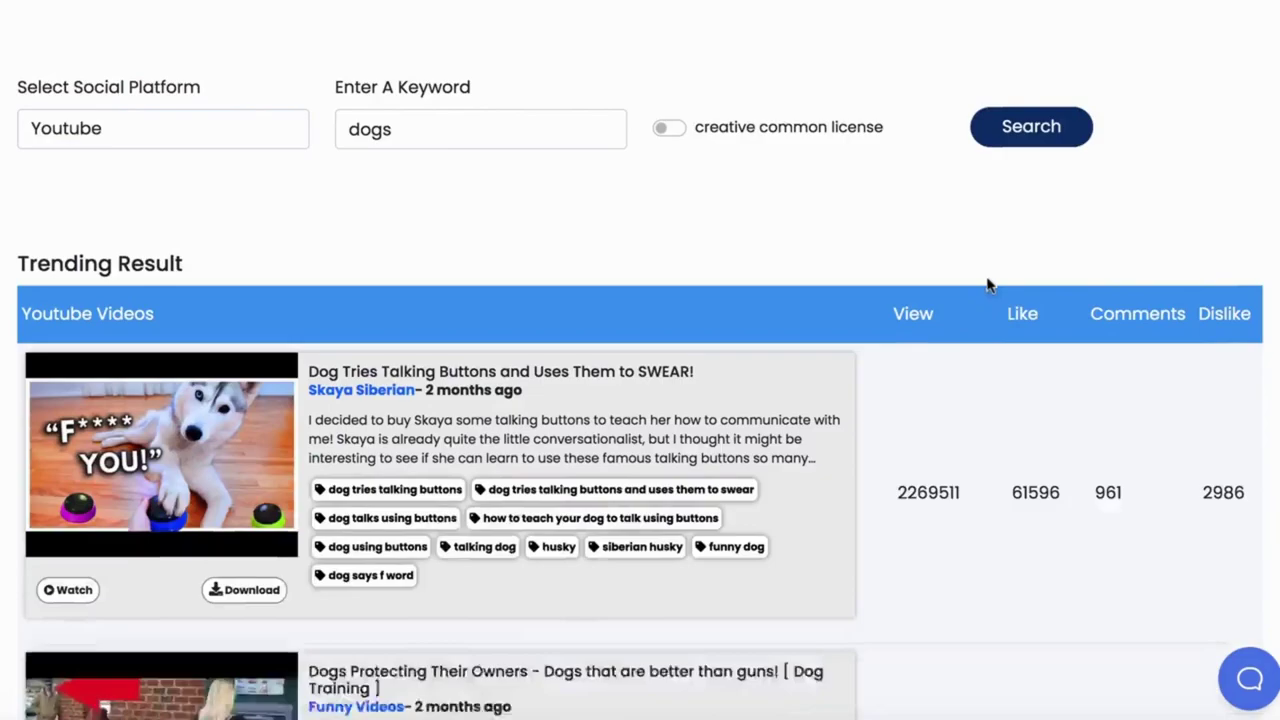
pyautogui.scroll(-15, 986, 285)
pyautogui.scroll(16, 986, 285)
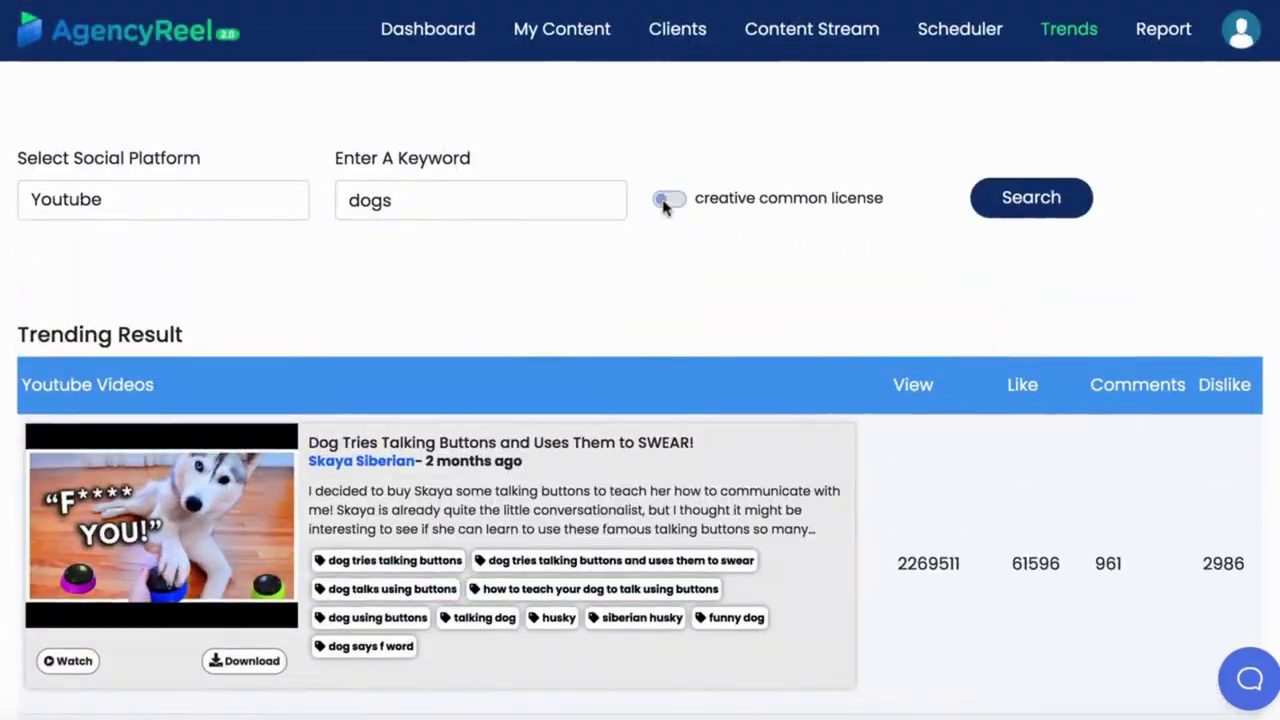
pyautogui.click(667, 198)
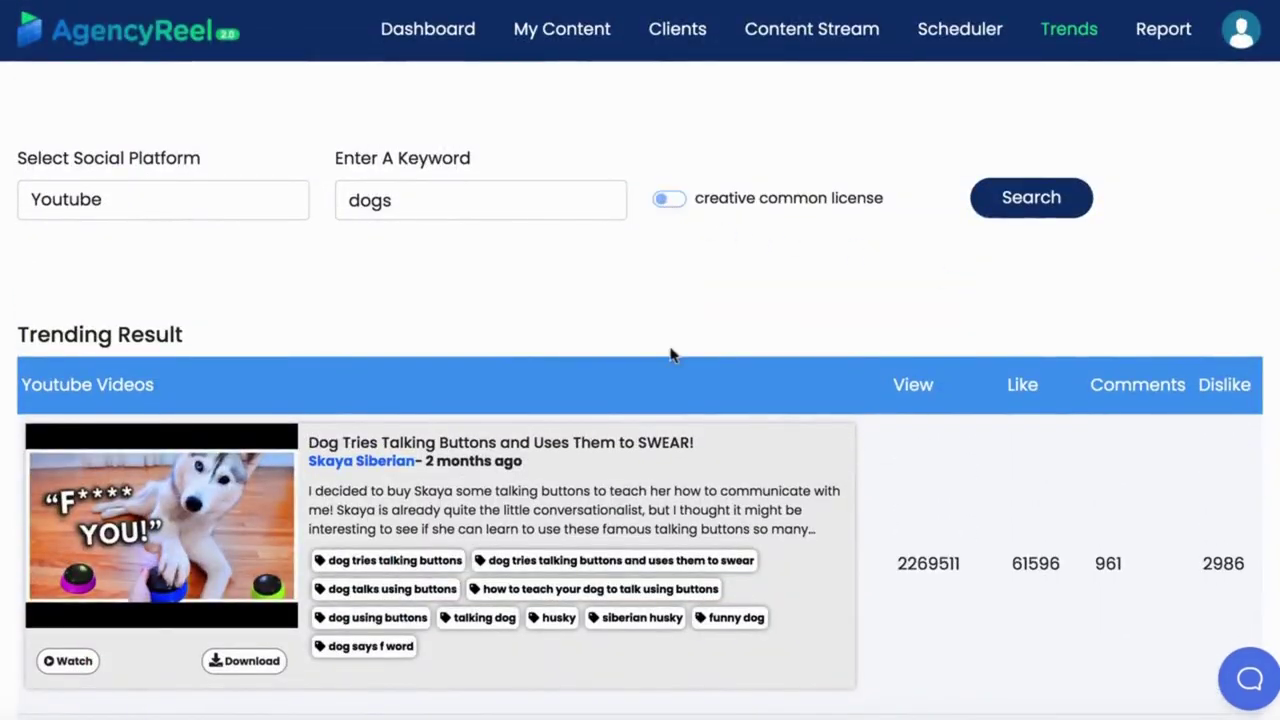
pyautogui.scroll(-4, 670, 354)
pyautogui.scroll(4, 670, 354)
# Load Twitter trending topics for NYC, NY, USA.
pyautogui.click(248, 163)
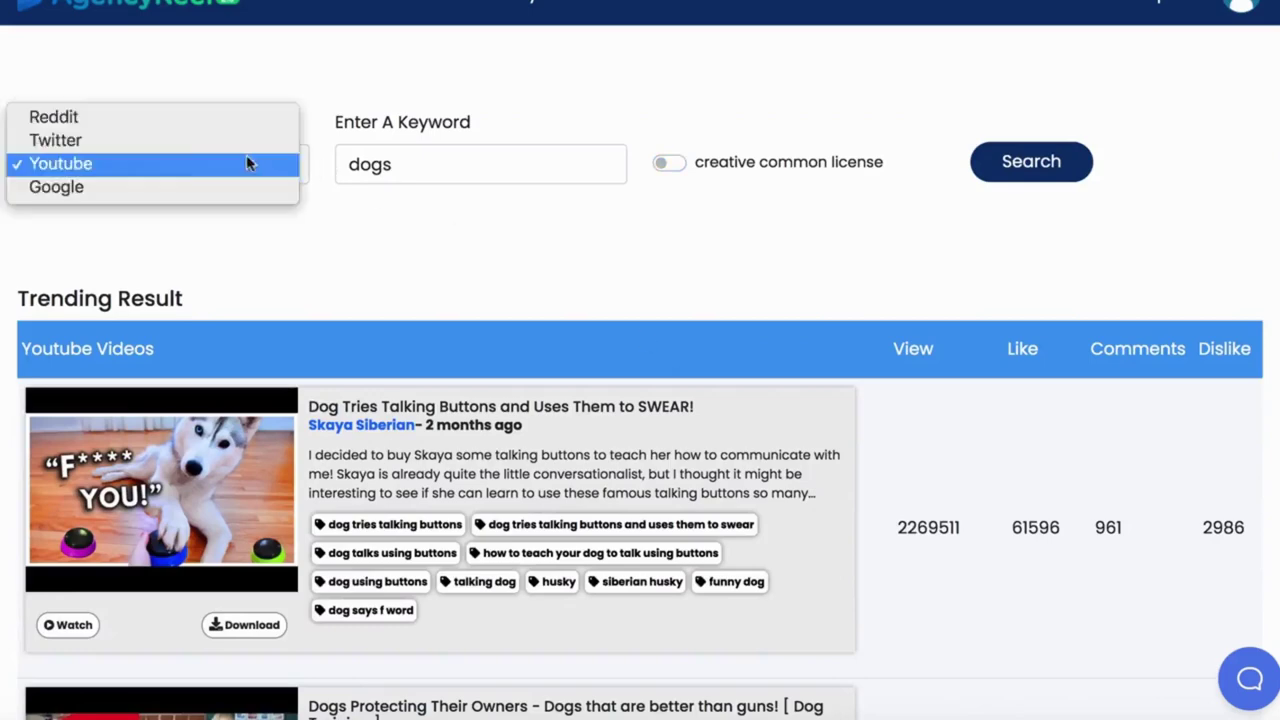
pyautogui.click(56, 140)
pyautogui.click(470, 171)
pyautogui.write('ny')
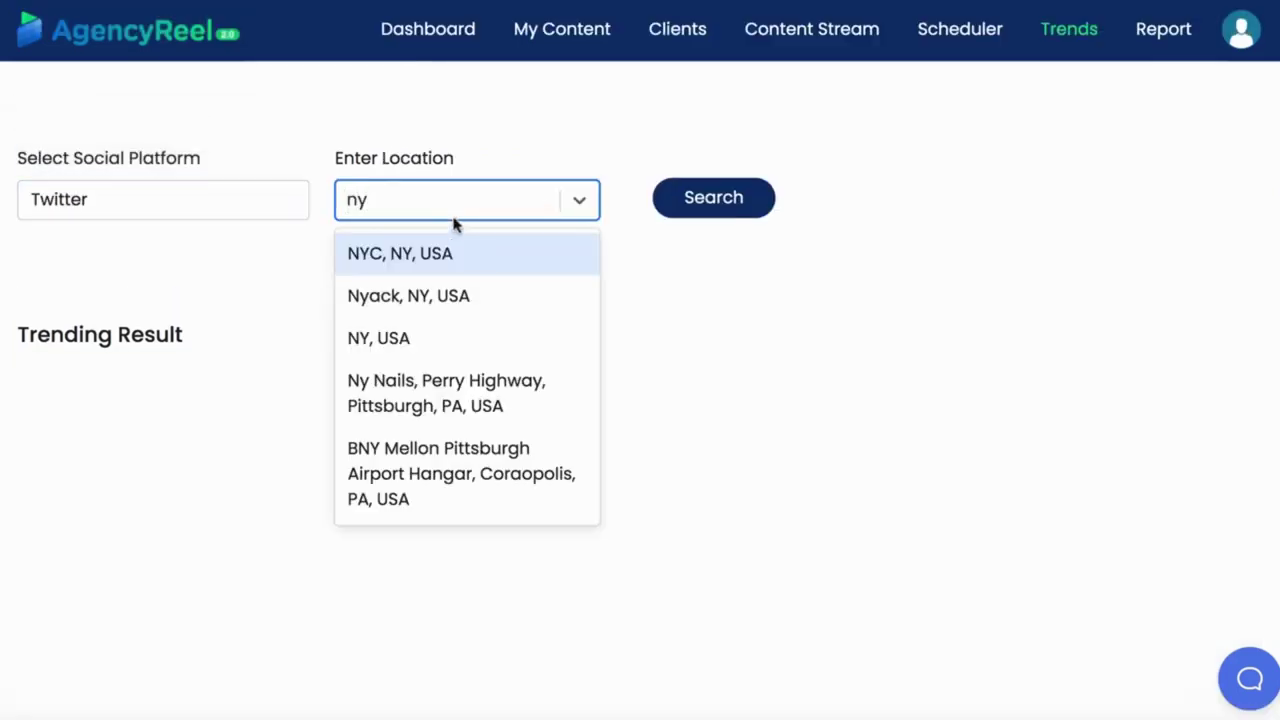
pyautogui.click(454, 248)
pyautogui.click(694, 197)
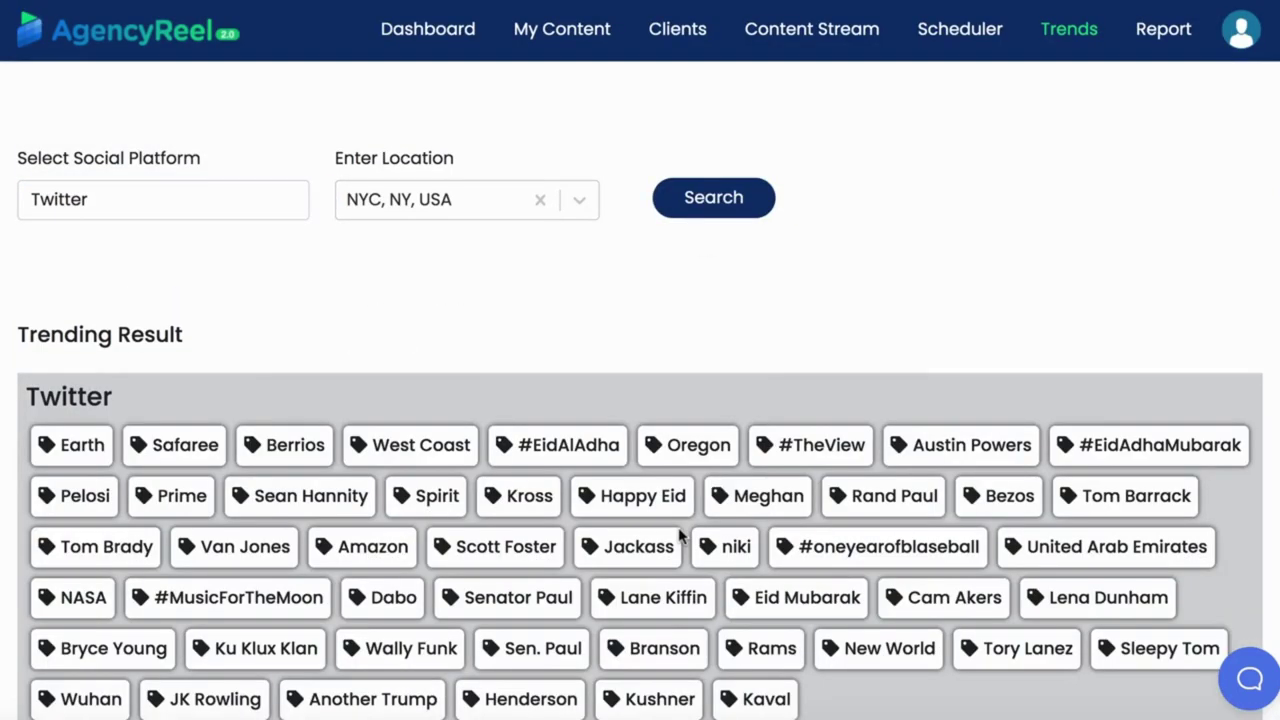
pyautogui.scroll(-2, 688, 489)
pyautogui.scroll(2, 688, 489)
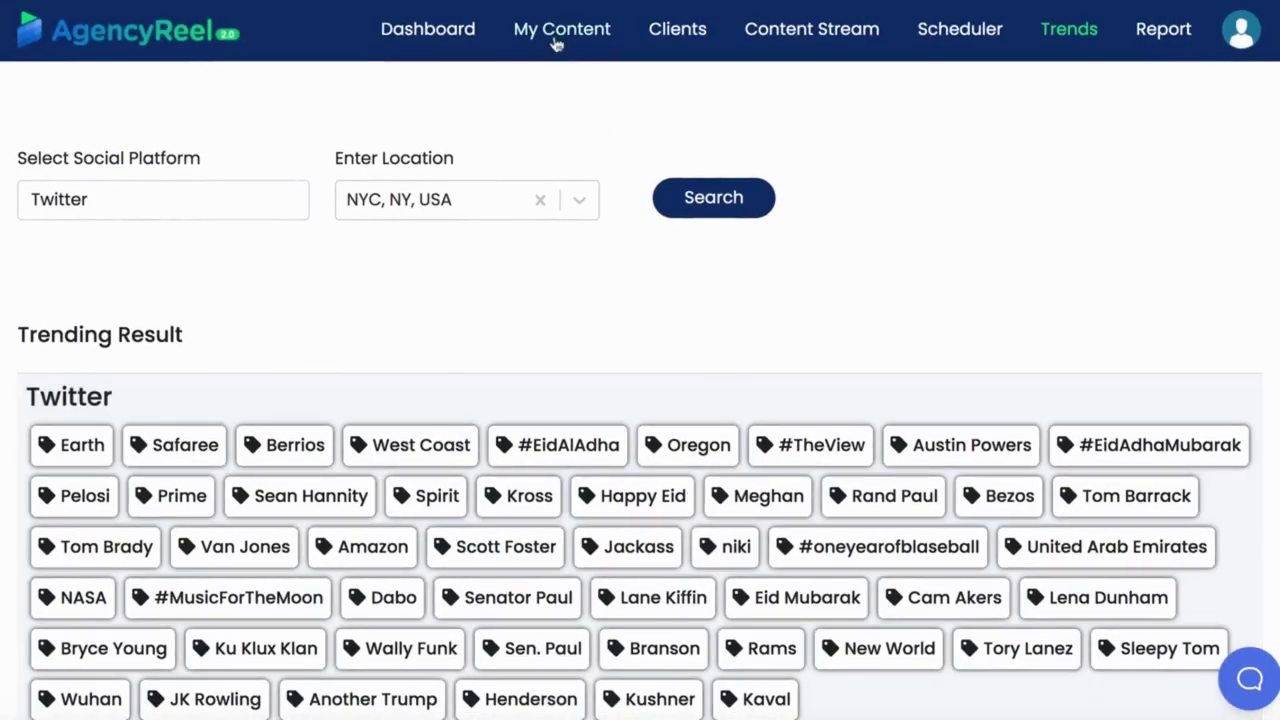
# Start a new video and search the stock media library for 'pets'.
pyautogui.click(557, 40)
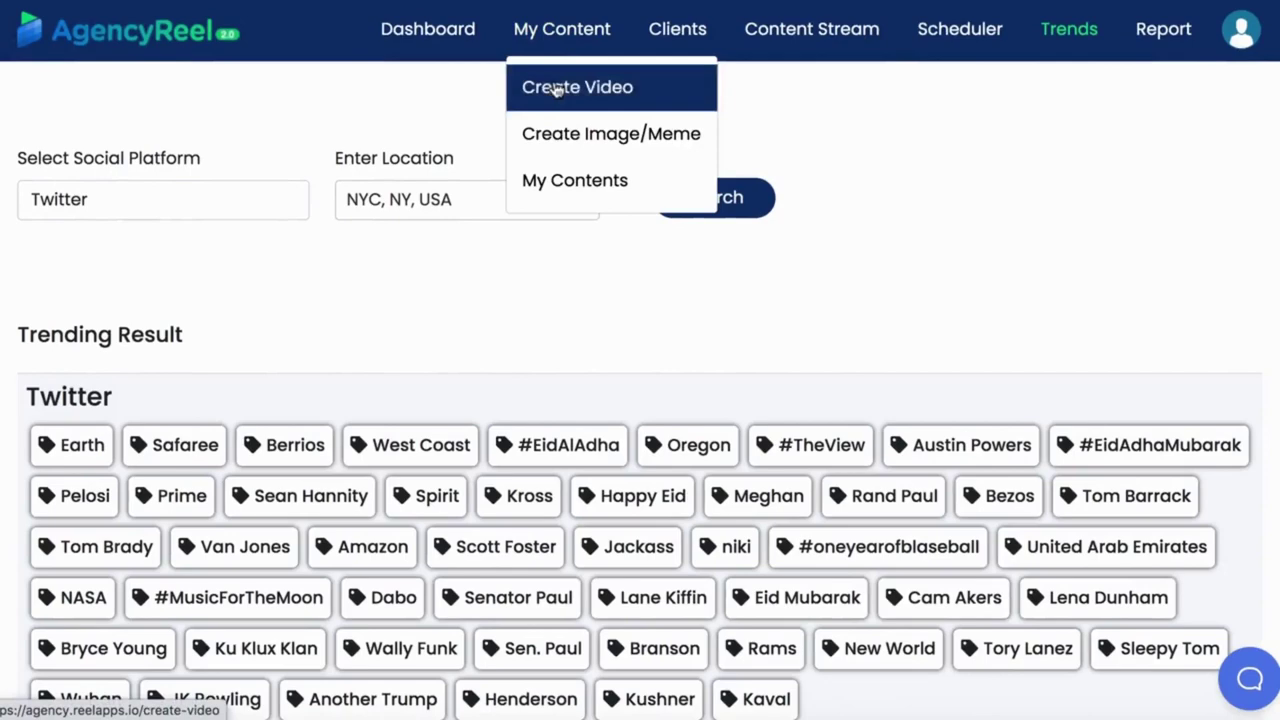
pyautogui.click(560, 88)
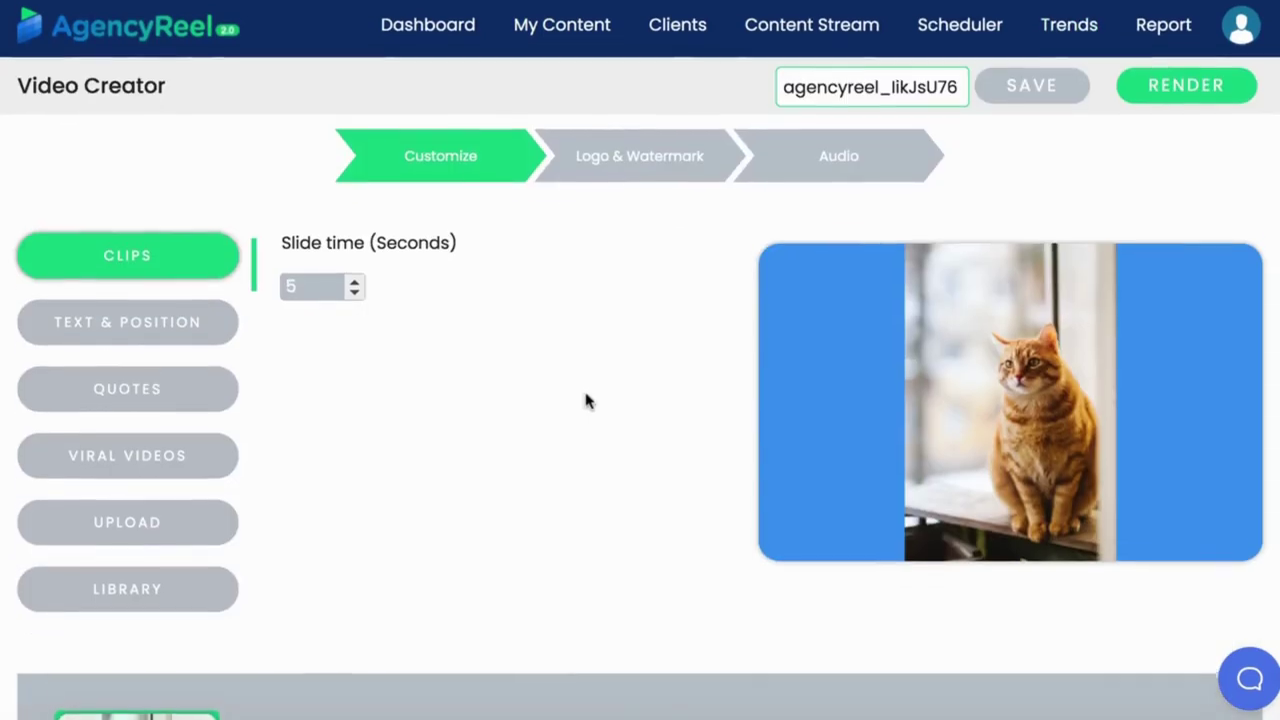
pyautogui.scroll(-3, 585, 400)
pyautogui.click(145, 452)
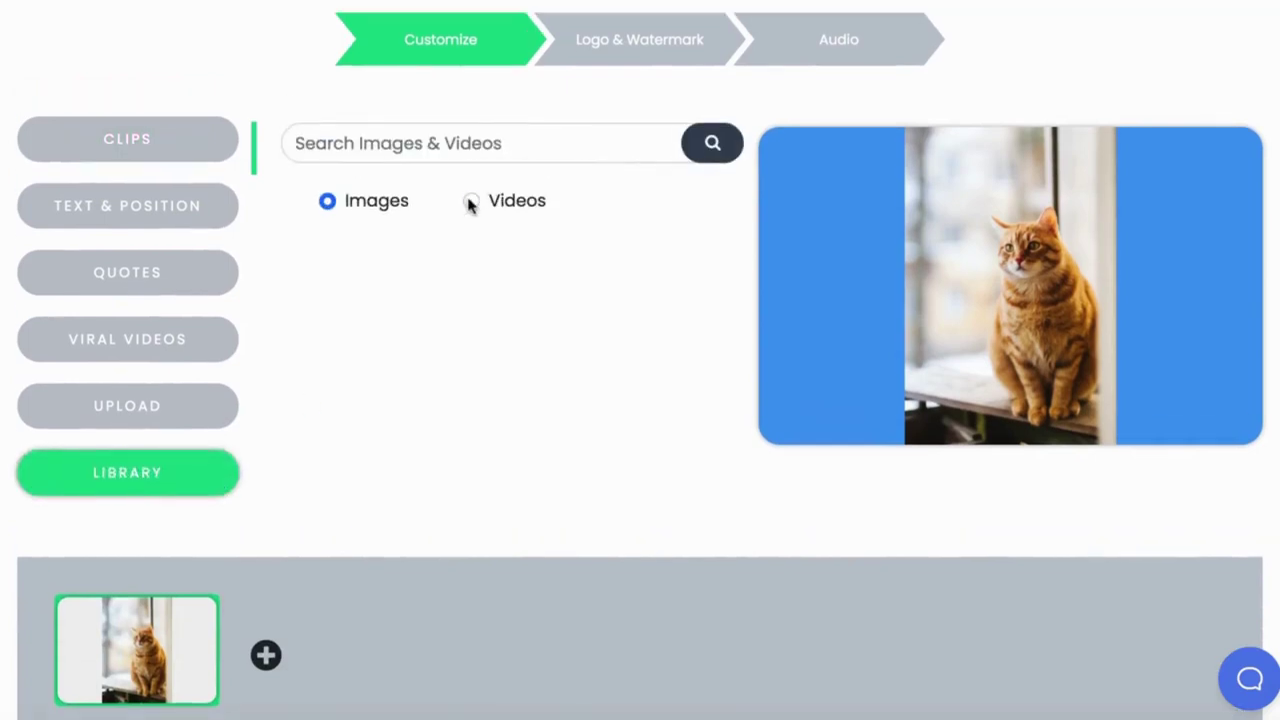
pyautogui.scroll(3, 404, 296)
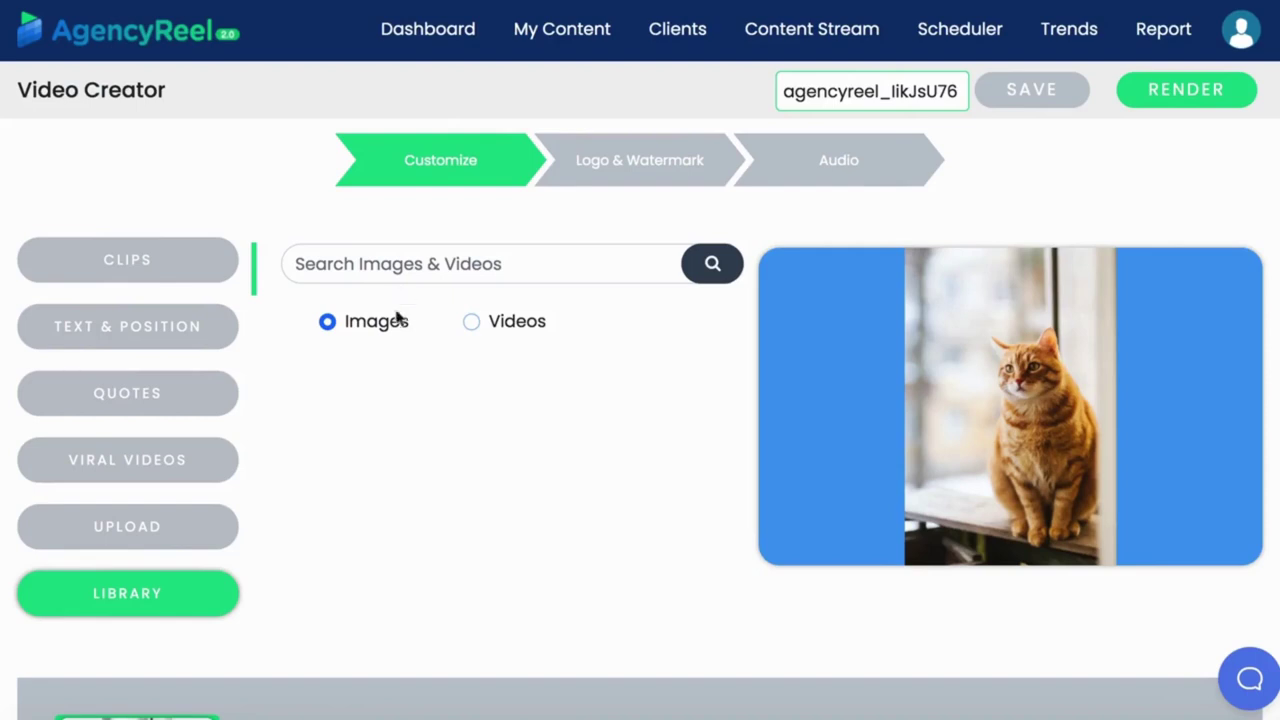
pyautogui.click(420, 266)
pyautogui.write('pets')
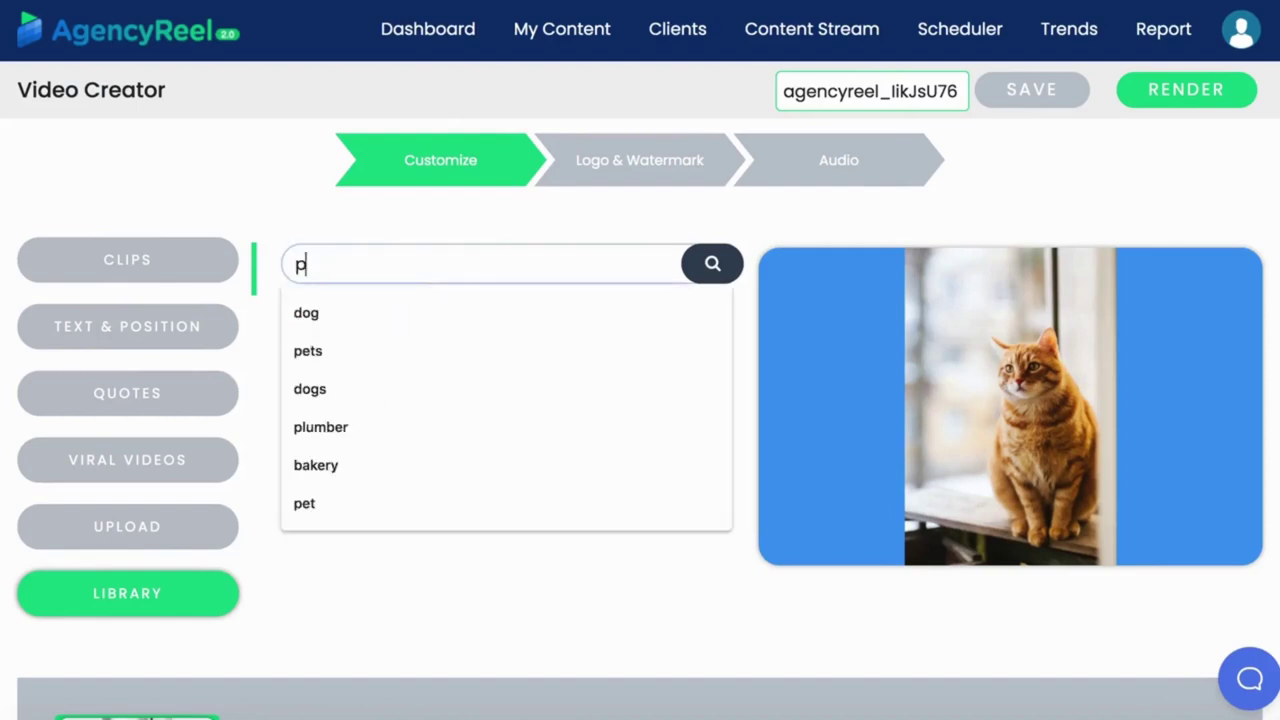
pyautogui.press('Return')
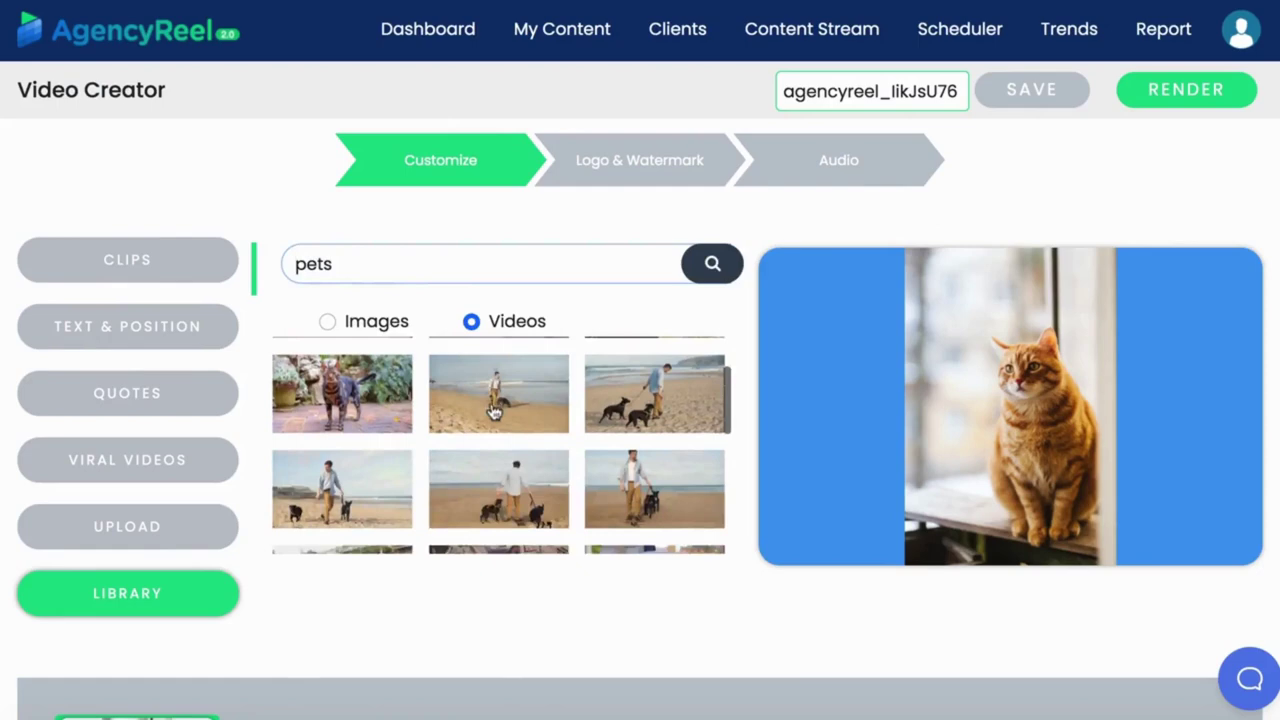
# Put the dachshund puppy clip on slide 1 and the beach dog-walking clip on a new slide 2.
pyautogui.click(348, 380)
pyautogui.scroll(-3, 355, 640)
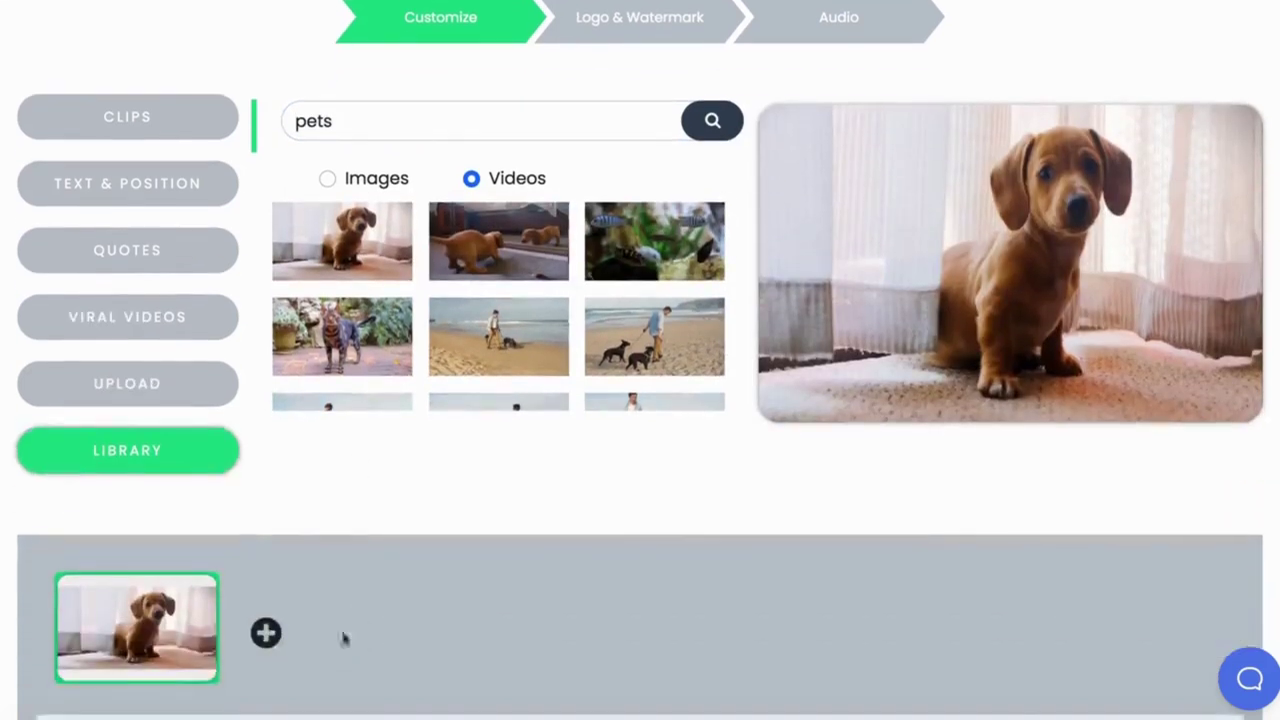
pyautogui.click(266, 631)
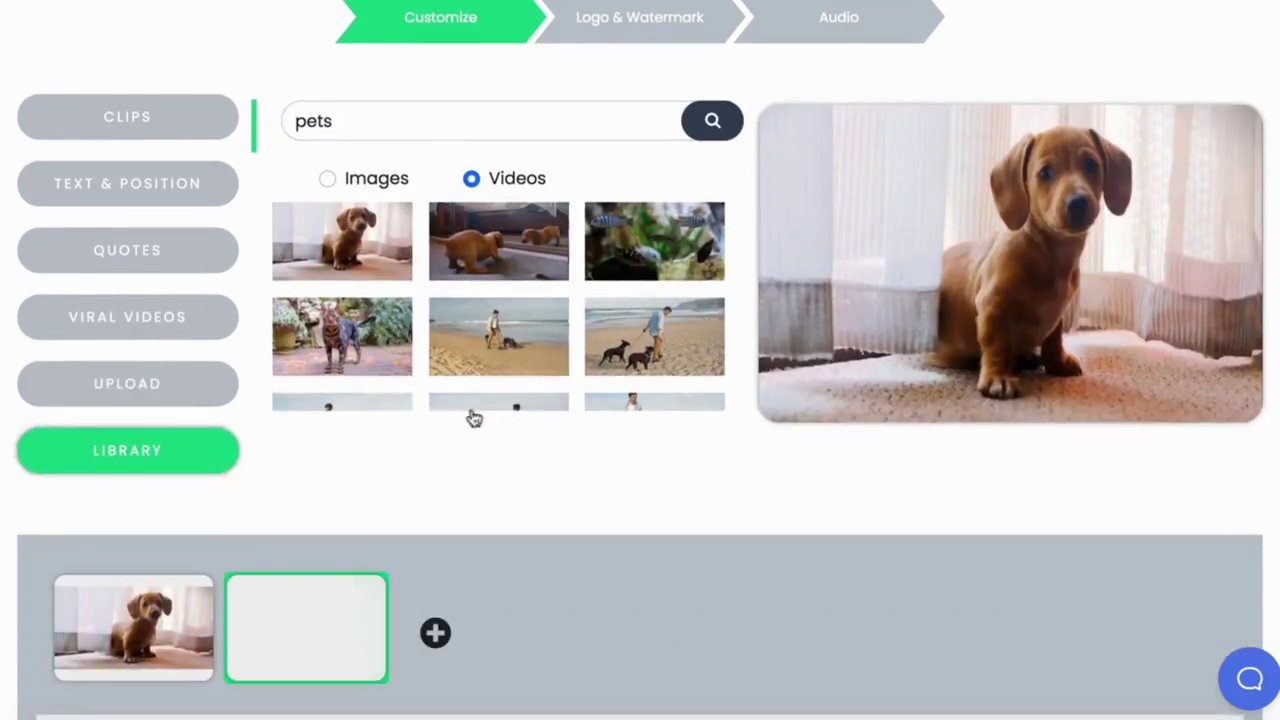
pyautogui.click(495, 336)
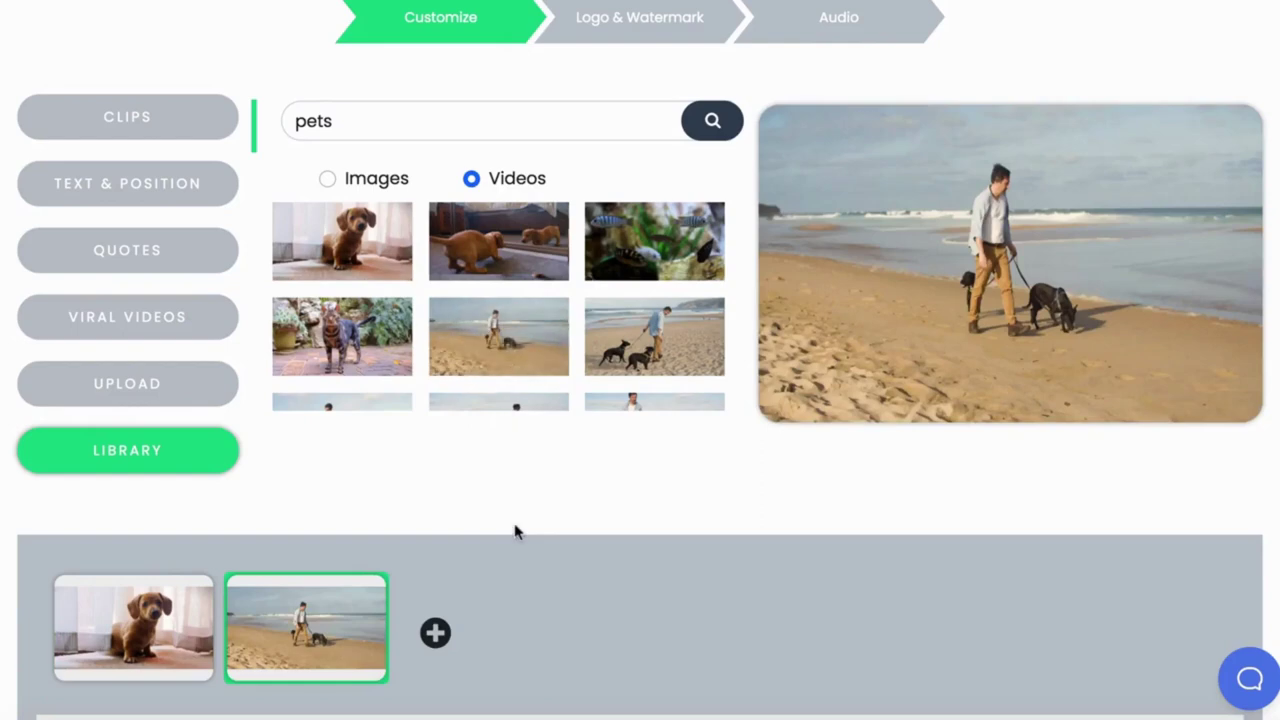
# Search viral videos for 'pets' and scroll through the results.
pyautogui.scroll(-2, 486, 583)
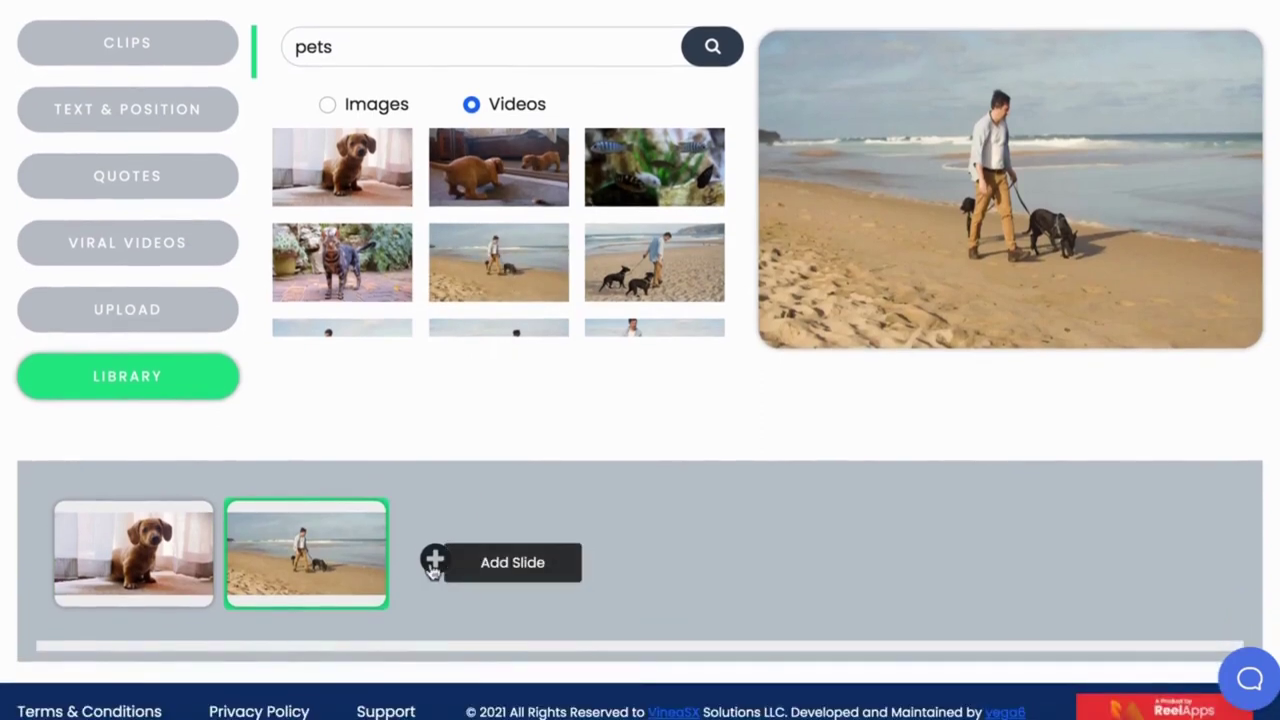
pyautogui.click(157, 243)
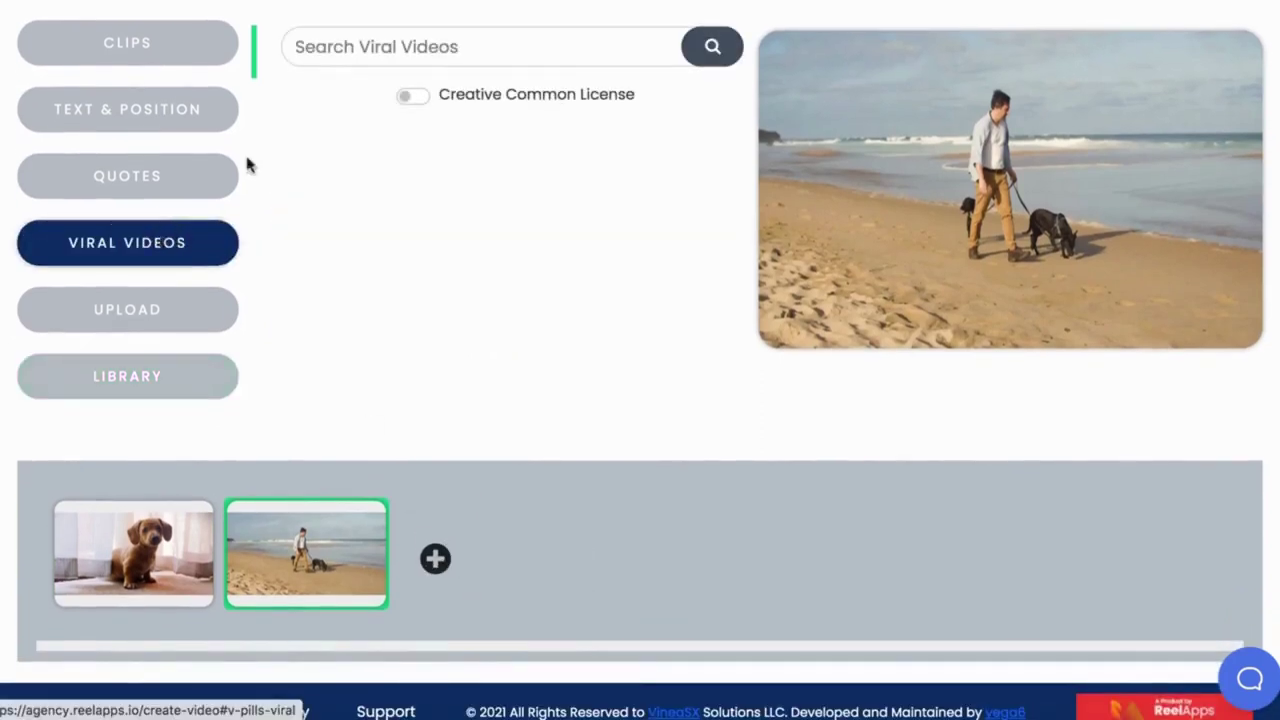
pyautogui.click(348, 50)
pyautogui.write('pets')
pyautogui.press('Return')
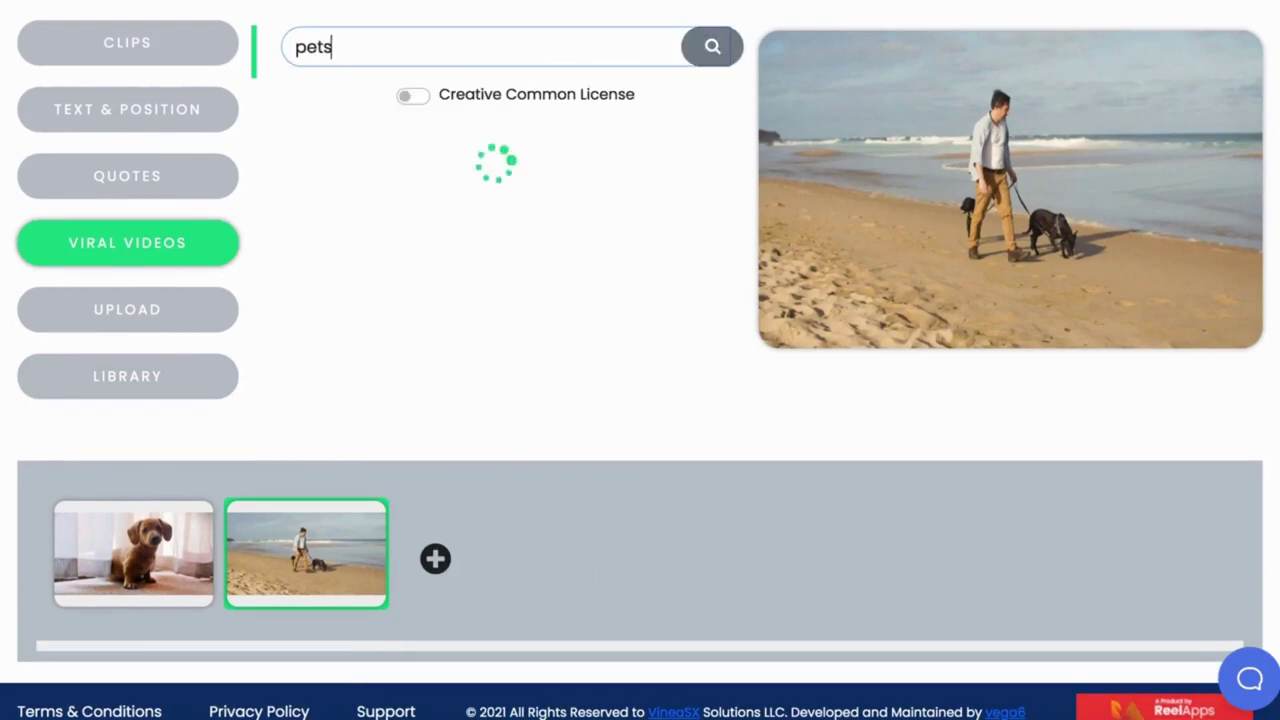
pyautogui.scroll(-5, 510, 282)
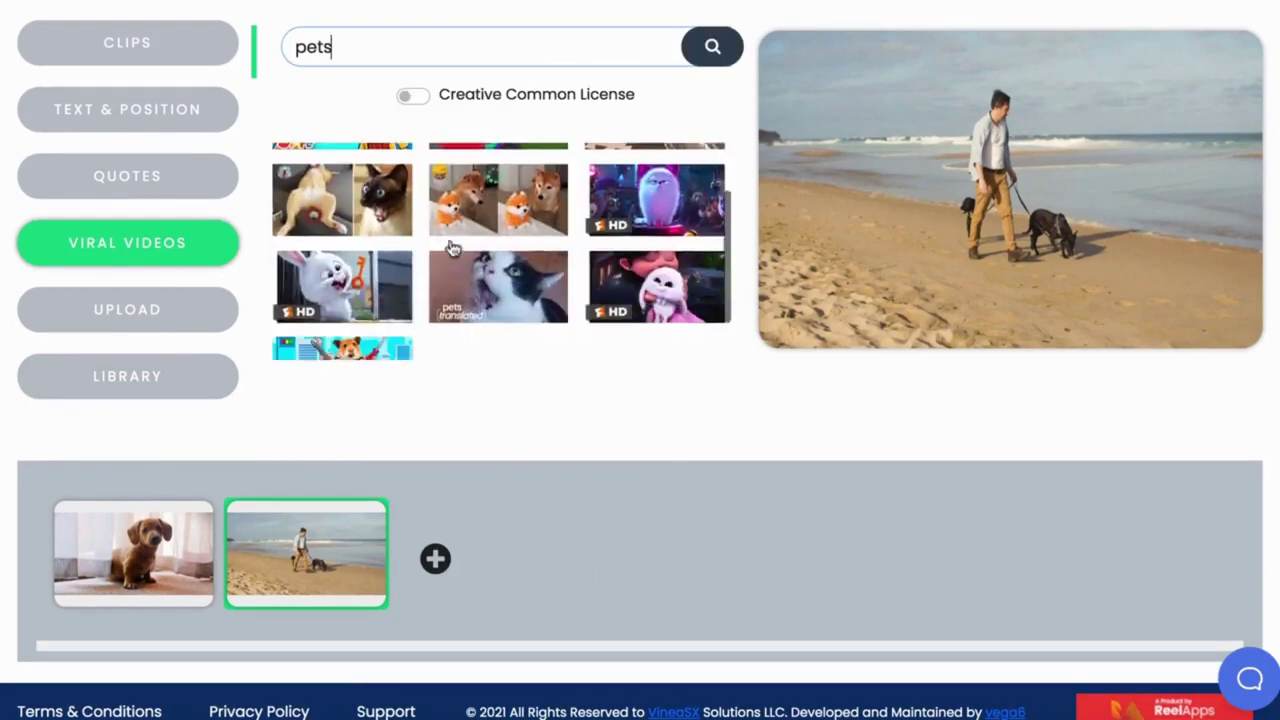
pyautogui.scroll(-3, 600, 212)
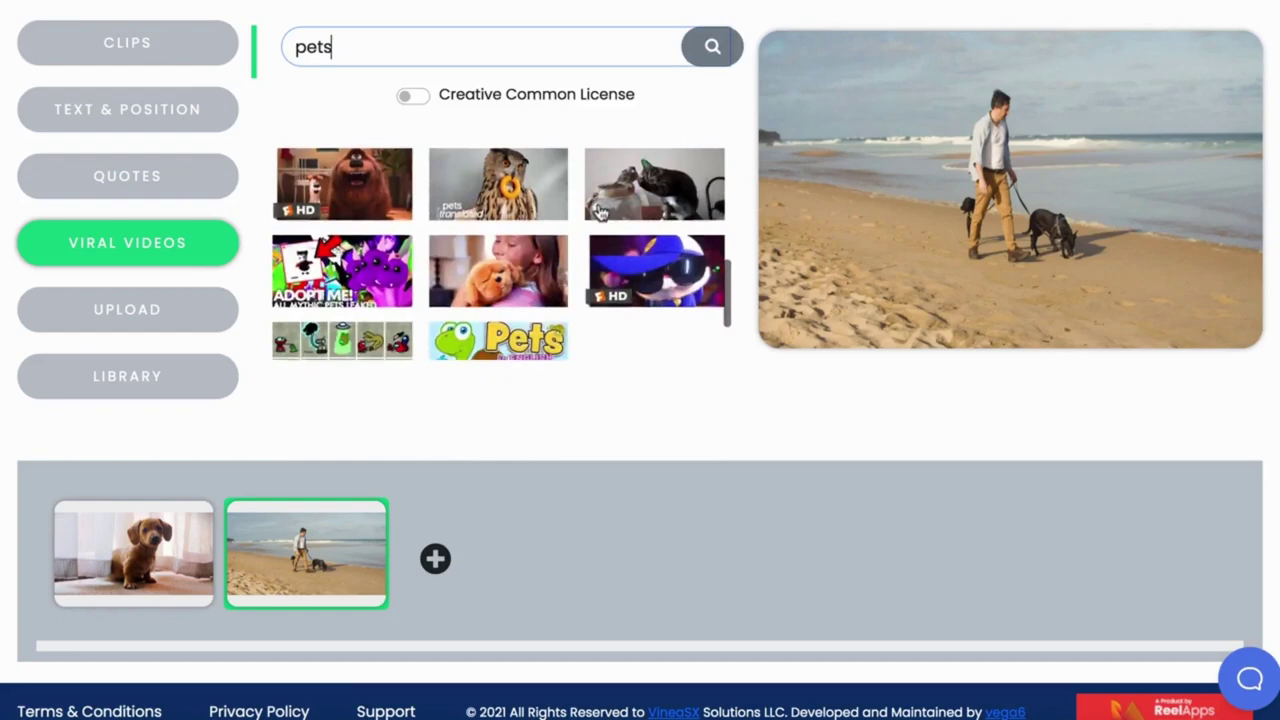
pyautogui.scroll(10, 600, 212)
pyautogui.scroll(-3, 598, 210)
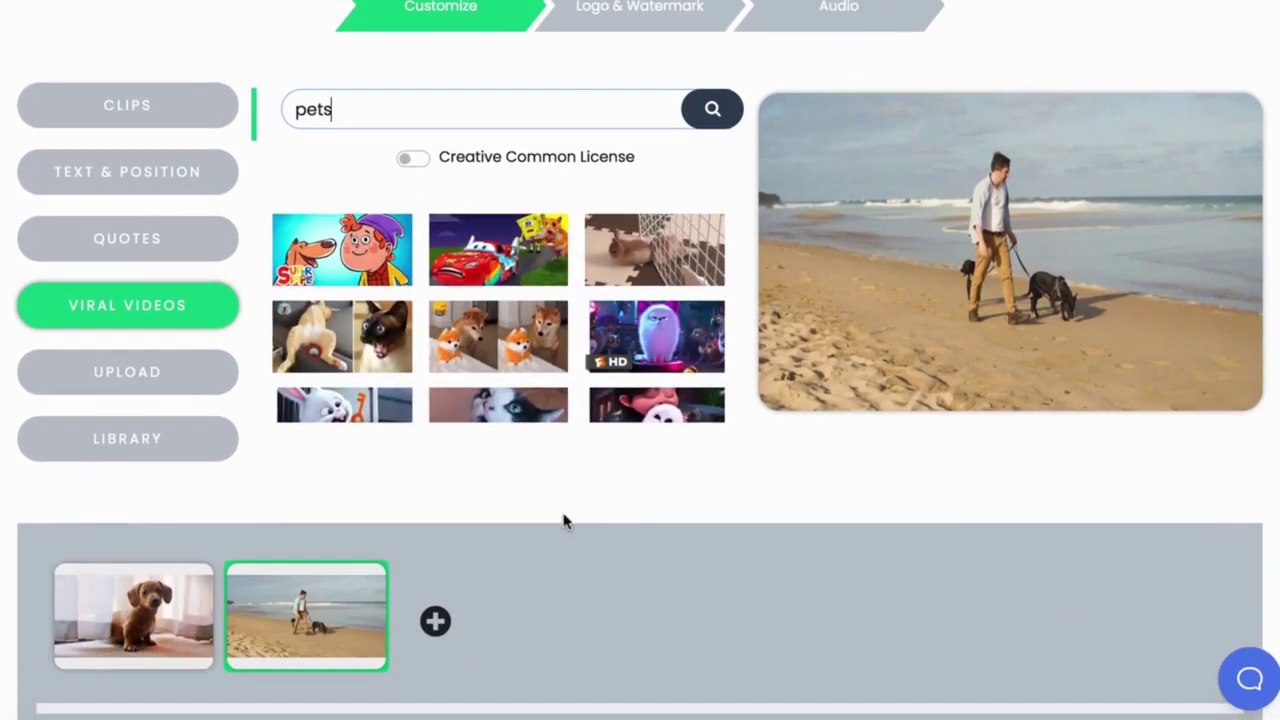
# Caption the beach slide 'Top 5 Dog Viral Videos', centred, with a grey background.
pyautogui.click(212, 174)
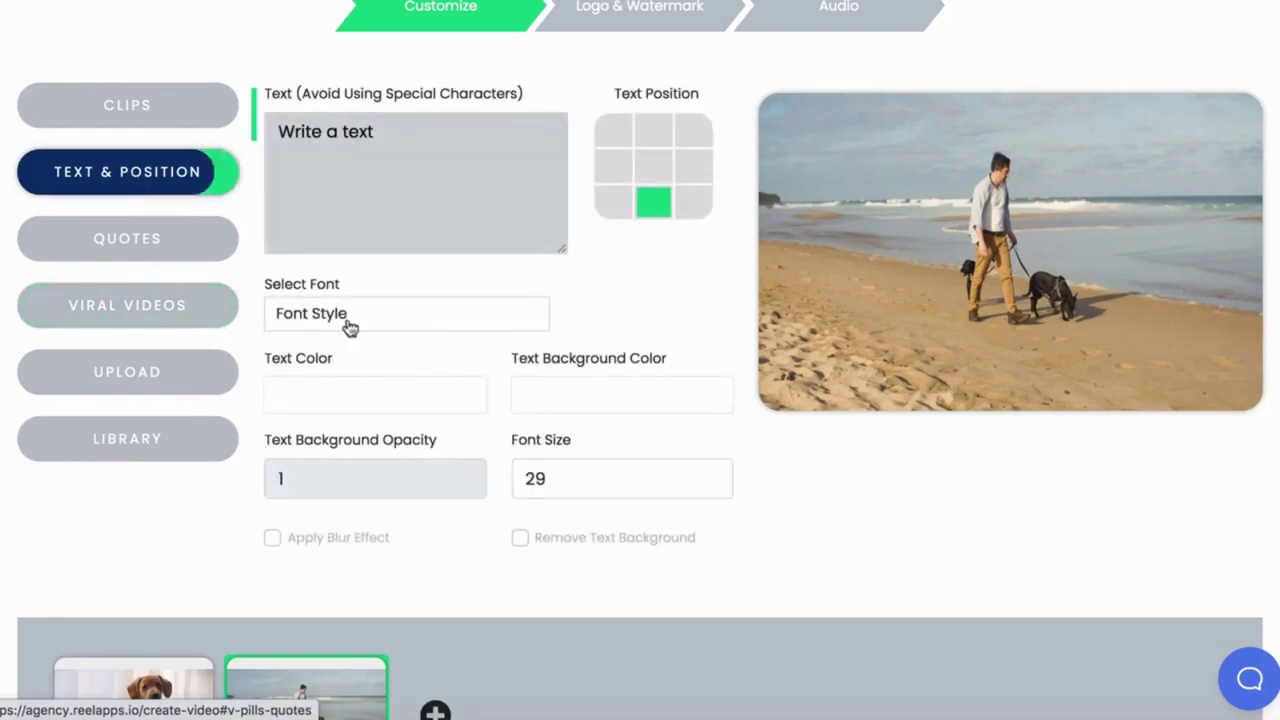
pyautogui.scroll(-1, 350, 327)
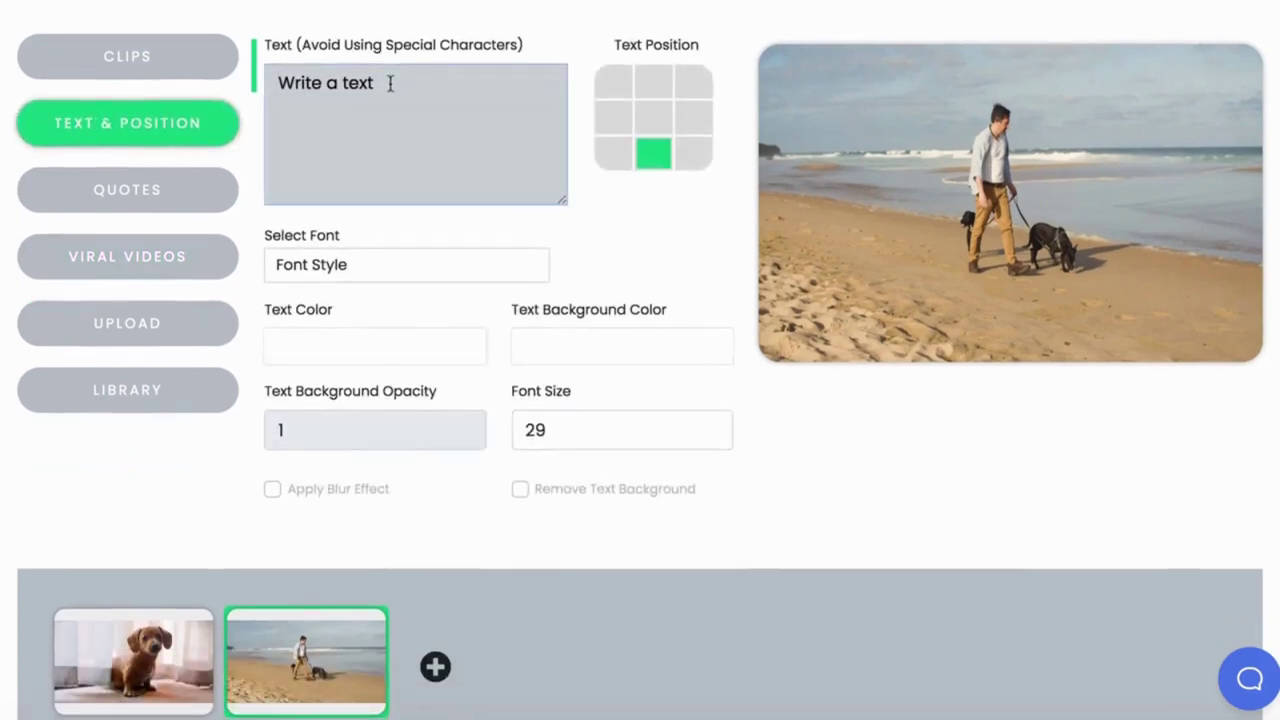
pyautogui.write('Top 5 ')
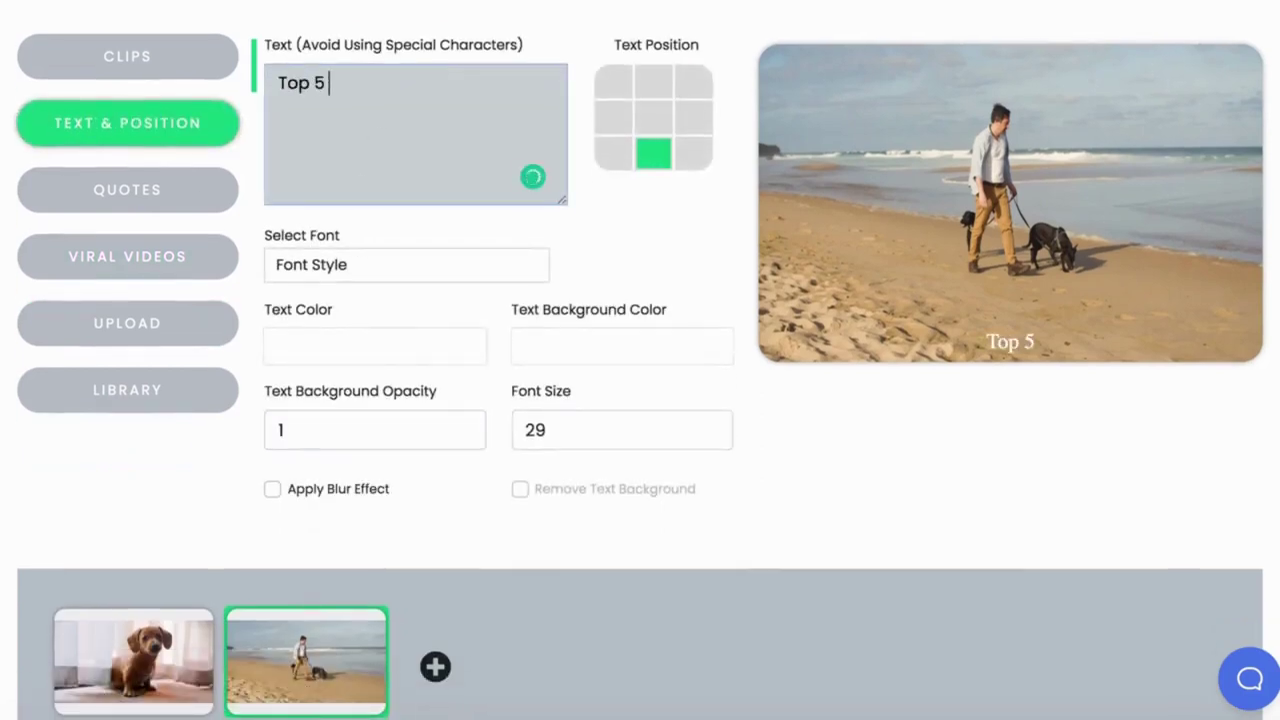
pyautogui.write('Dog Viral Videos')
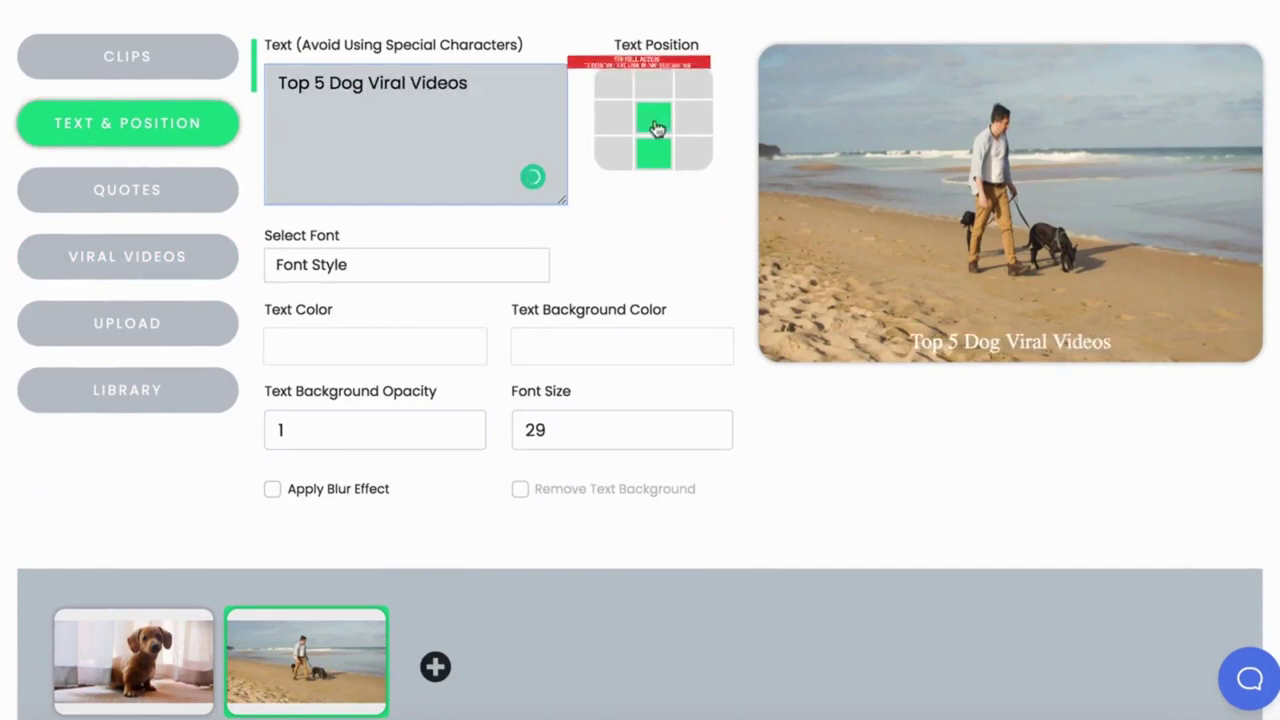
pyautogui.click(655, 127)
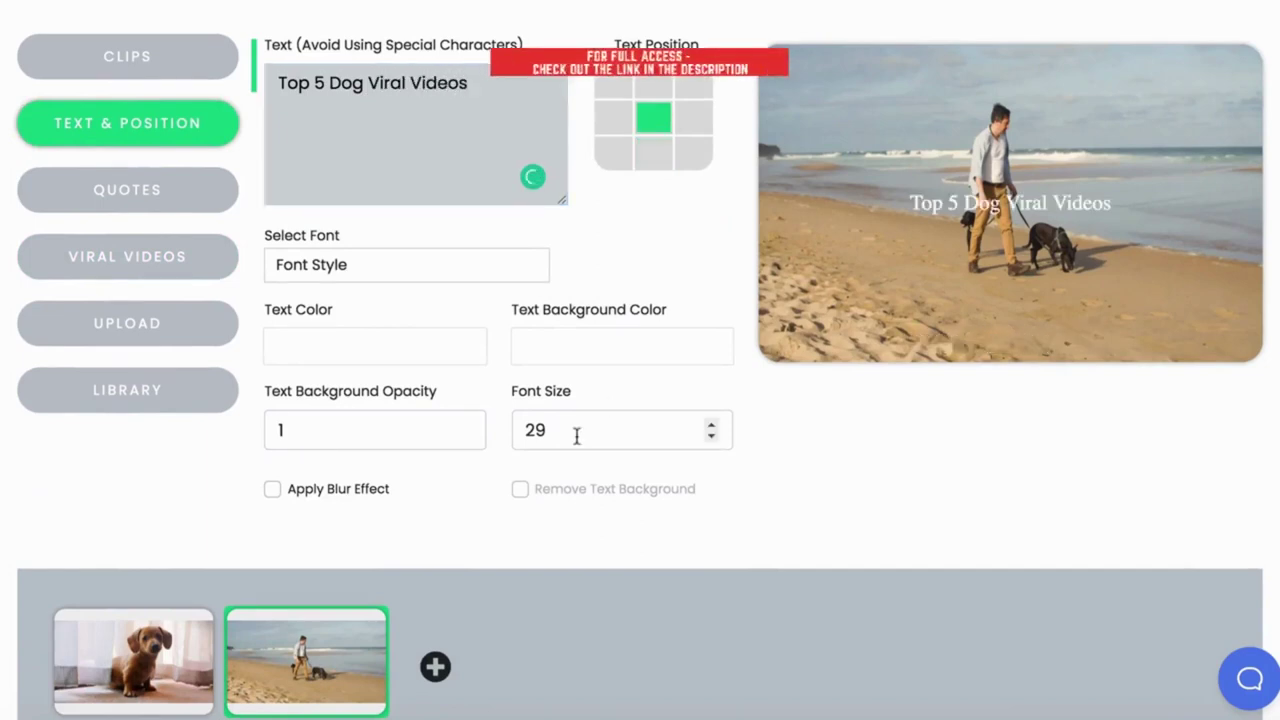
pyautogui.click(593, 338)
pyautogui.moveTo(545, 462); pyautogui.dragTo(523, 486)
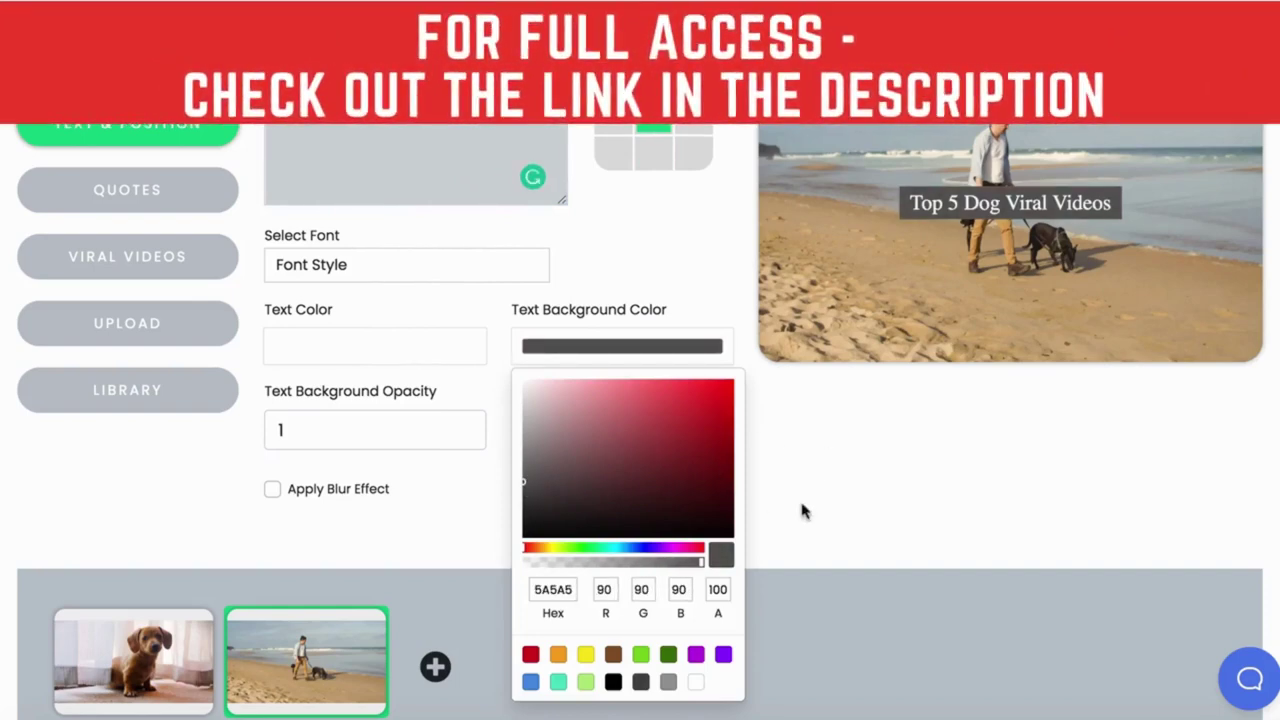
# Browse the ready-made quotes list and its keyword search suggestions.
pyautogui.click(146, 198)
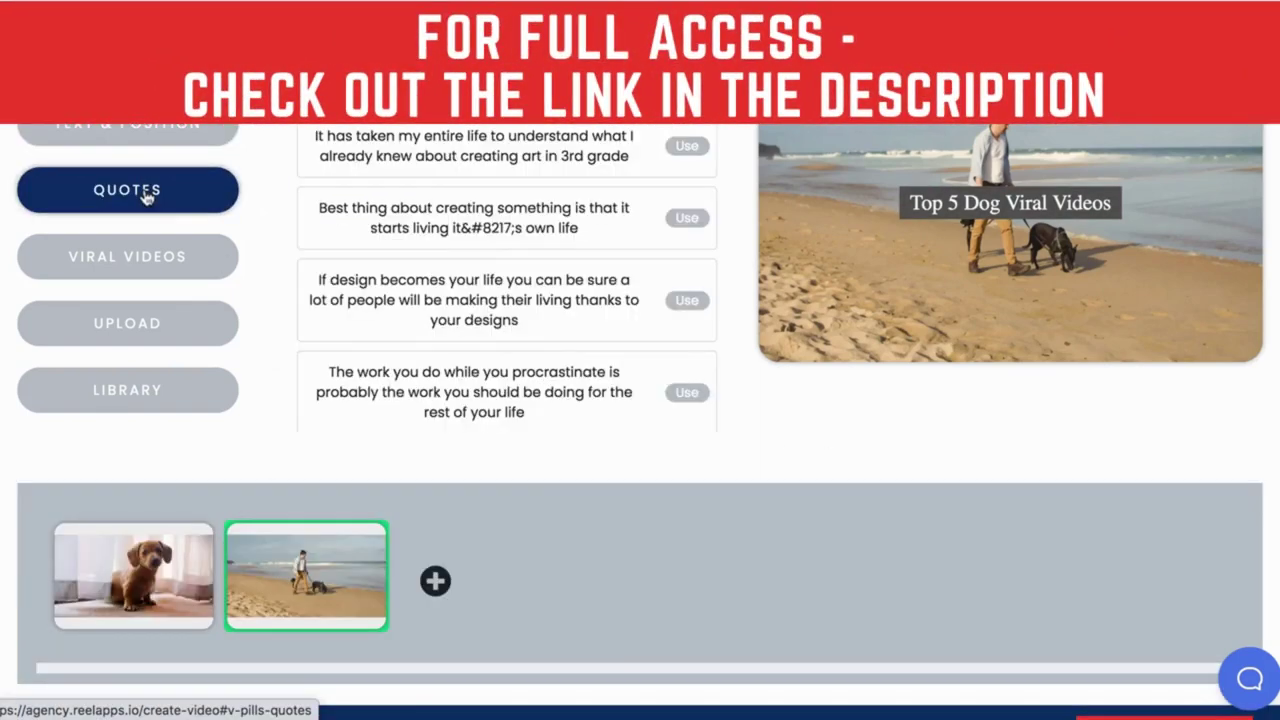
pyautogui.scroll(-7, 519, 302)
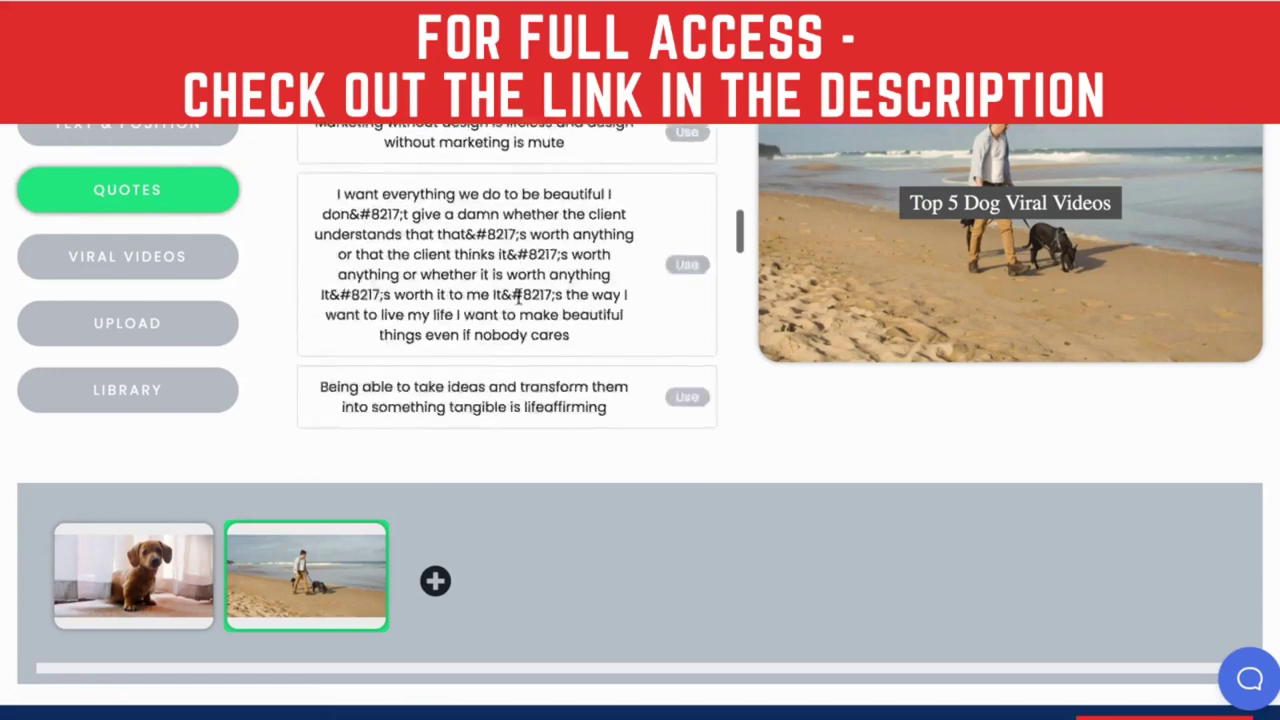
pyautogui.scroll(-2, 519, 302)
pyautogui.click(421, 70)
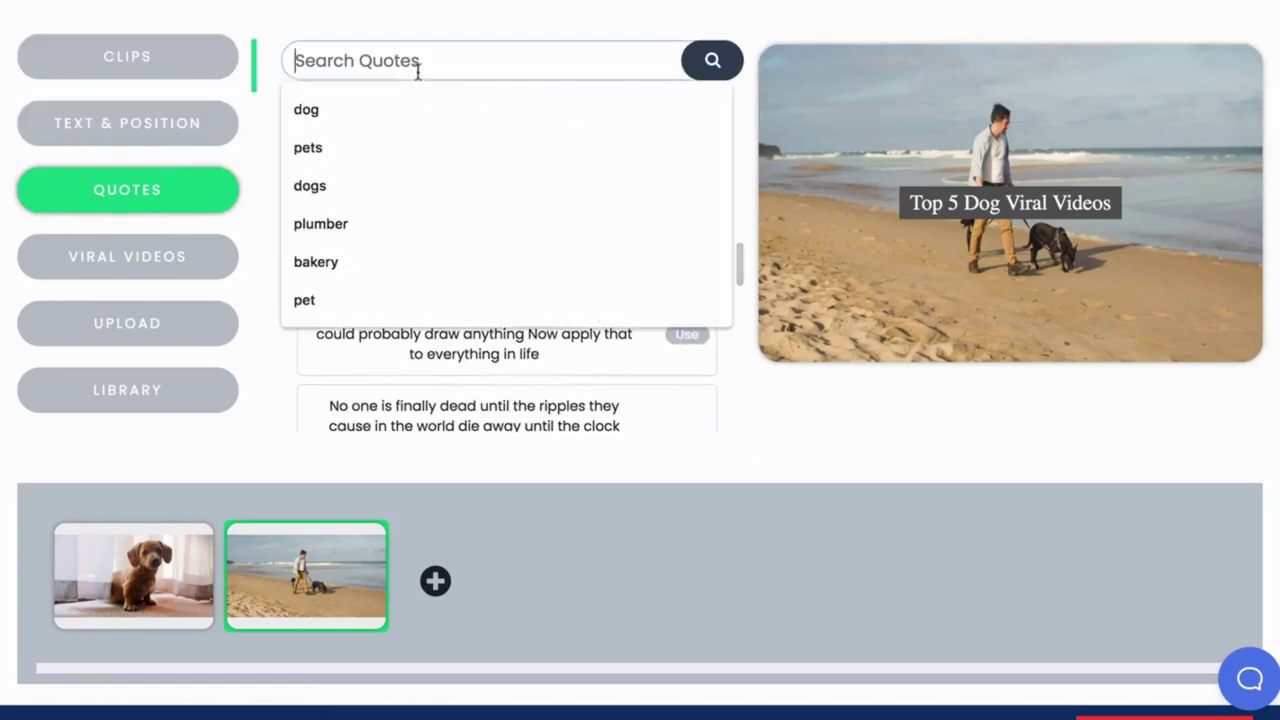
pyautogui.press('Down')
pyautogui.press('Down')
pyautogui.press('Down')
pyautogui.press('Down')
pyautogui.press('Escape')
pyautogui.scroll(2, 856, 445)
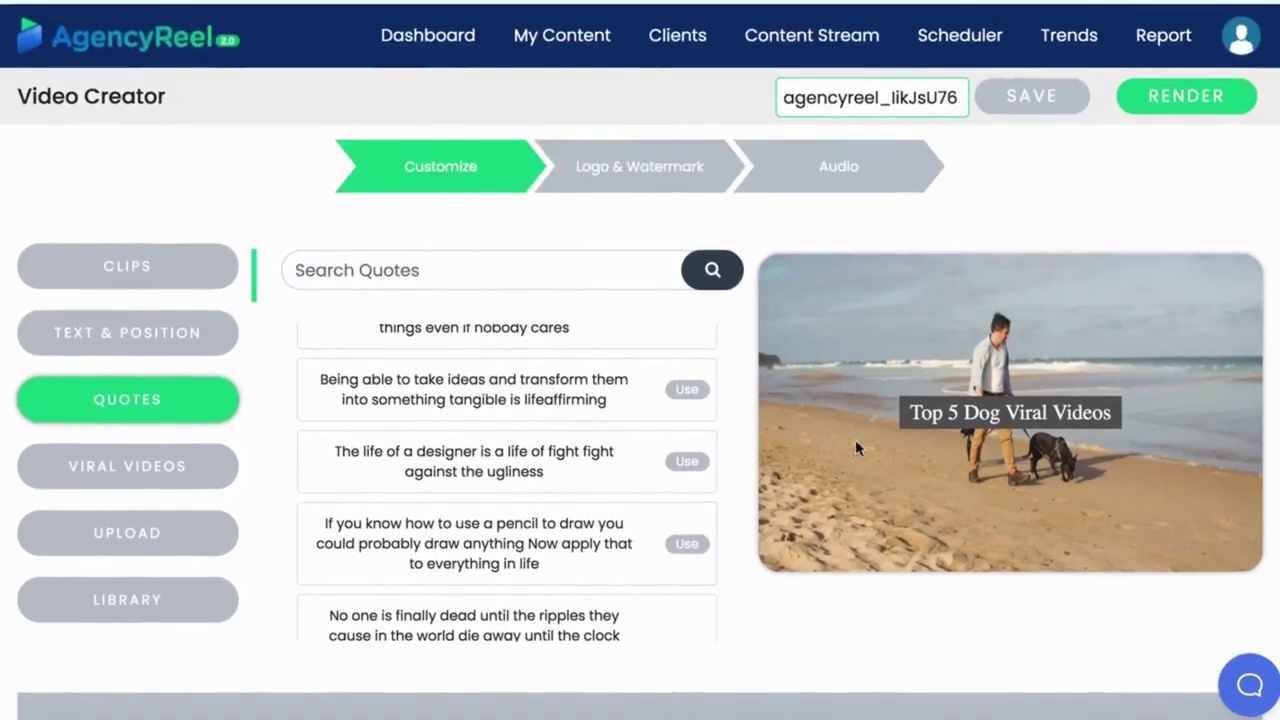
# Bring up slide 2's text-to-speech narration box, set to English, US with the Joey (male) voice.
pyautogui.click(648, 163)
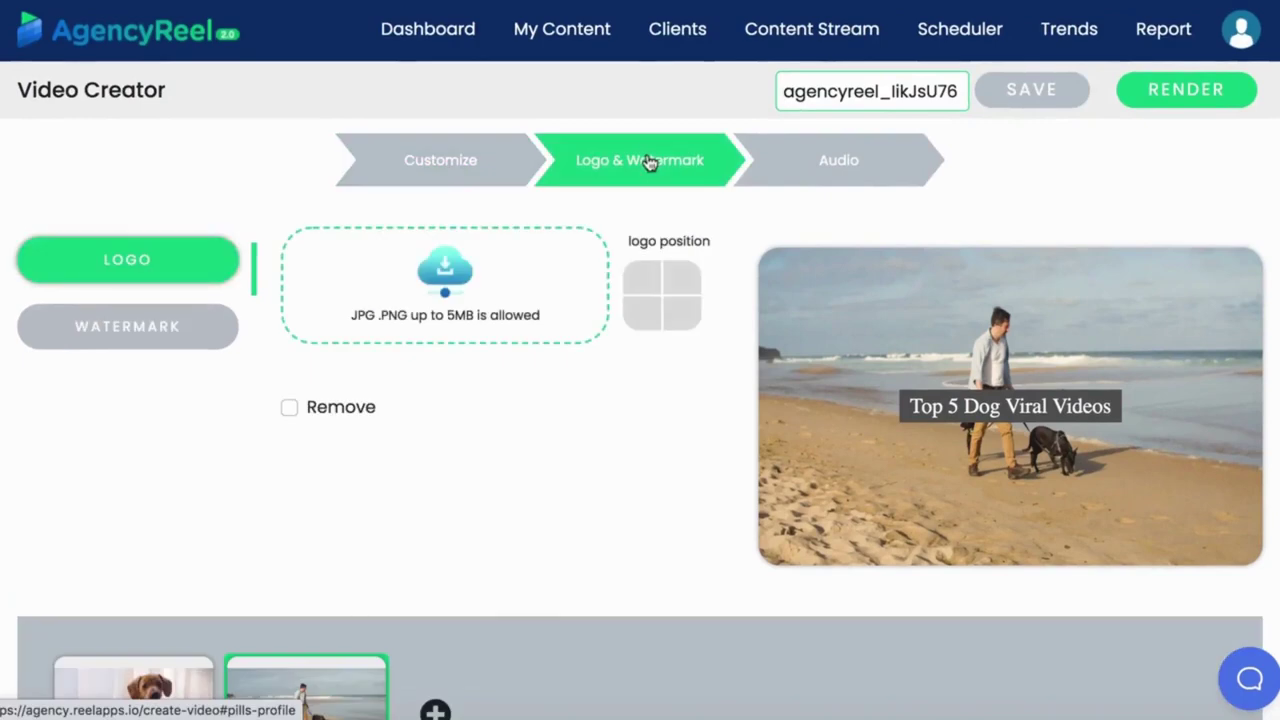
pyautogui.click(825, 172)
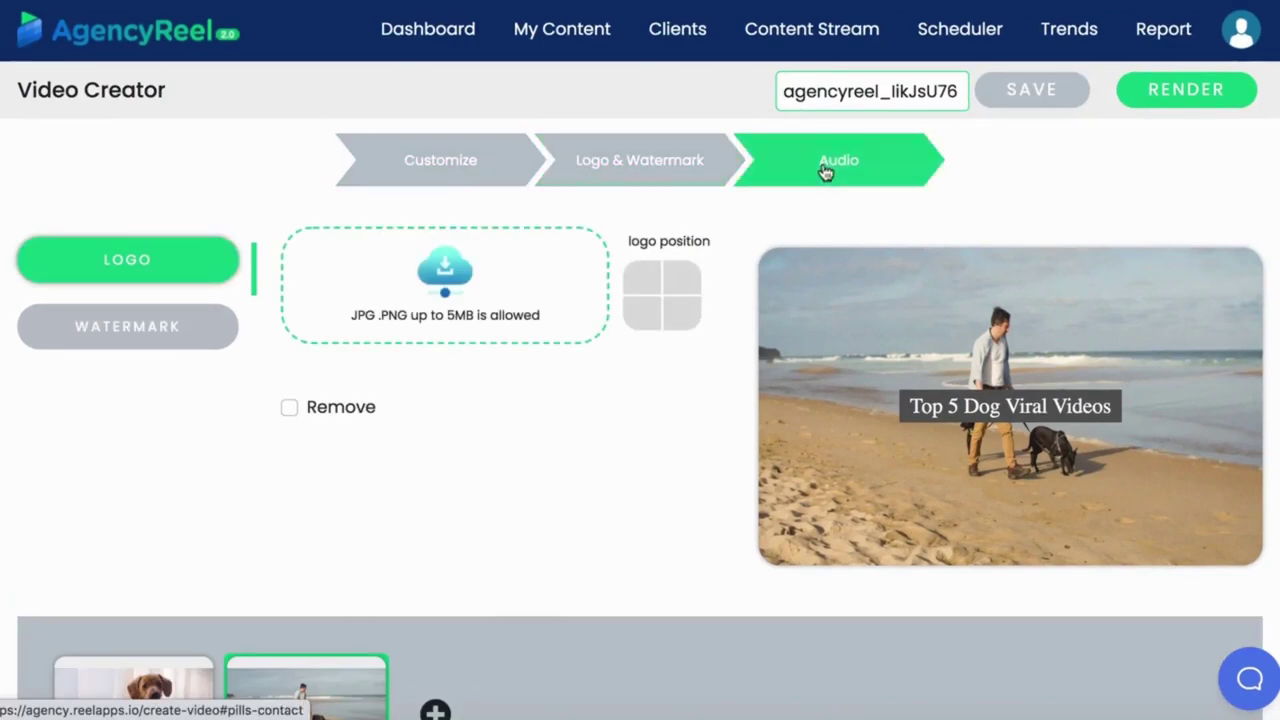
pyautogui.click(75, 338)
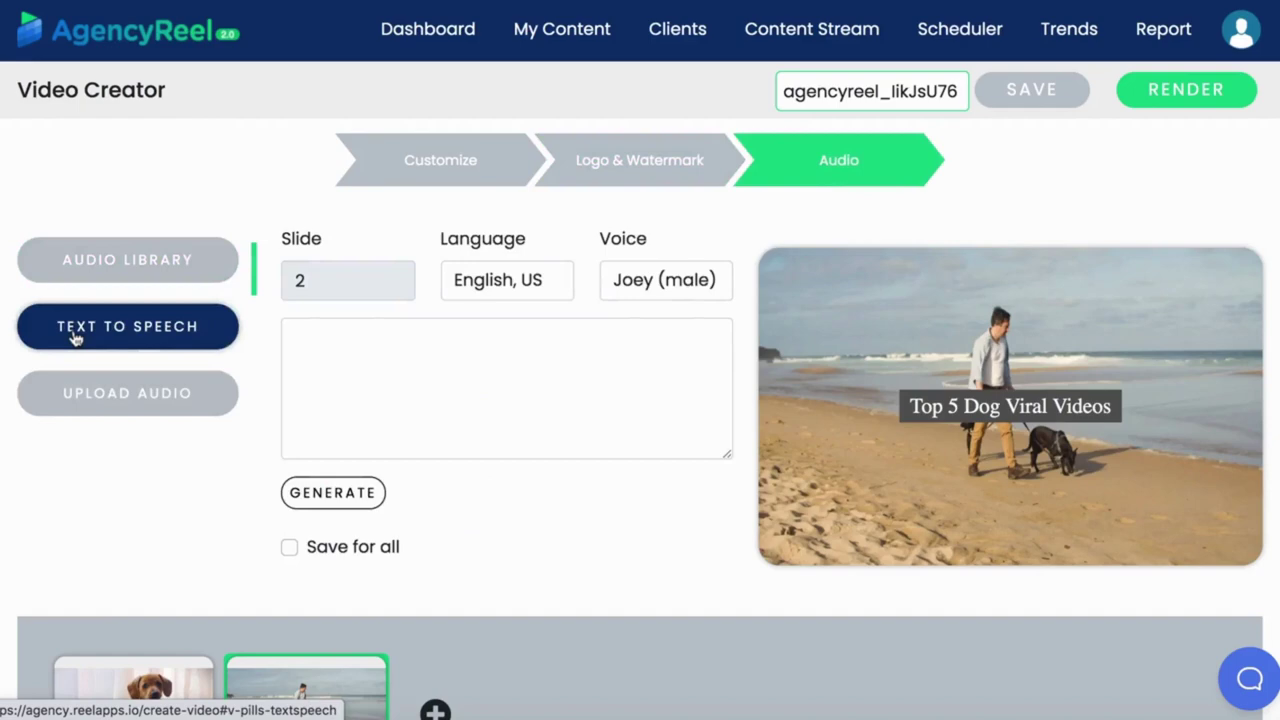
pyautogui.click(390, 366)
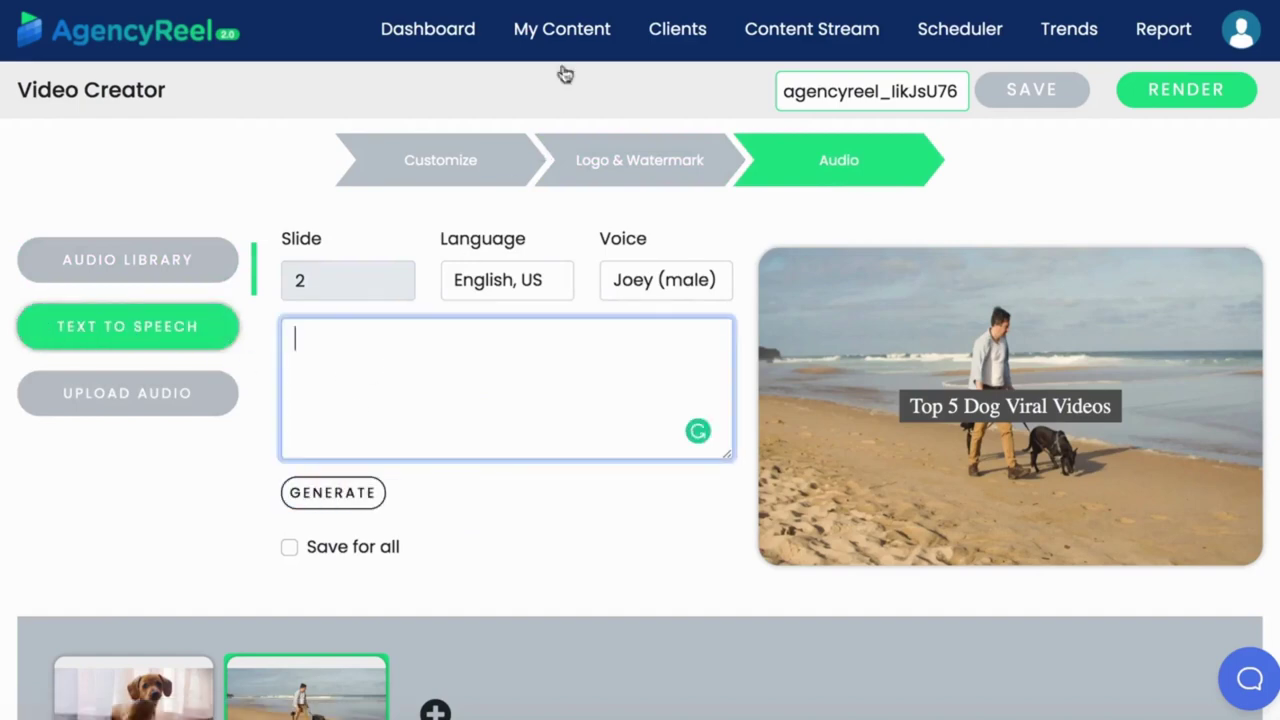
pyautogui.click(565, 28)
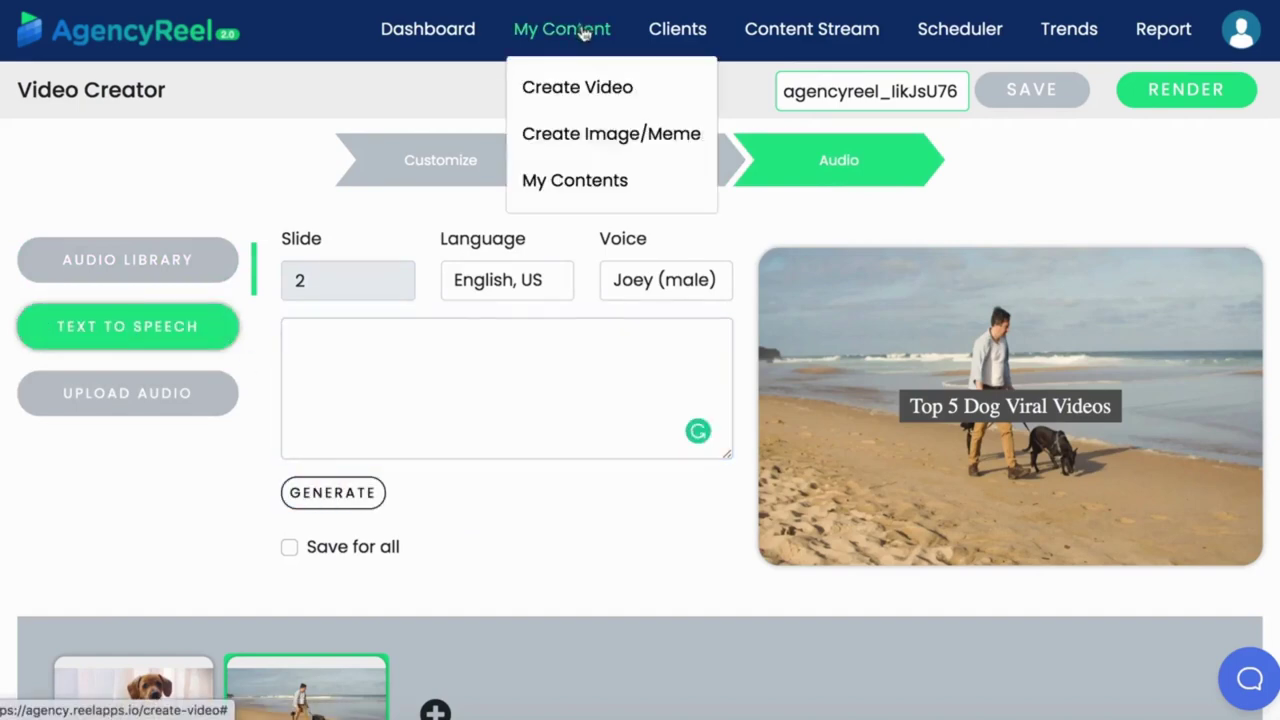
# Place the grumpy cat meme on the image canvas.
pyautogui.click(563, 134)
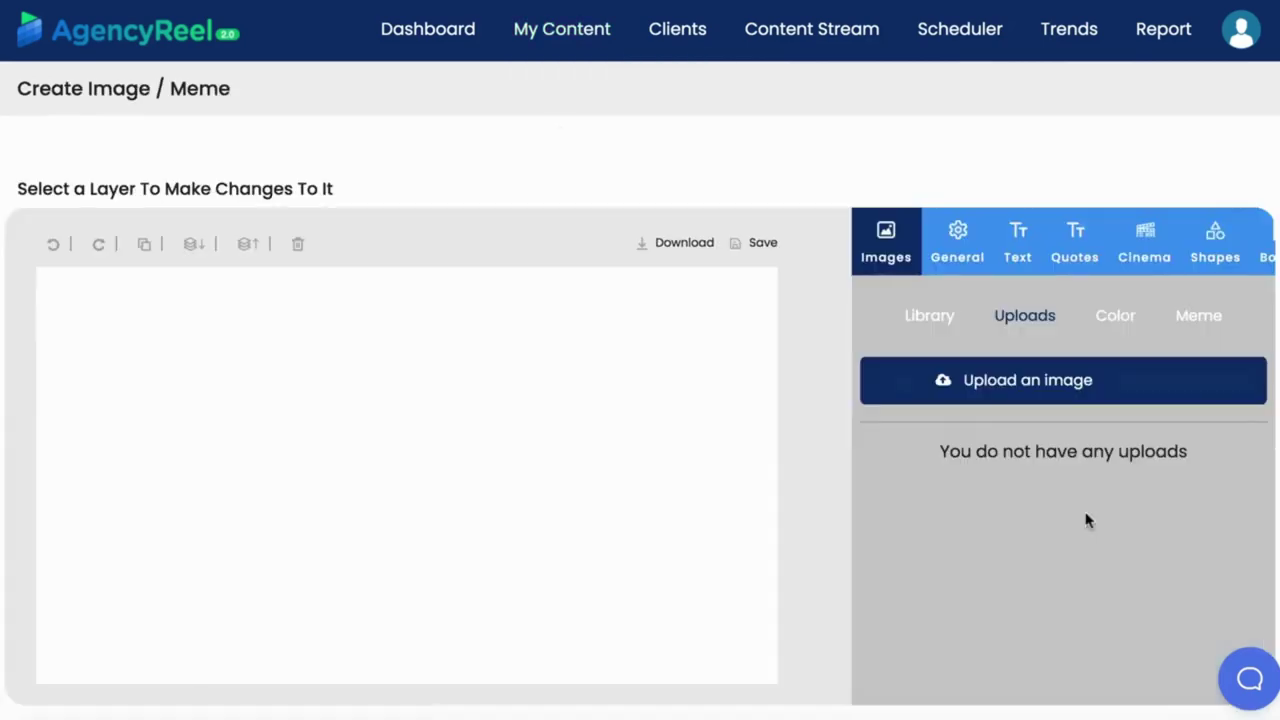
pyautogui.click(1199, 318)
pyautogui.scroll(-2, 1200, 480)
pyautogui.click(1203, 482)
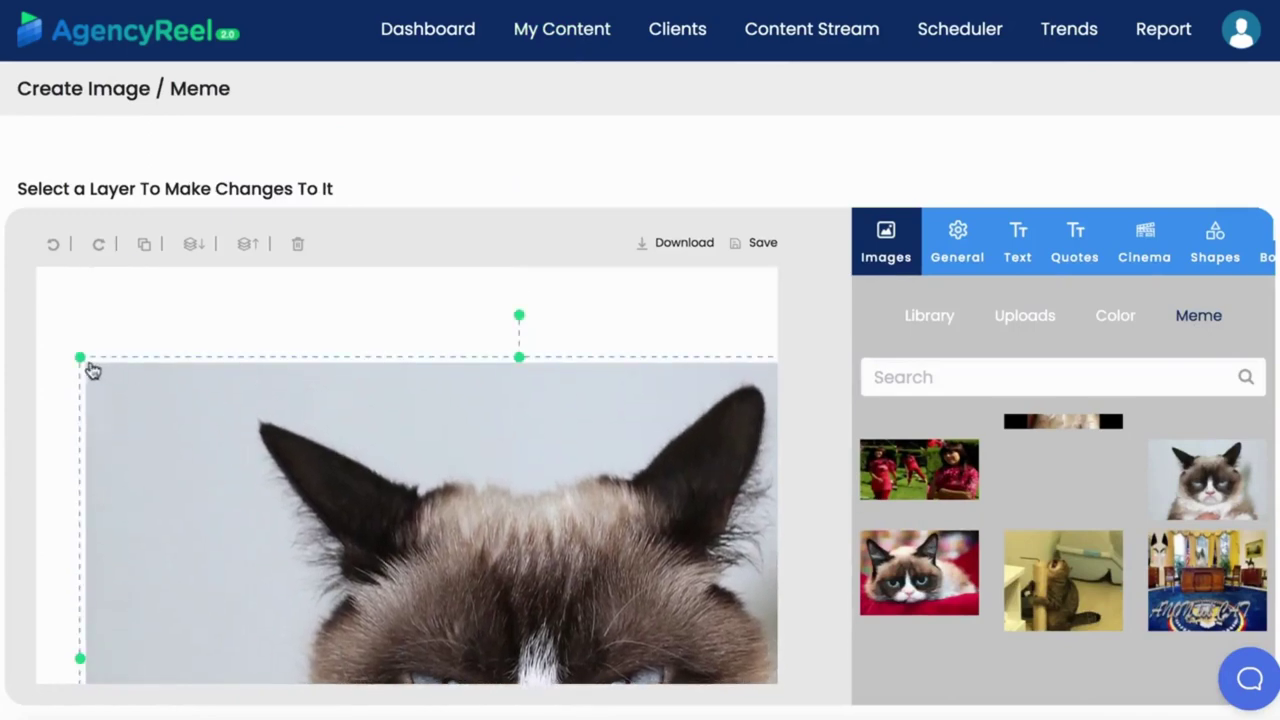
pyautogui.moveTo(646, 623); pyautogui.dragTo(488, 333)
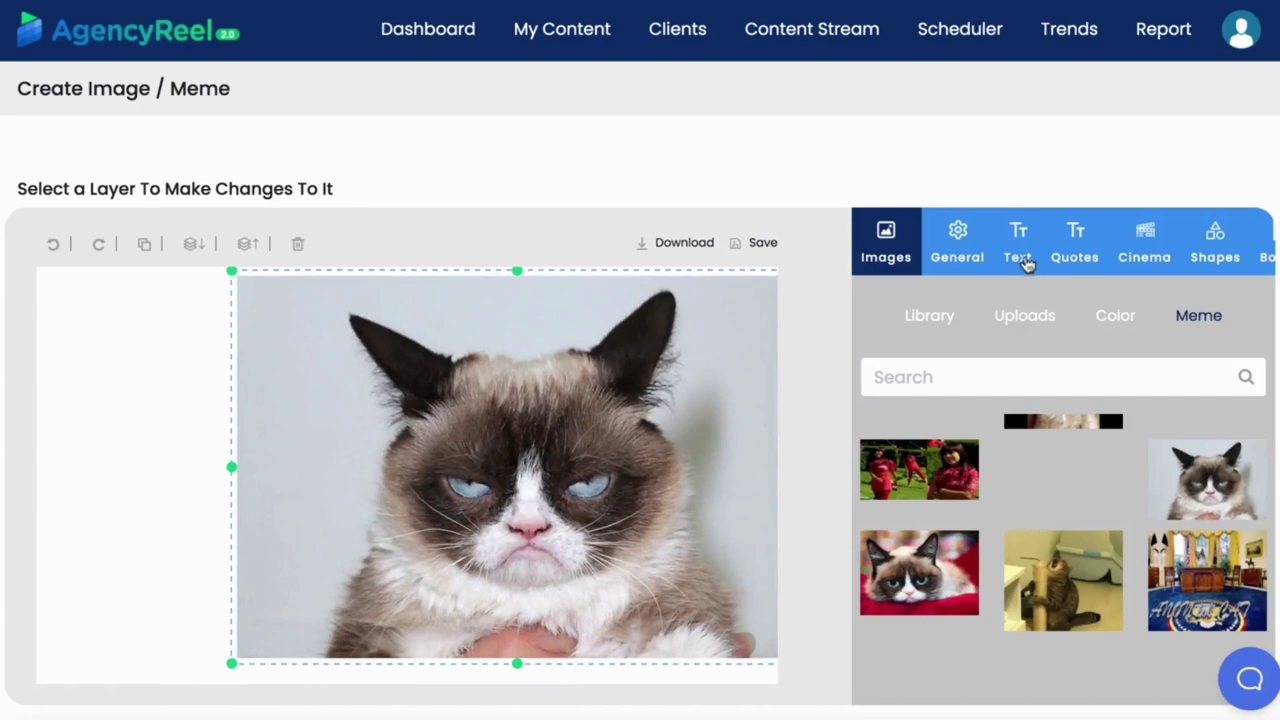
# Add an 'Add a Heading' text layer on the canvas's left side and browse the emoji set.
pyautogui.click(1020, 252)
pyautogui.click(997, 337)
pyautogui.moveTo(314, 414); pyautogui.dragTo(233, 467)
pyautogui.click(1140, 235)
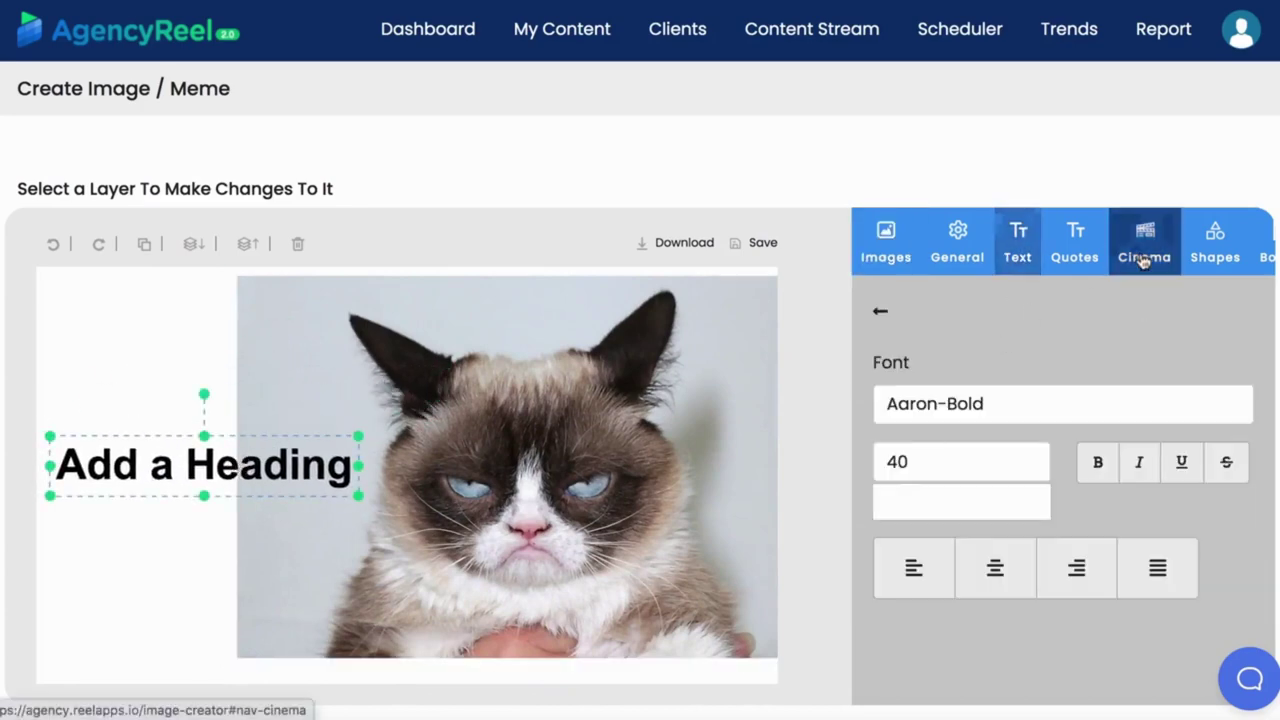
pyautogui.click(971, 305)
pyautogui.scroll(-6, 1023, 486)
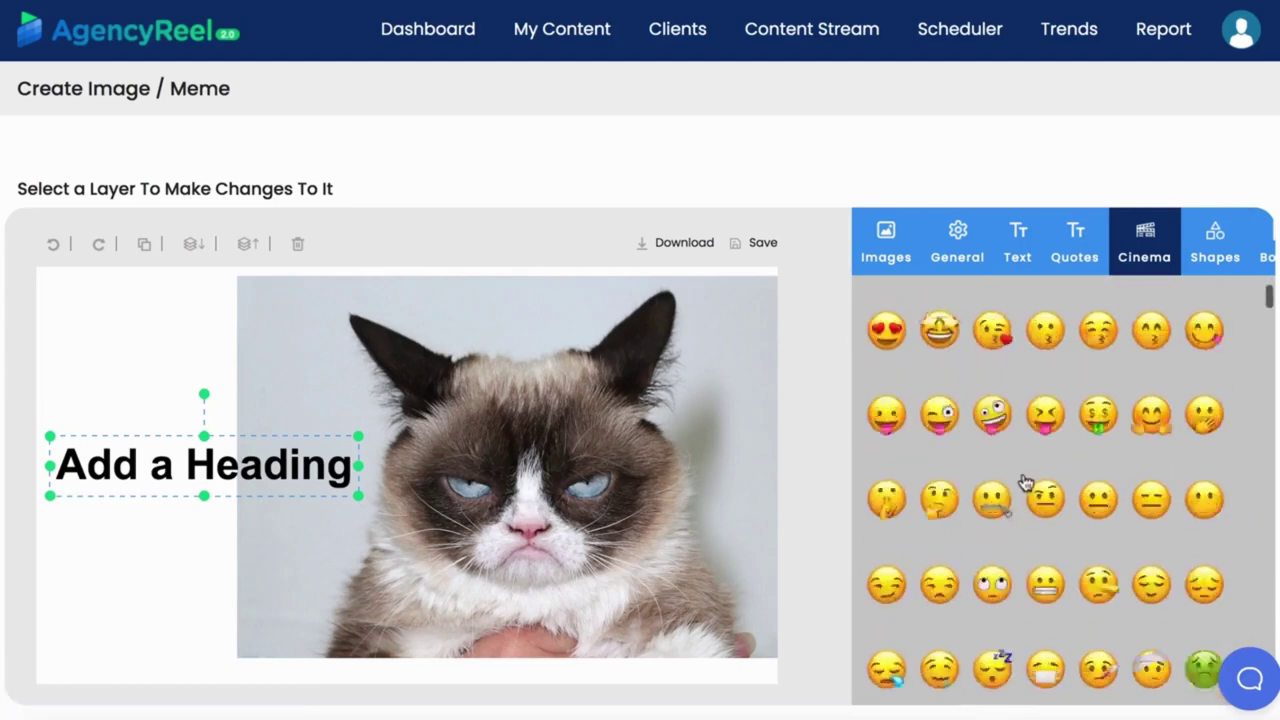
pyautogui.scroll(10, 1023, 486)
# Delete the cat meme and heading, then search the image library for 'snow'.
pyautogui.click(262, 300)
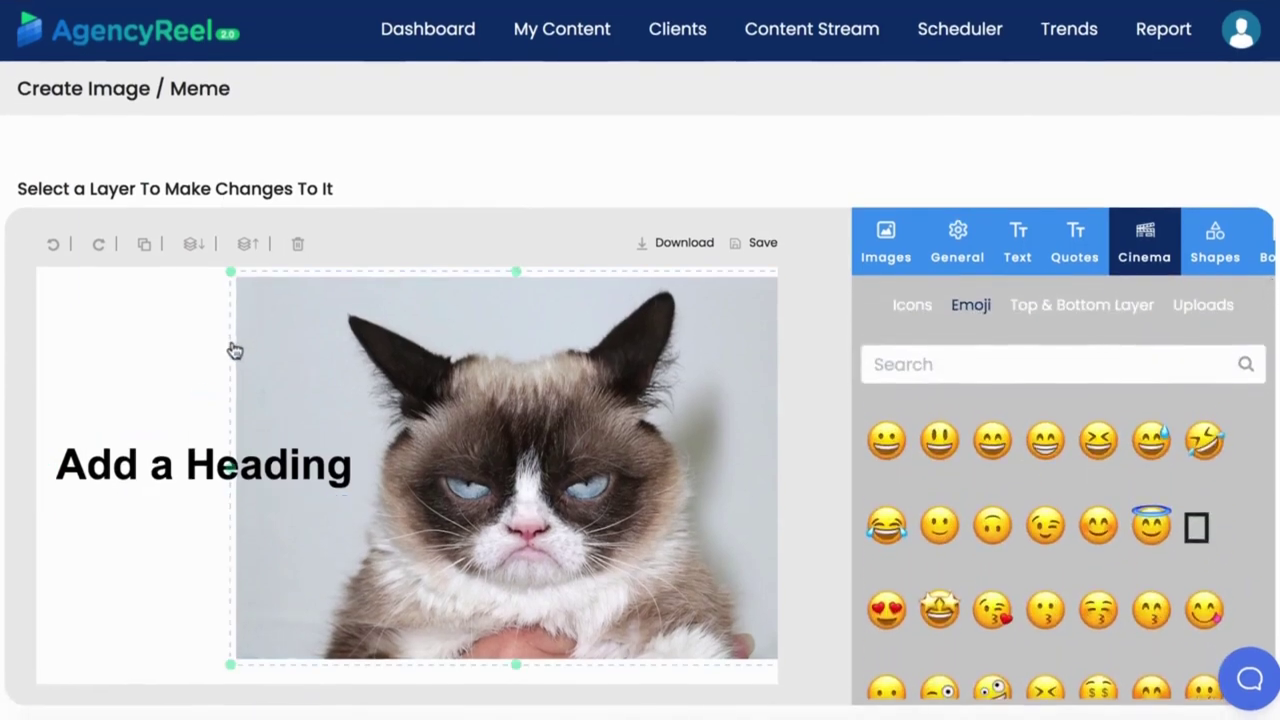
pyautogui.click(296, 244)
pyautogui.click(287, 462)
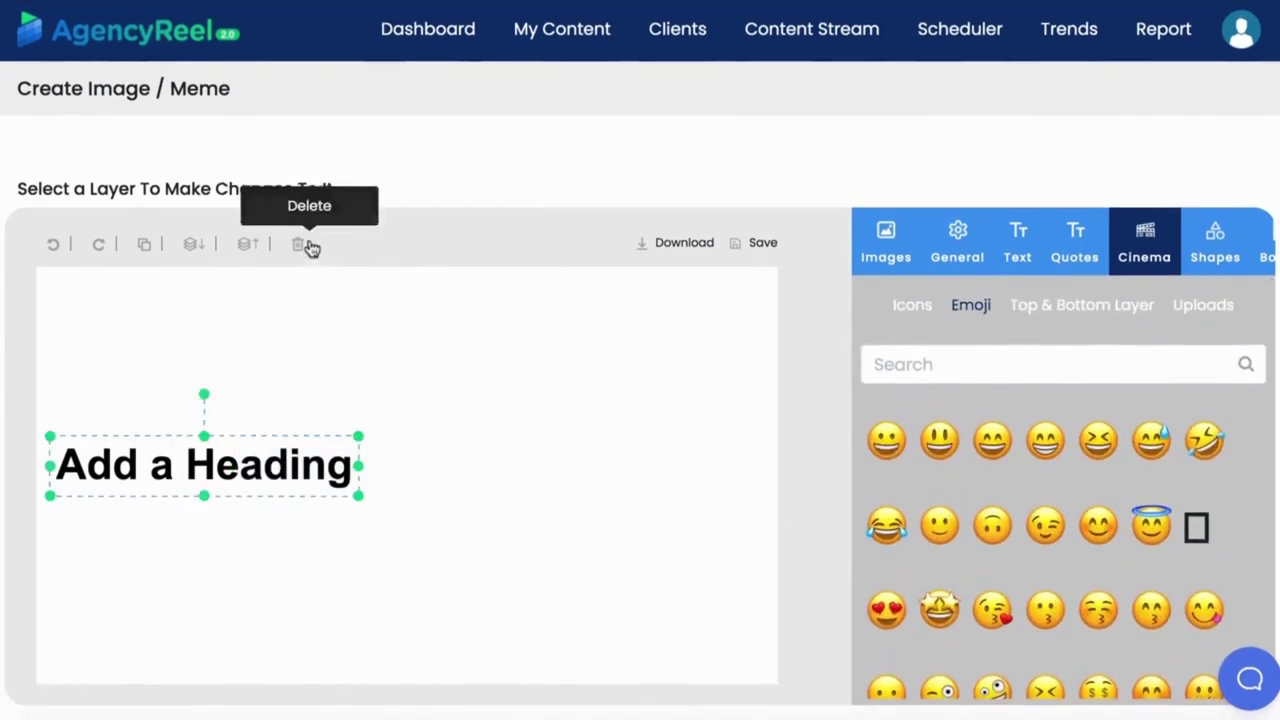
pyautogui.click(297, 244)
pyautogui.click(886, 240)
pyautogui.write('snow')
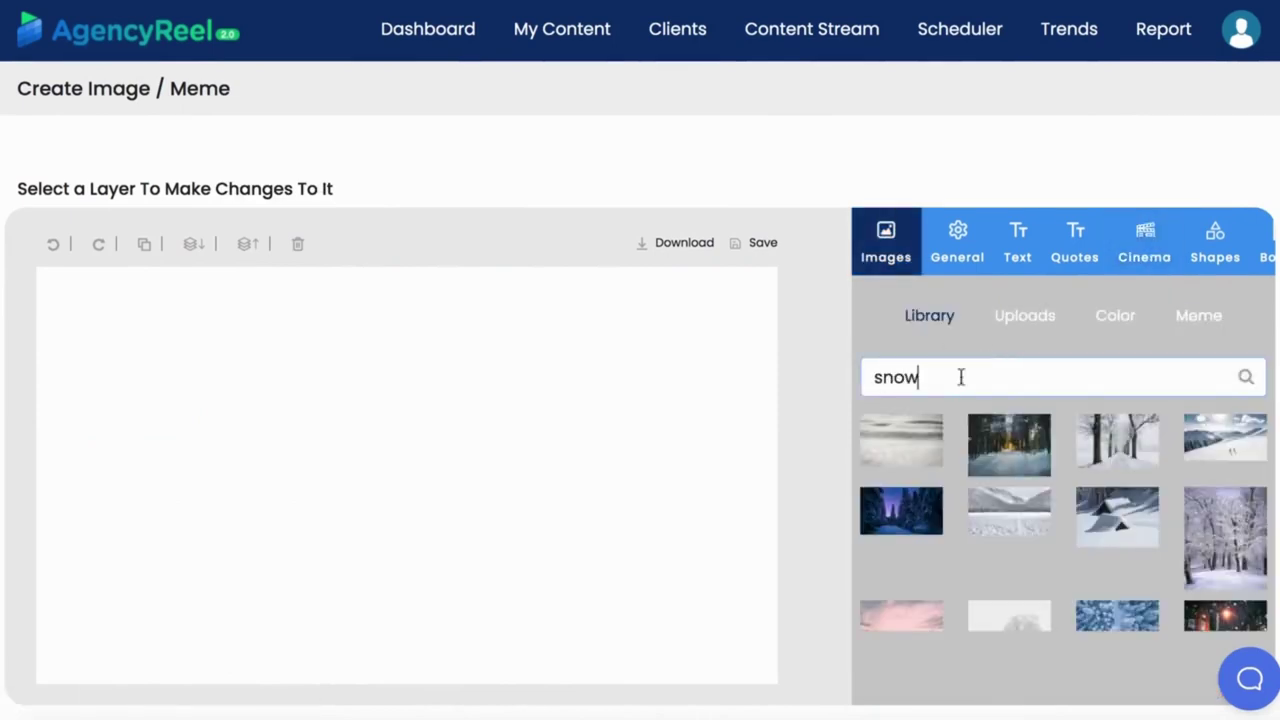
# Use a snowy photo as background and add the 'space' quote 'The nature of space reflects what it wants to be'.
pyautogui.click(913, 455)
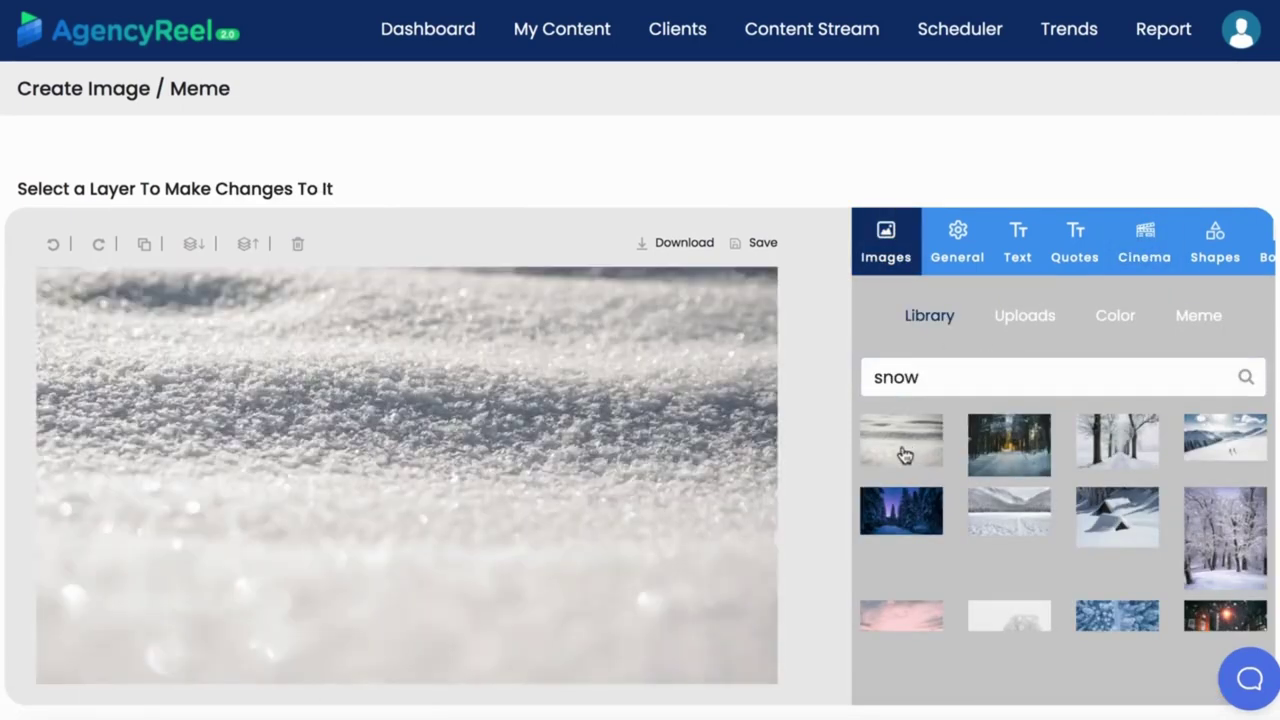
pyautogui.click(1064, 262)
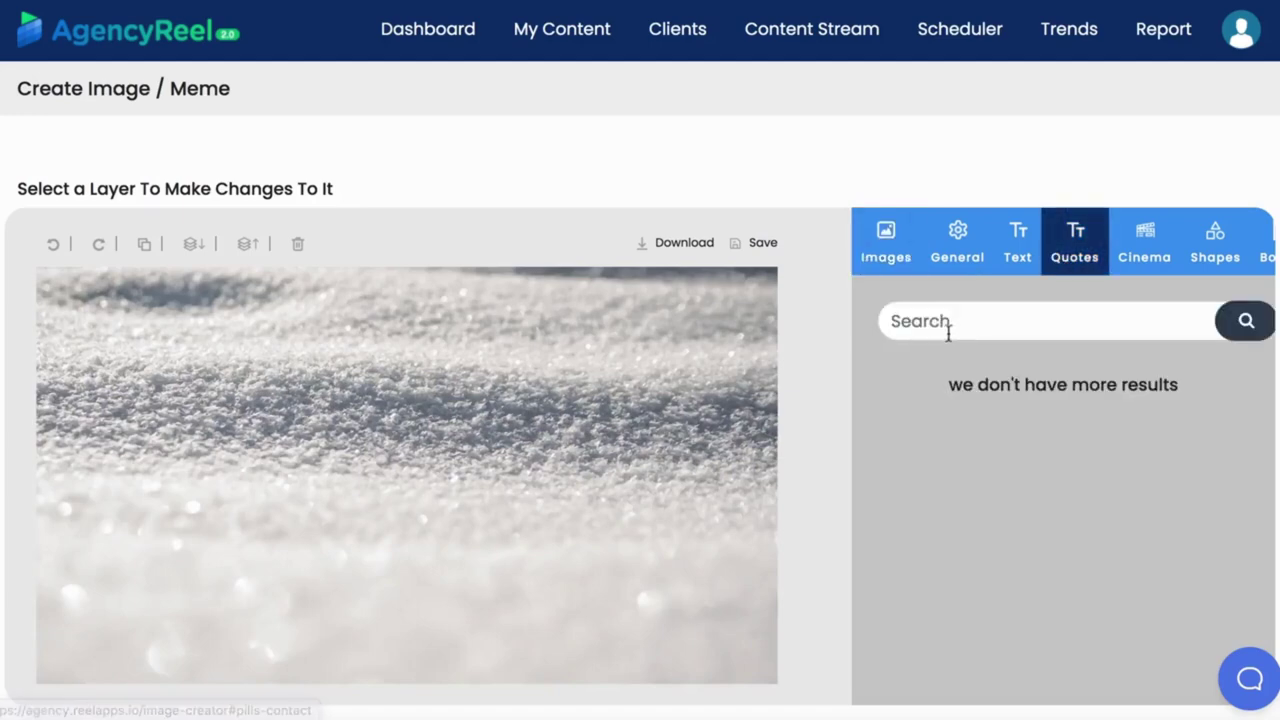
pyautogui.click(953, 321)
pyautogui.write('space')
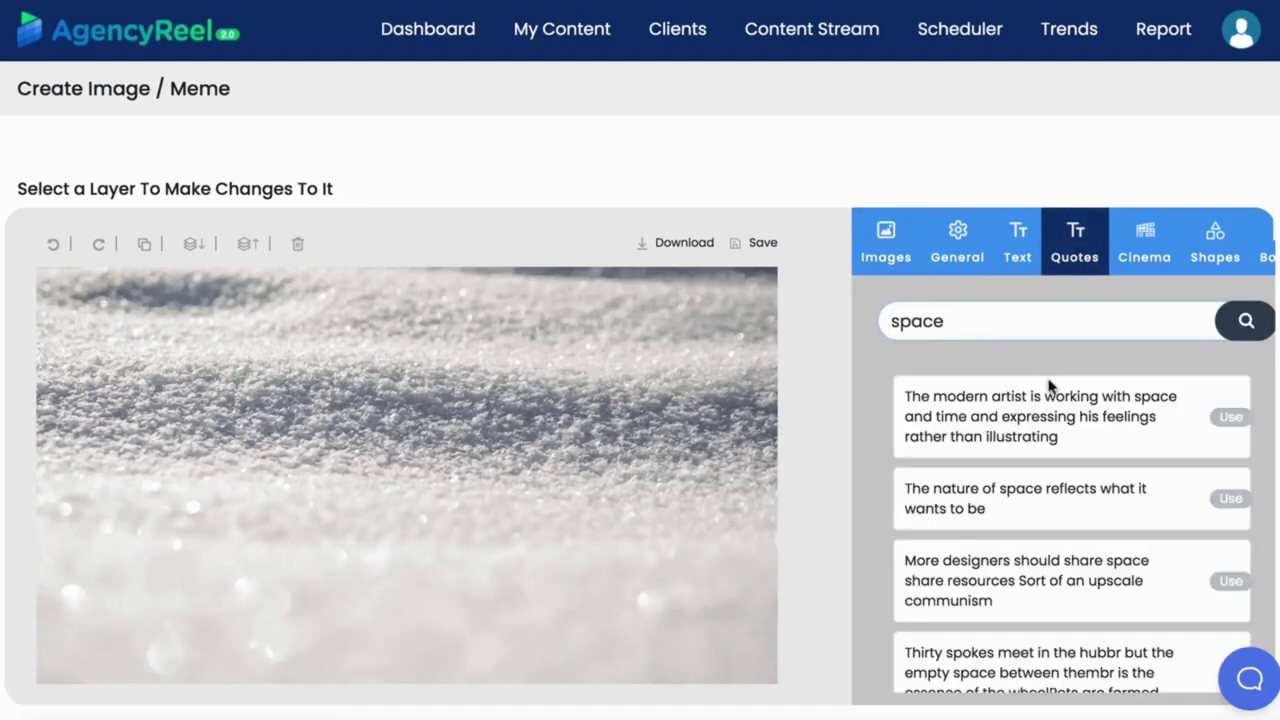
pyautogui.click(1230, 498)
# Enlarge the quote text and move it to the lower part of the image.
pyautogui.click(506, 428)
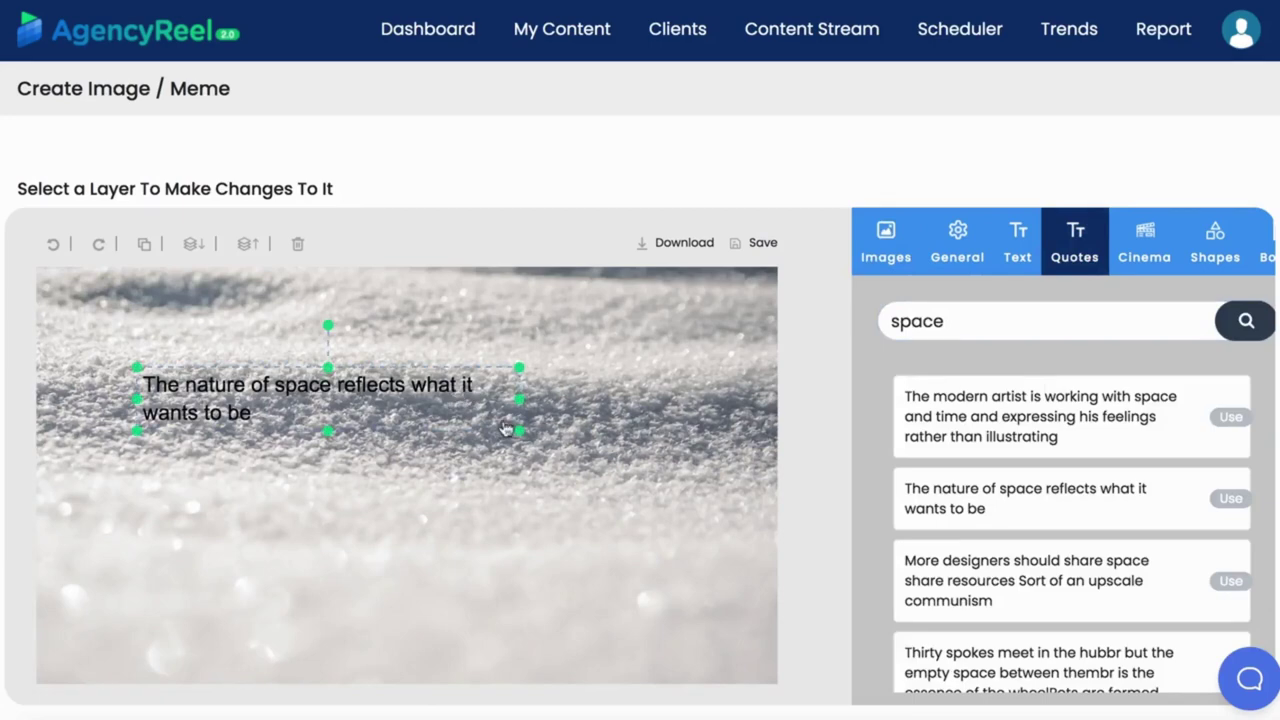
pyautogui.moveTo(506, 428); pyautogui.dragTo(765, 470)
pyautogui.moveTo(492, 389); pyautogui.dragTo(463, 545)
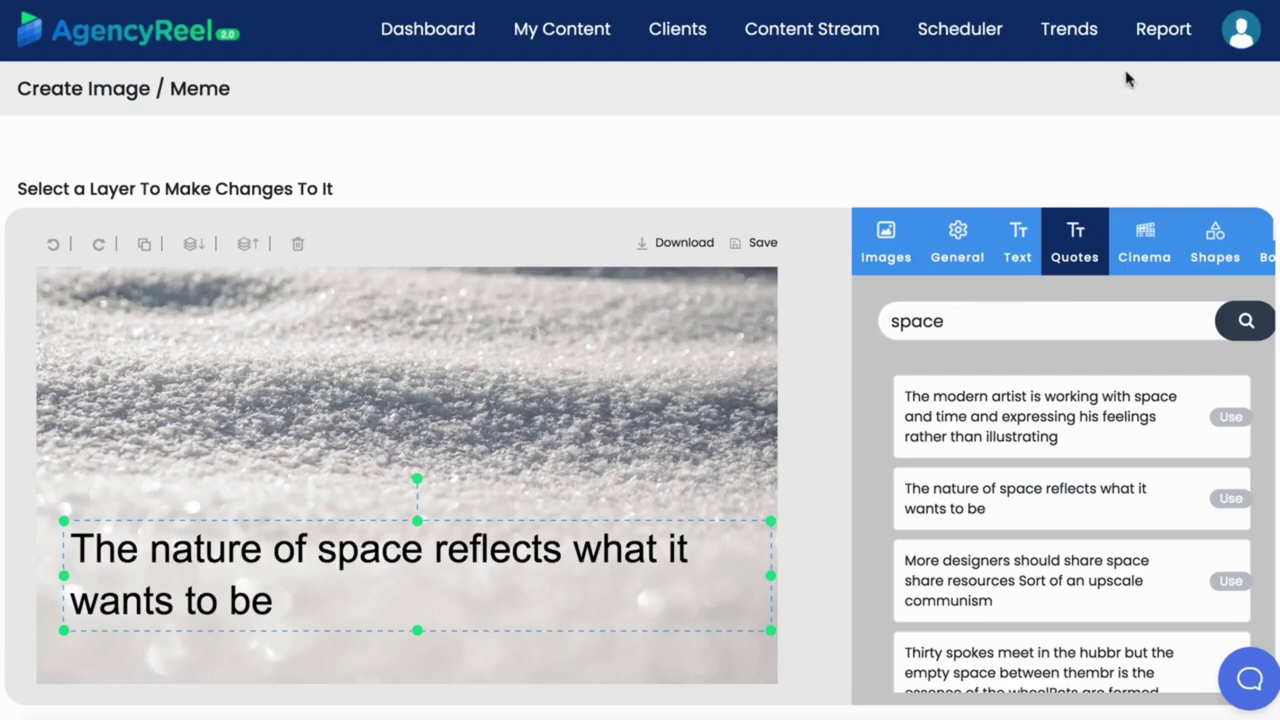
pyautogui.click(1155, 46)
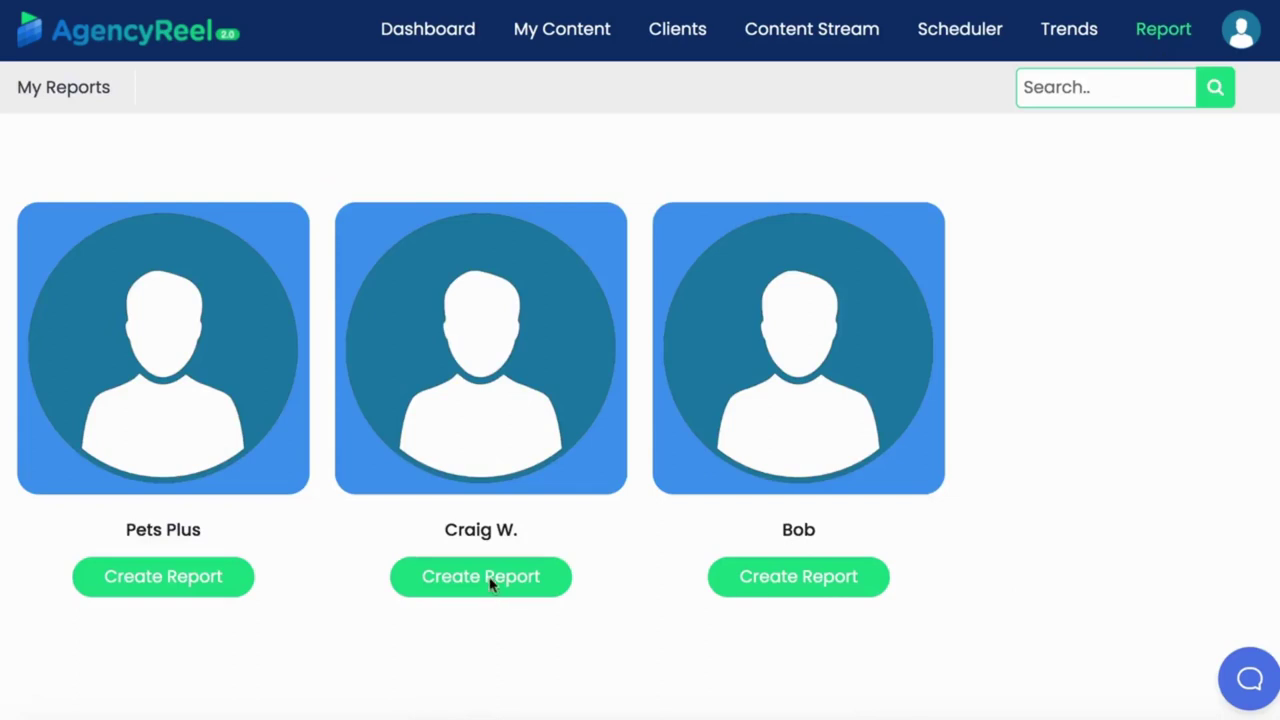
# Start a new report for the second client with the period set to July 2021.
pyautogui.click(492, 585)
pyautogui.click(530, 312)
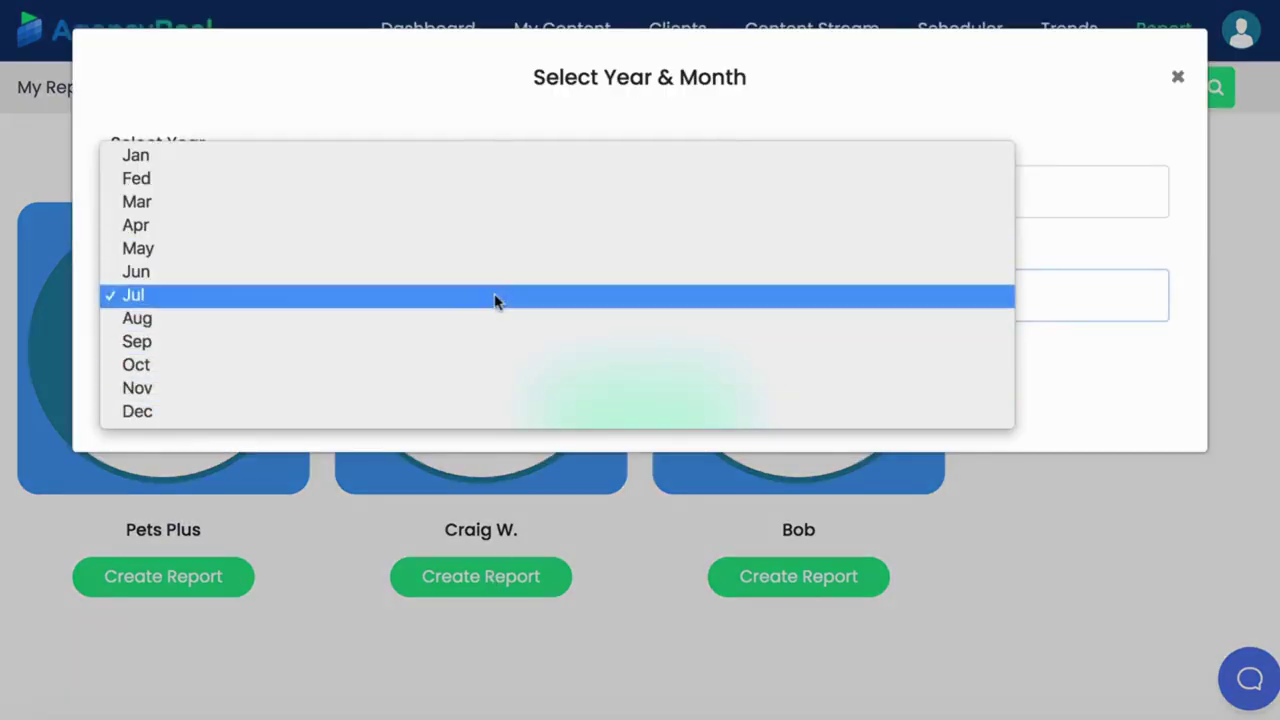
pyautogui.click(494, 300)
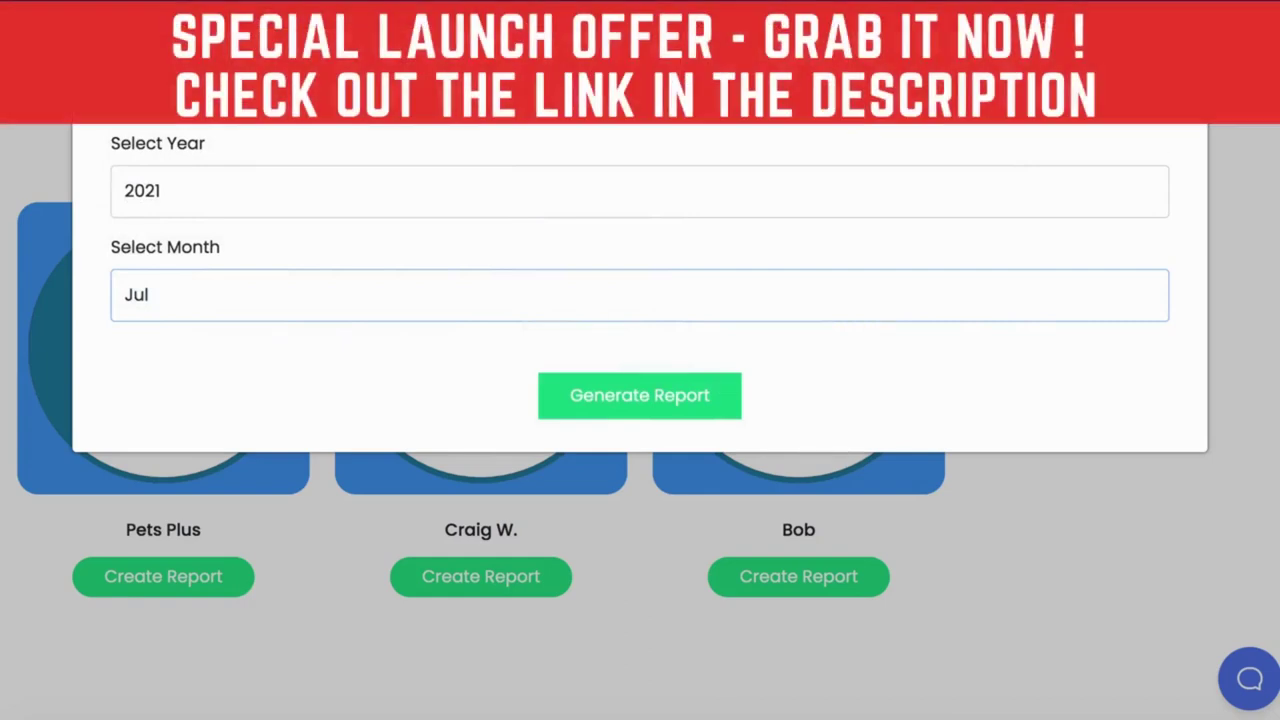